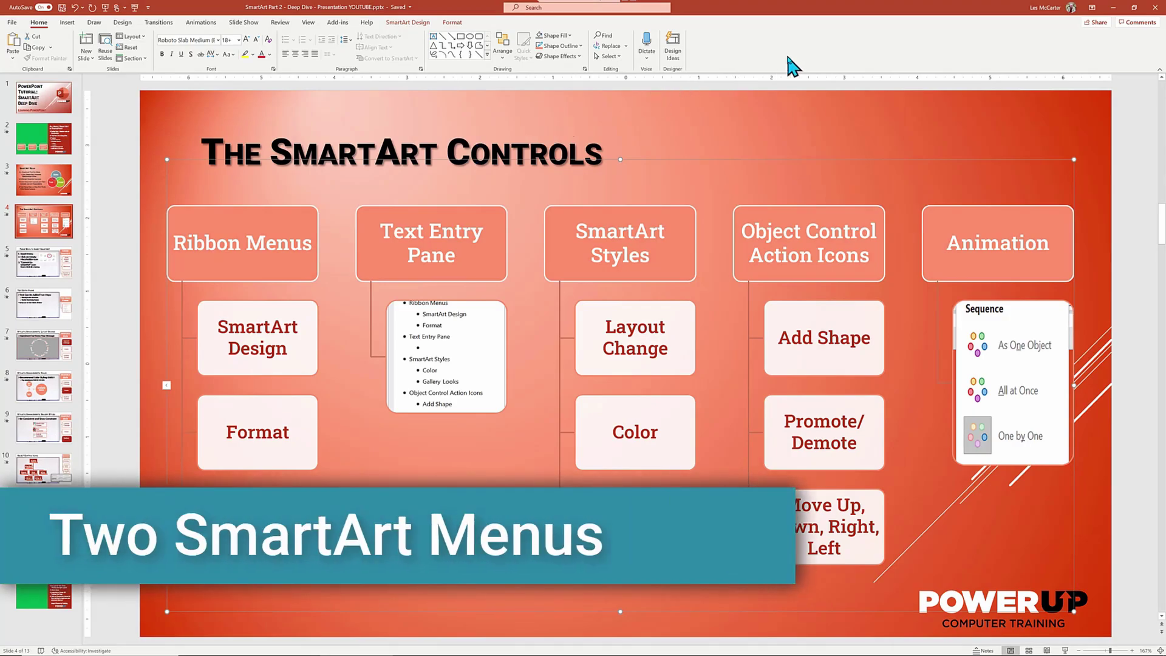
# Review the SmartArt Design and Format ribbons, then return to the Home ribbon
pyautogui.click(418, 27)
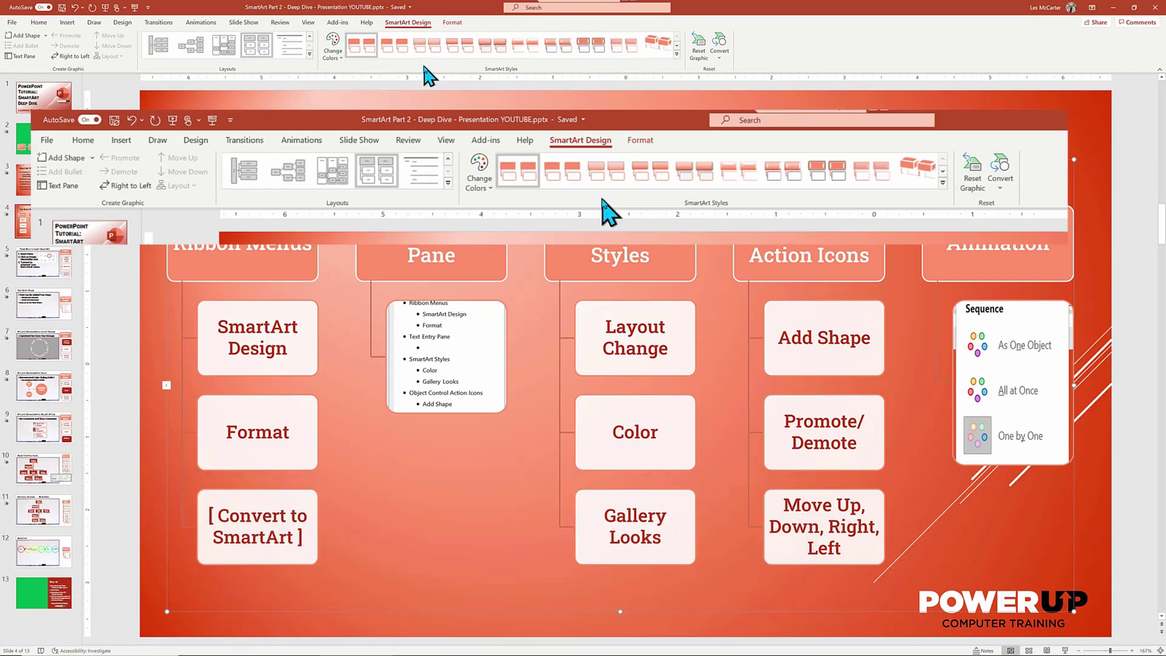
pyautogui.click(452, 25)
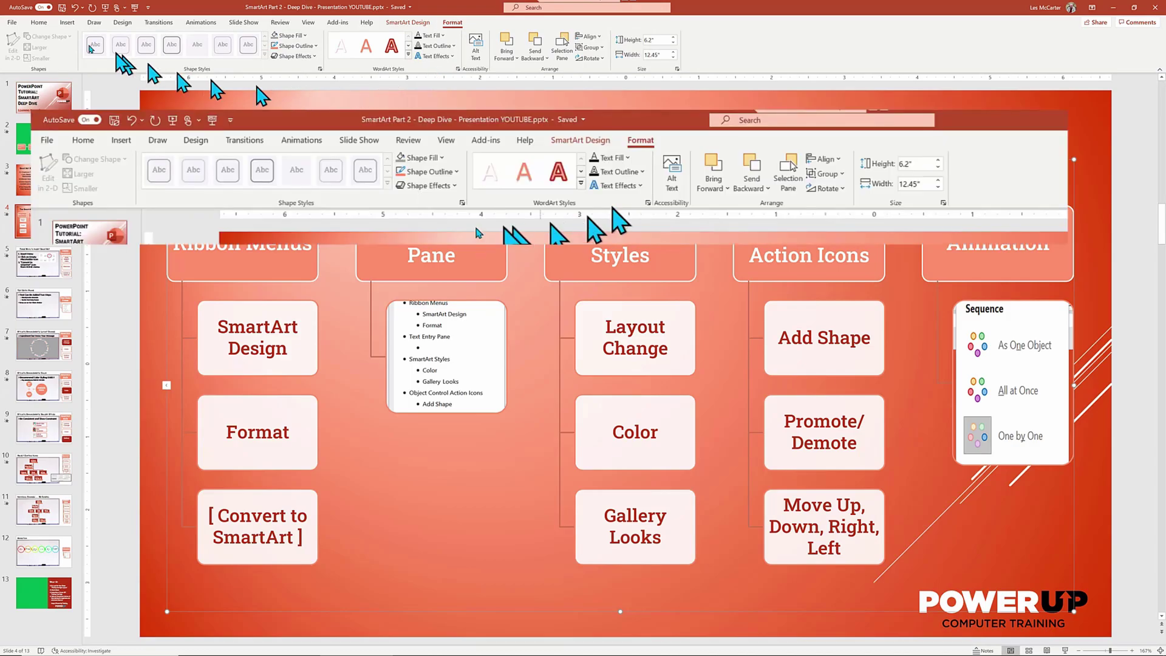
pyautogui.click(39, 23)
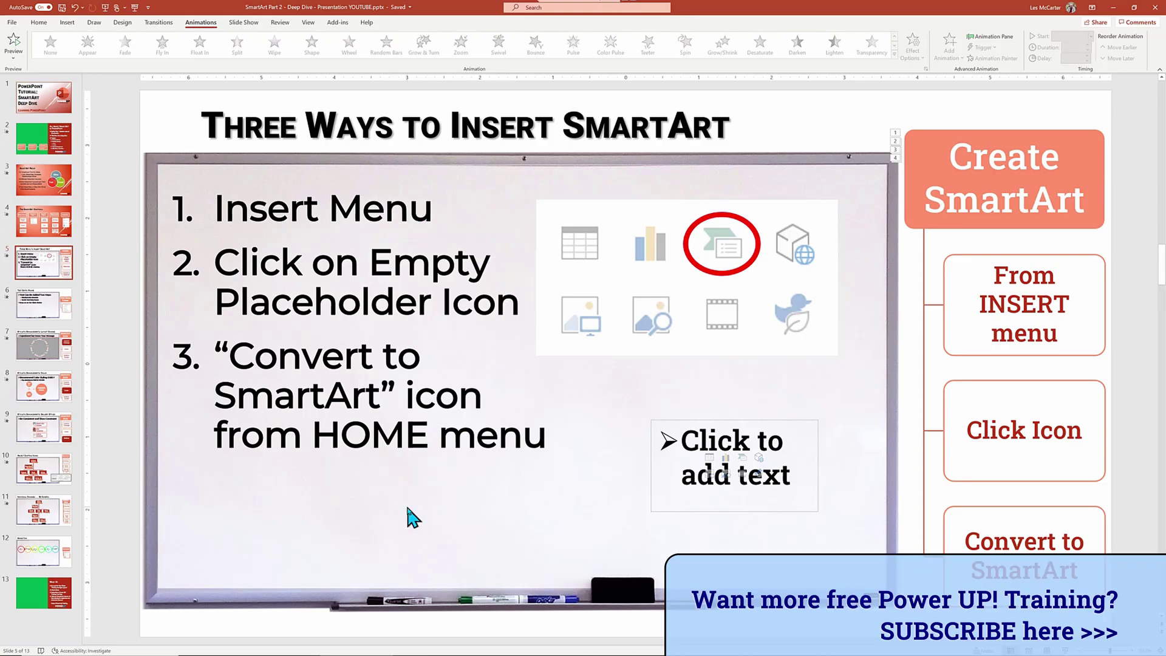
pyautogui.click(67, 22)
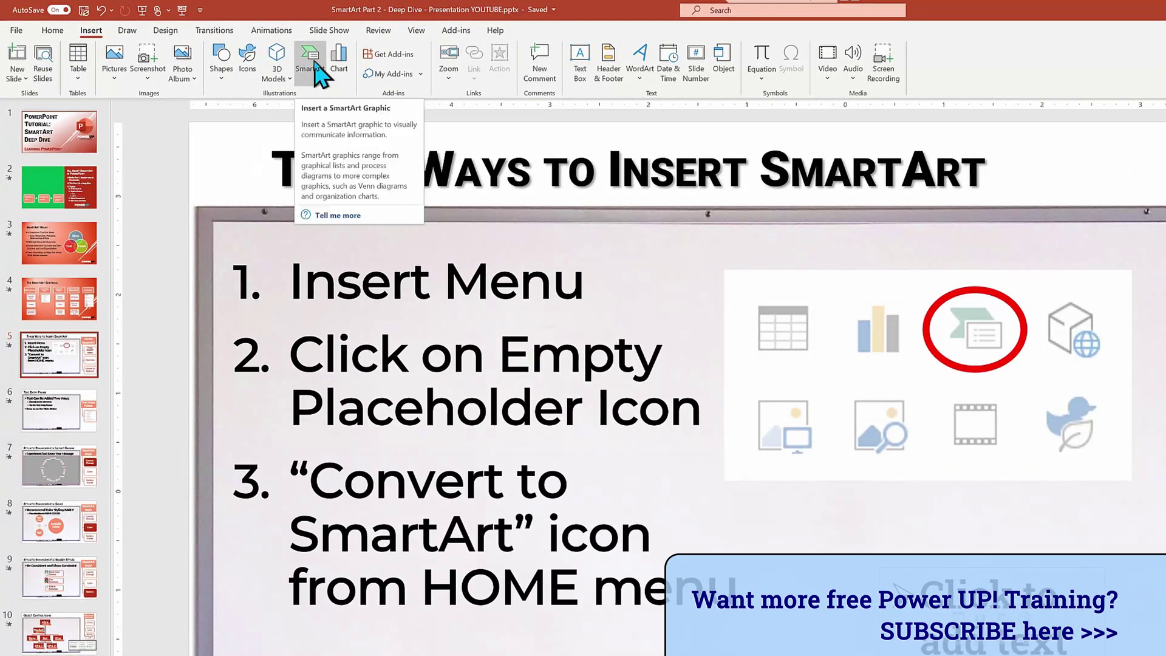
pyautogui.click(312, 67)
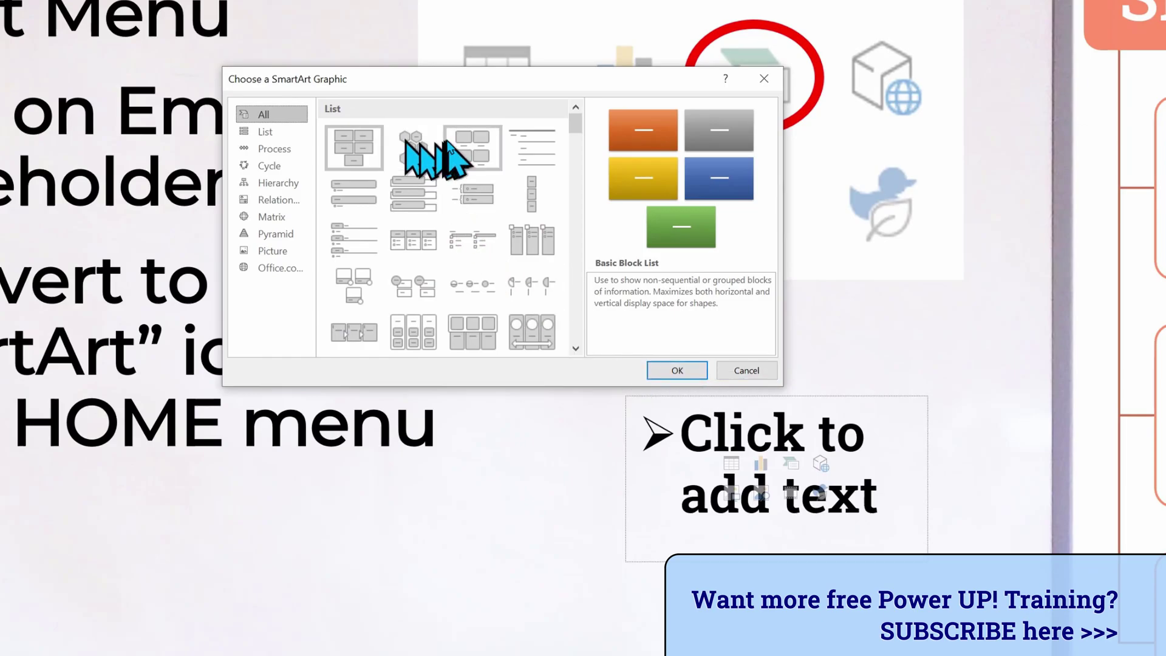
pyautogui.click(481, 153)
pyautogui.click(656, 362)
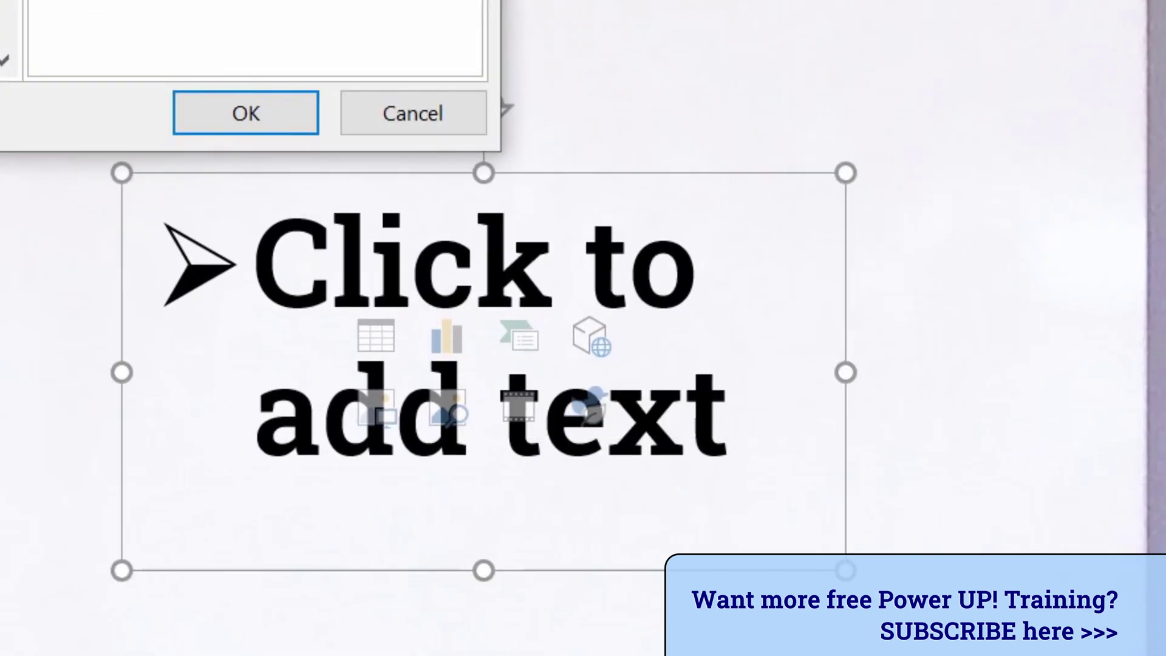
pyautogui.click(219, 108)
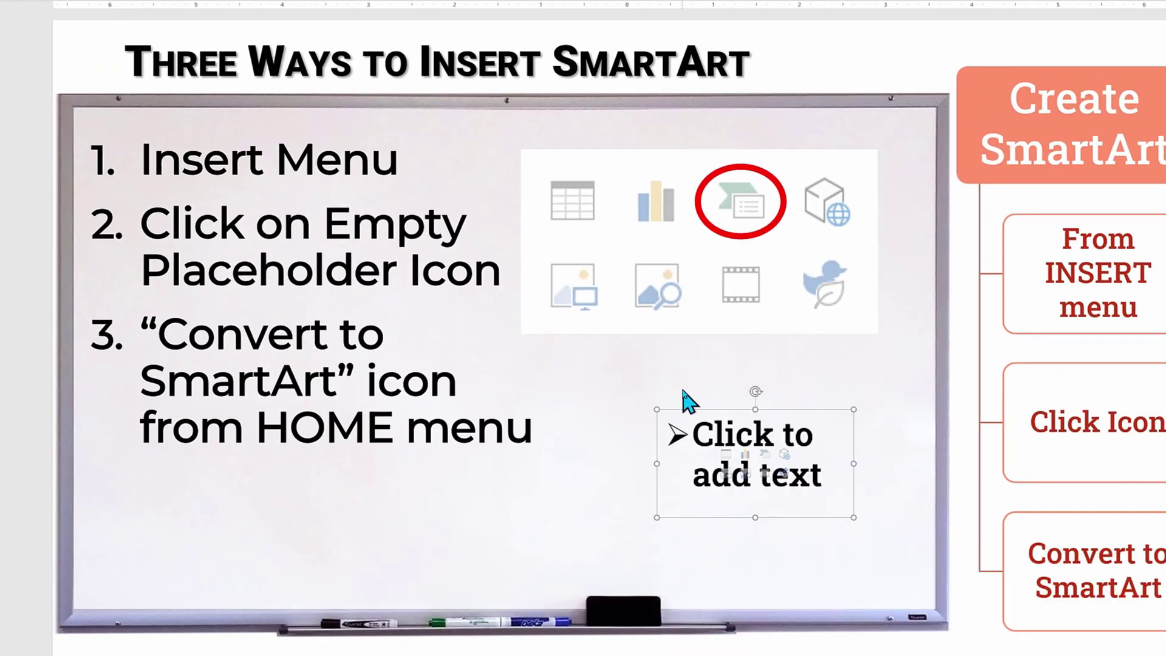
pyautogui.click(664, 384)
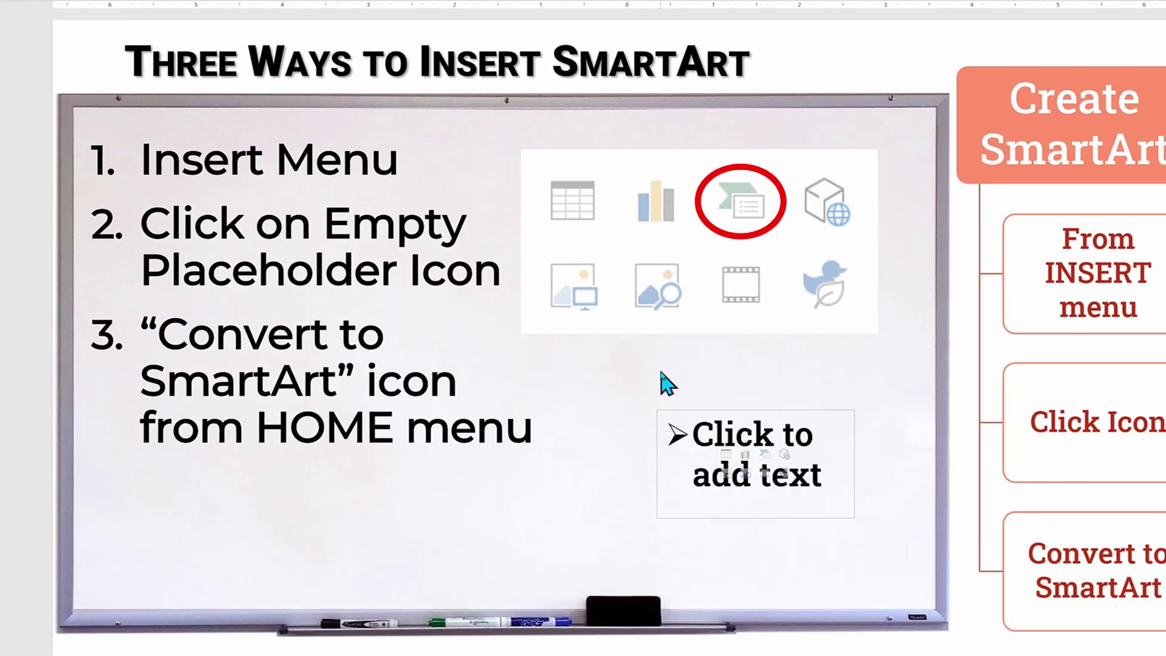
# Delete the empty text placeholder from the insert-SmartArt slide
pyautogui.click(853, 412)
pyautogui.press('Delete')
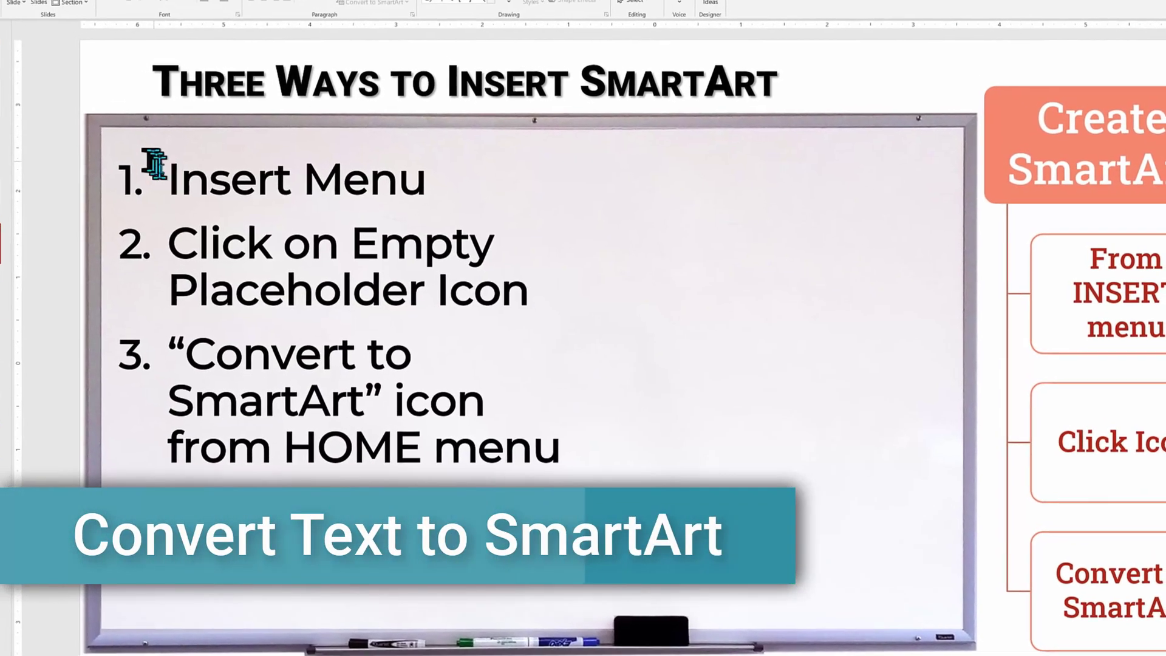
# Select the three numbered list items and preview Convert to SmartArt layouts
pyautogui.click(177, 178)
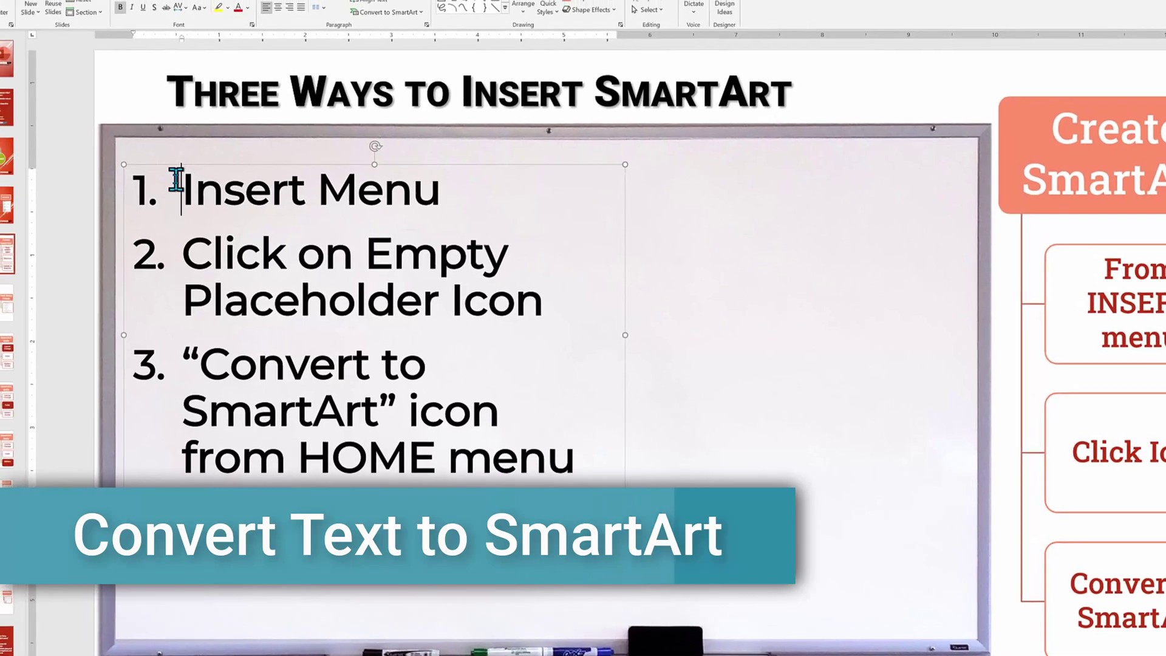
pyautogui.moveTo(177, 178); pyautogui.dragTo(583, 464)
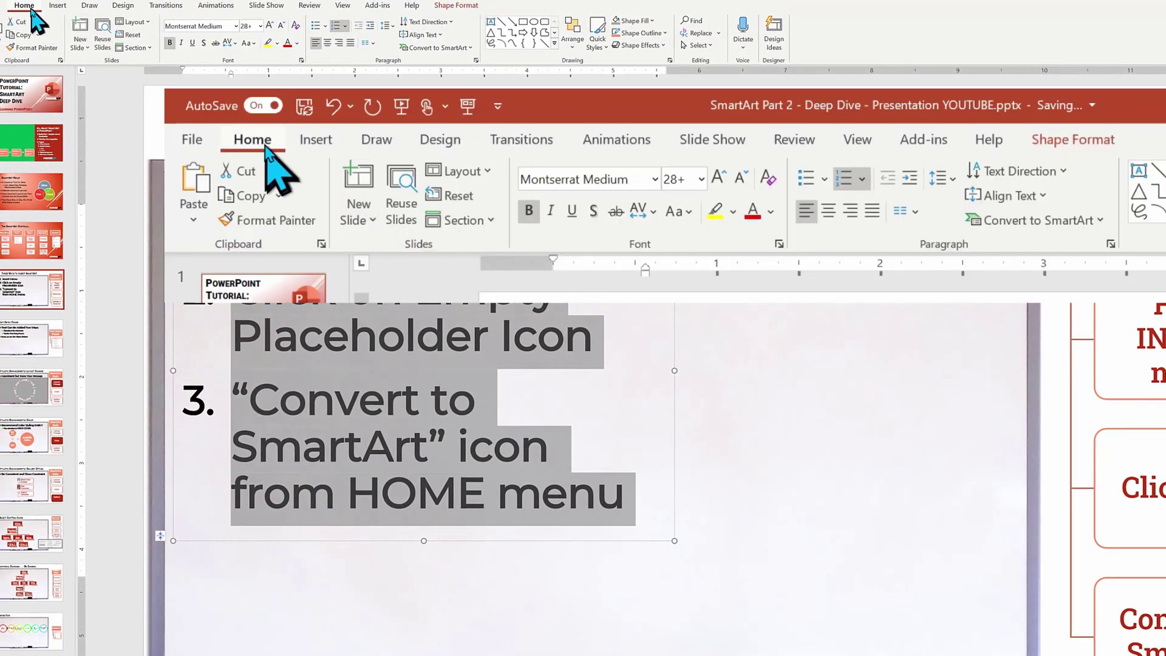
pyautogui.click(1083, 221)
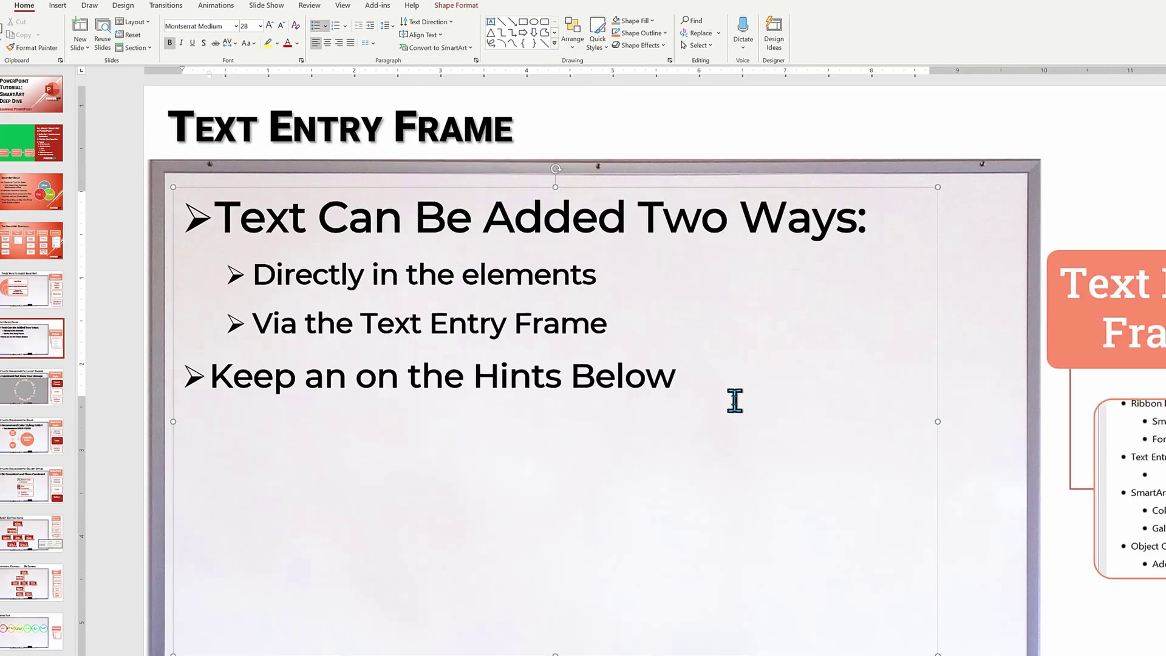
# Convert the slide's body text into a Vertical Block List SmartArt graphic
pyautogui.moveTo(735, 399); pyautogui.dragTo(246, 219)
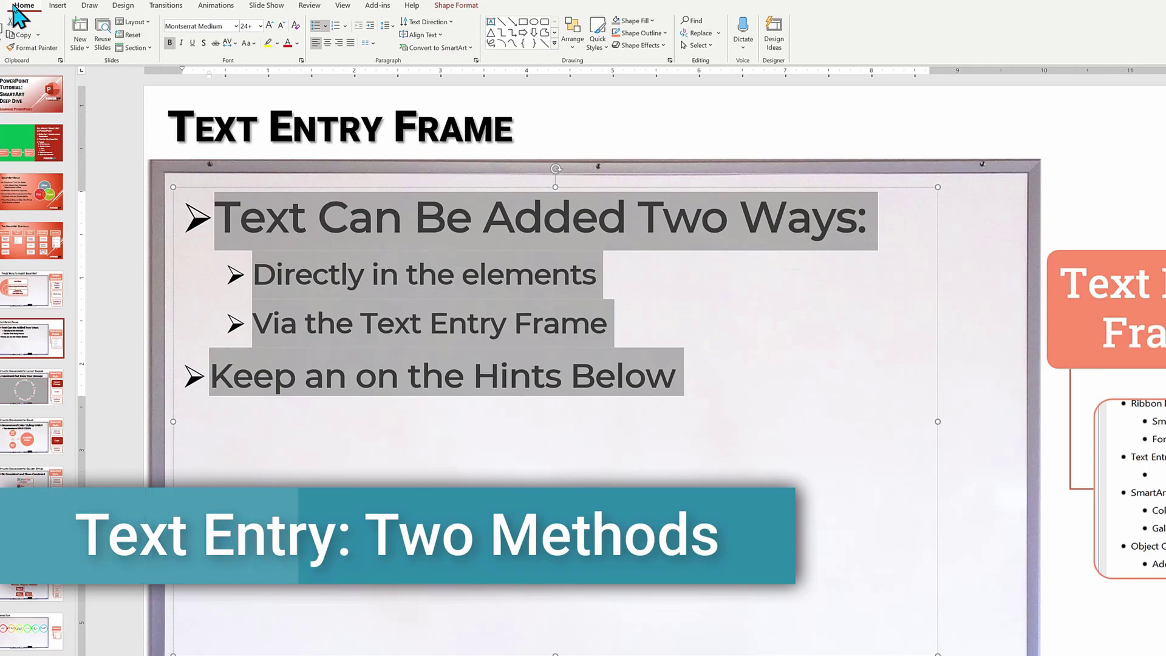
pyautogui.click(470, 51)
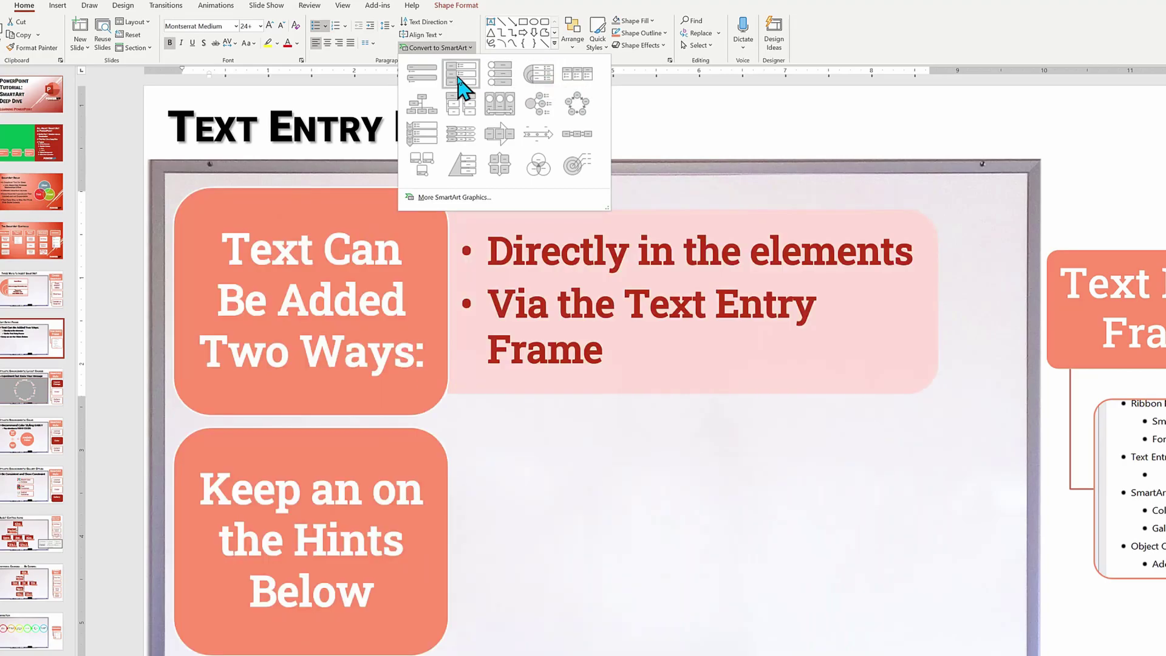
pyautogui.click(458, 82)
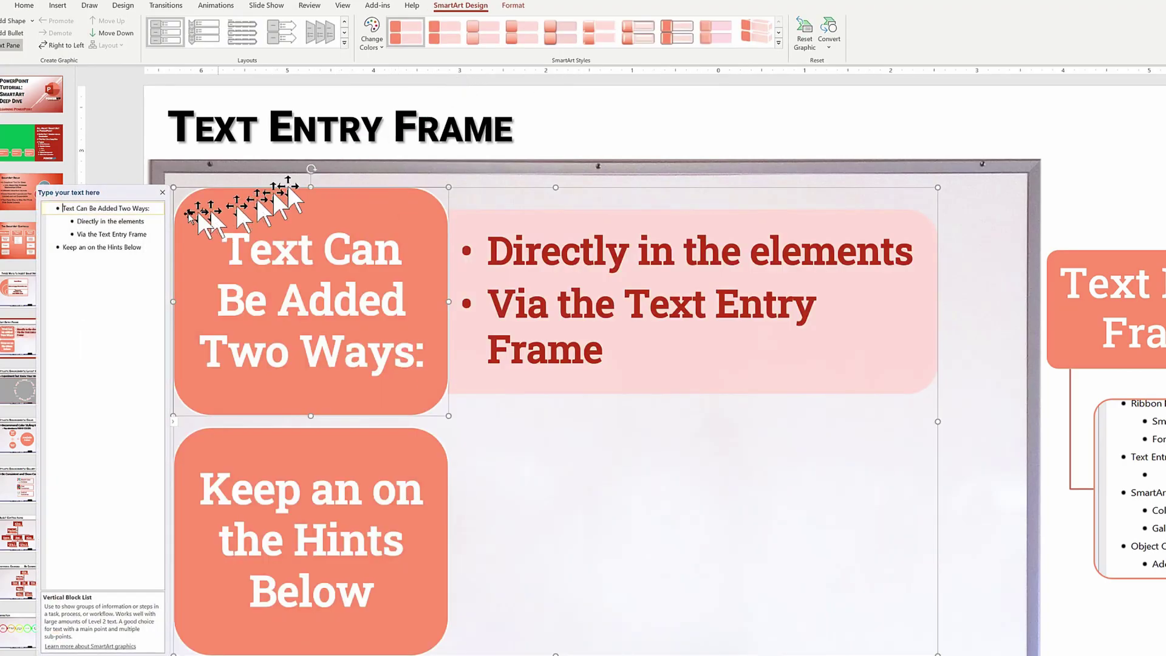
# Add Line 3 and Line 4 as new top-level items in the Text Pane
pyautogui.click(150, 247)
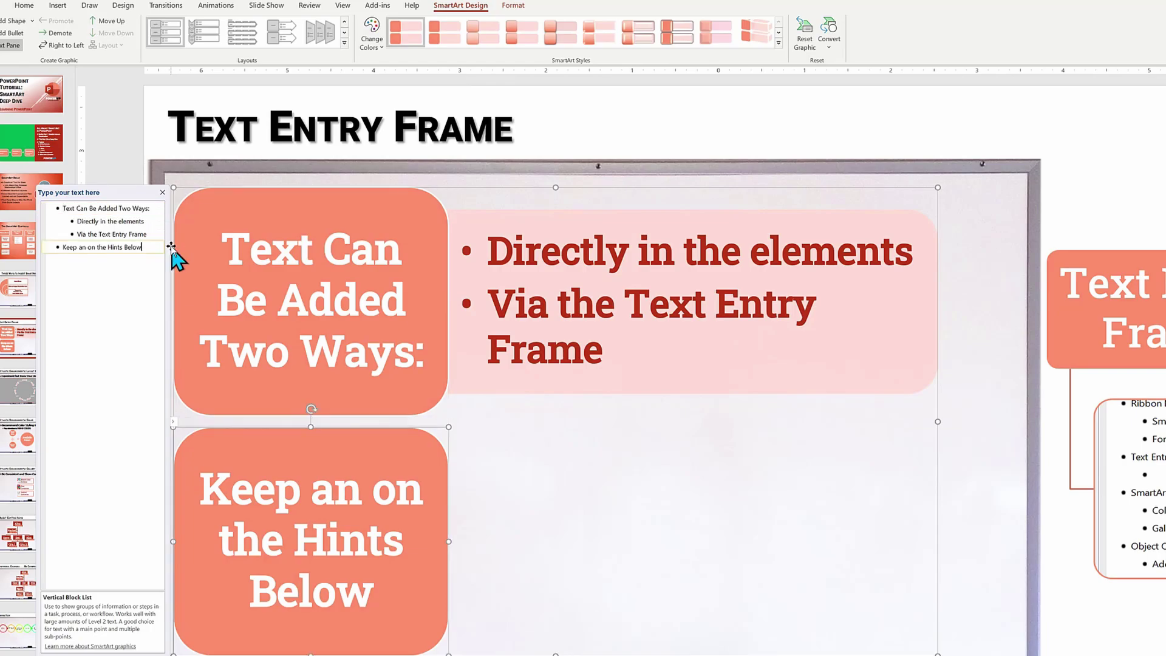
pyautogui.press('Return')
pyautogui.write('Line 3')
pyautogui.press('Return')
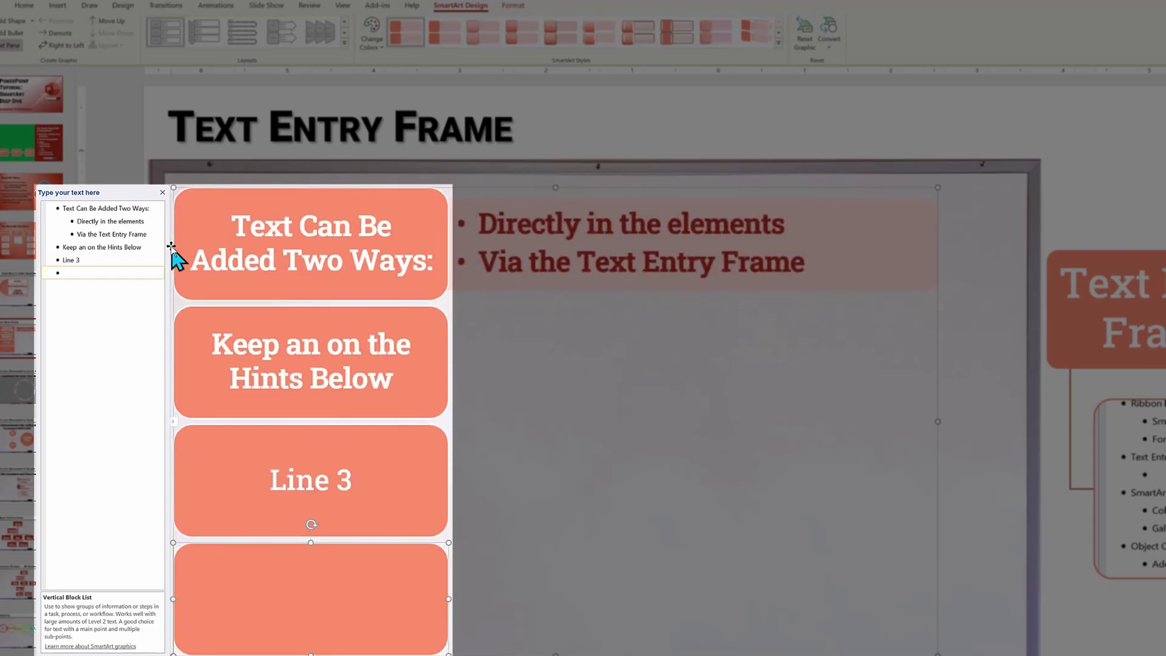
pyautogui.write('Line 4')
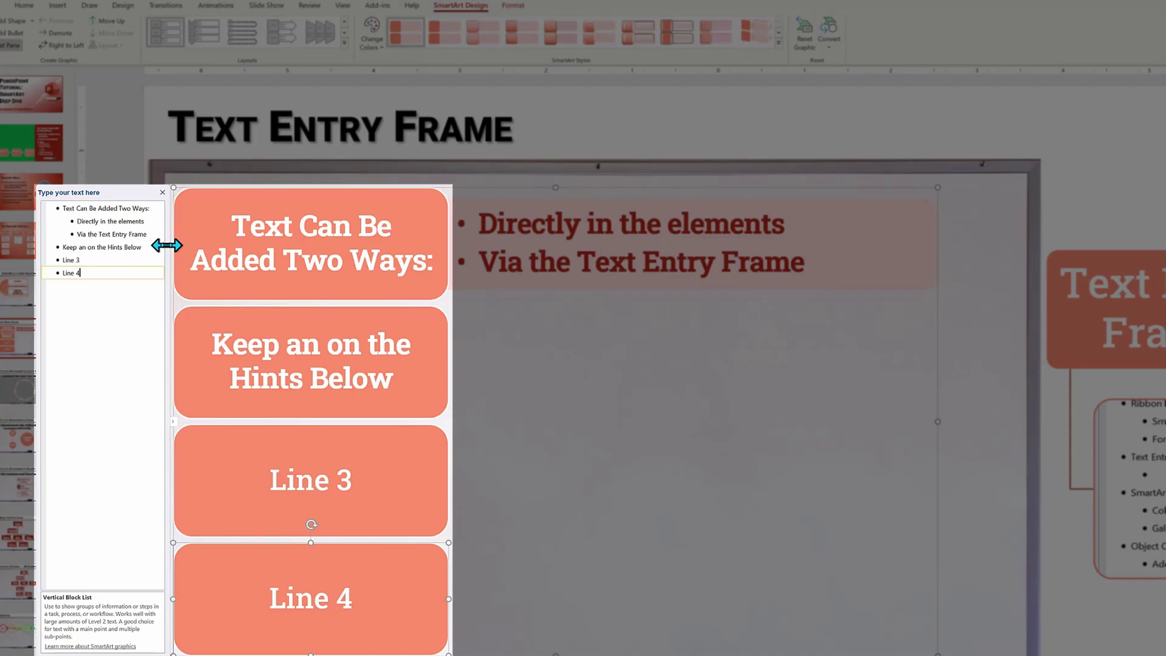
pyautogui.click(91, 258)
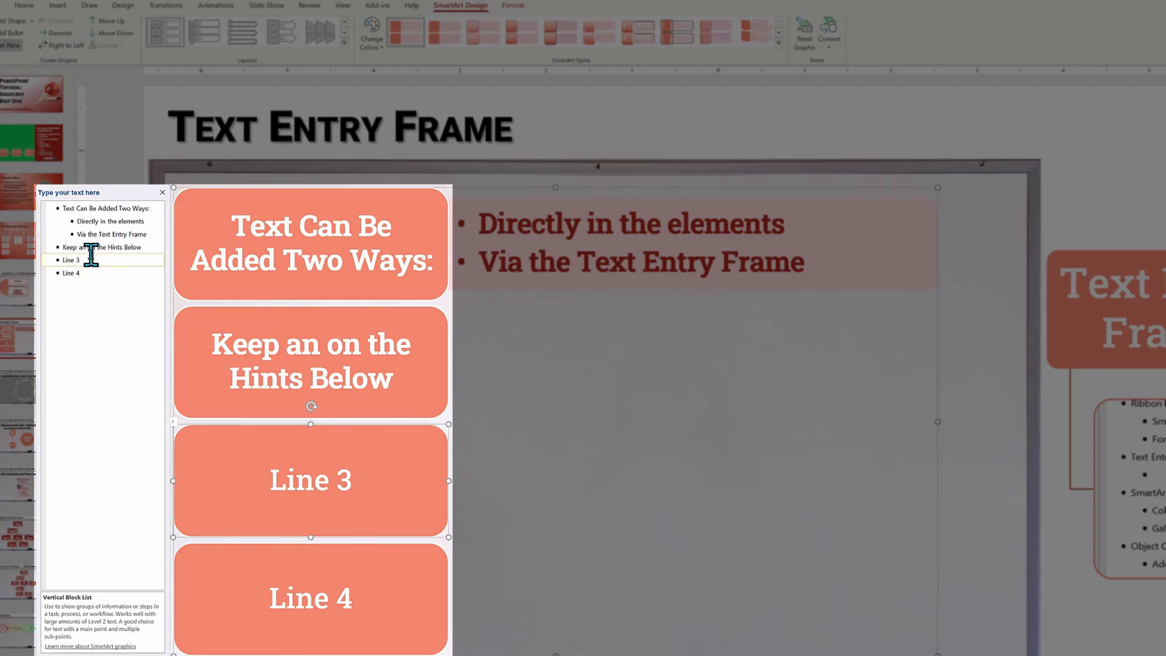
# Add sub-bullets Bullet Line A, B and C under Line 3
pyautogui.press('Return')
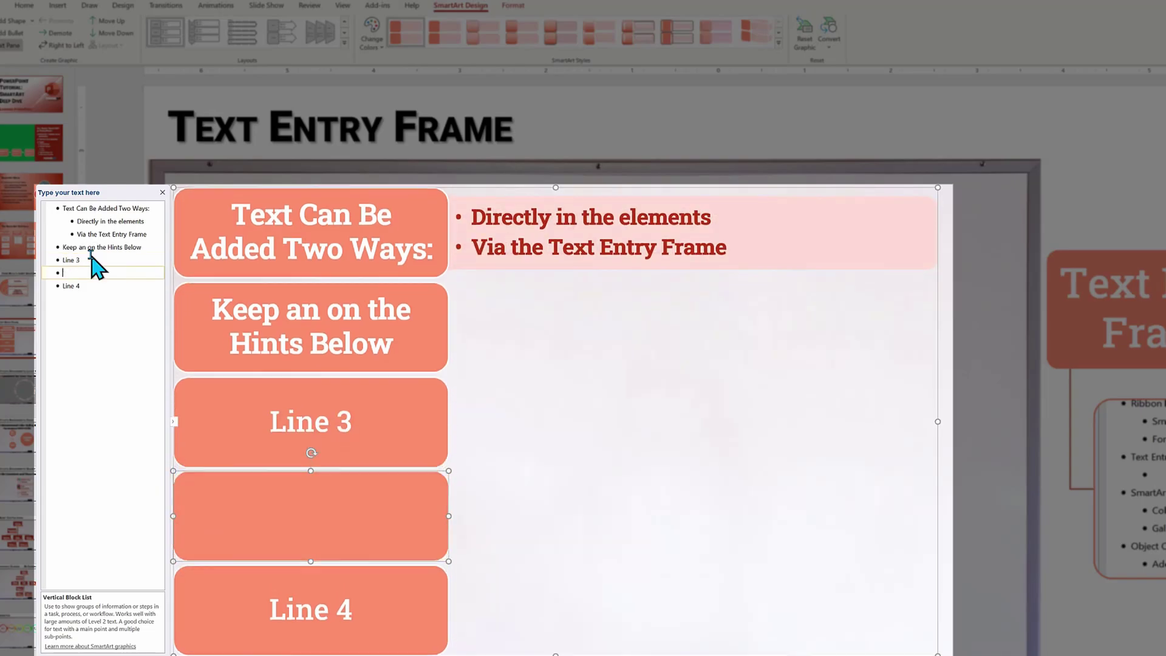
pyautogui.press('Tab')
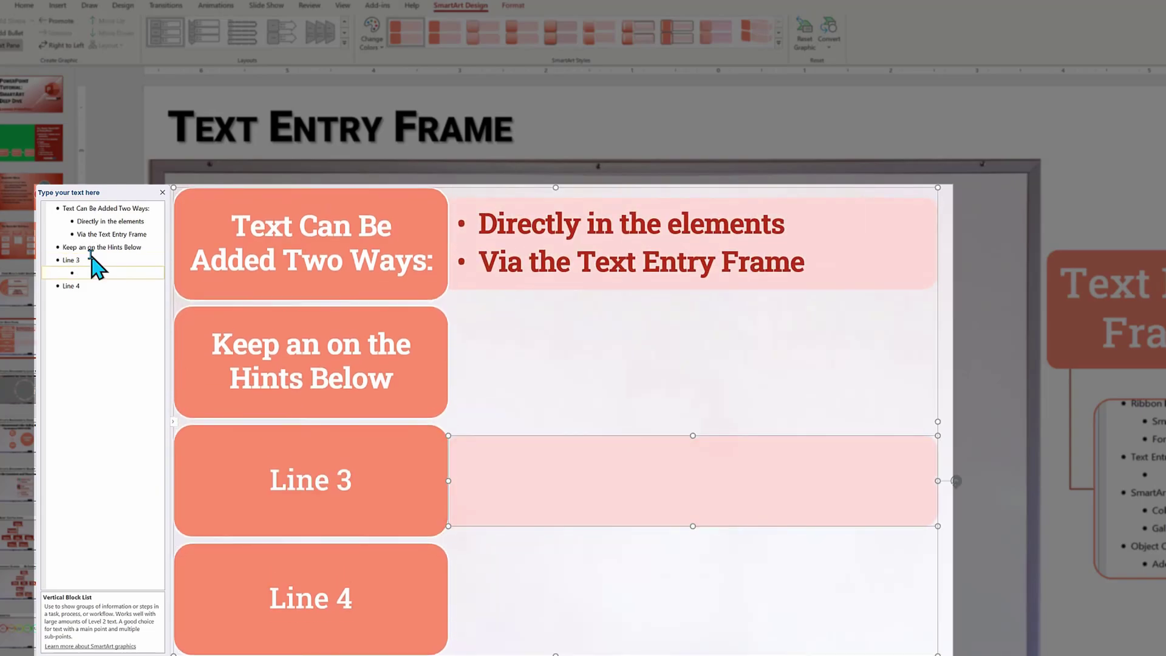
pyautogui.write('Bullet Line A')
pyautogui.press('Return')
pyautogui.write('Bullet Line B')
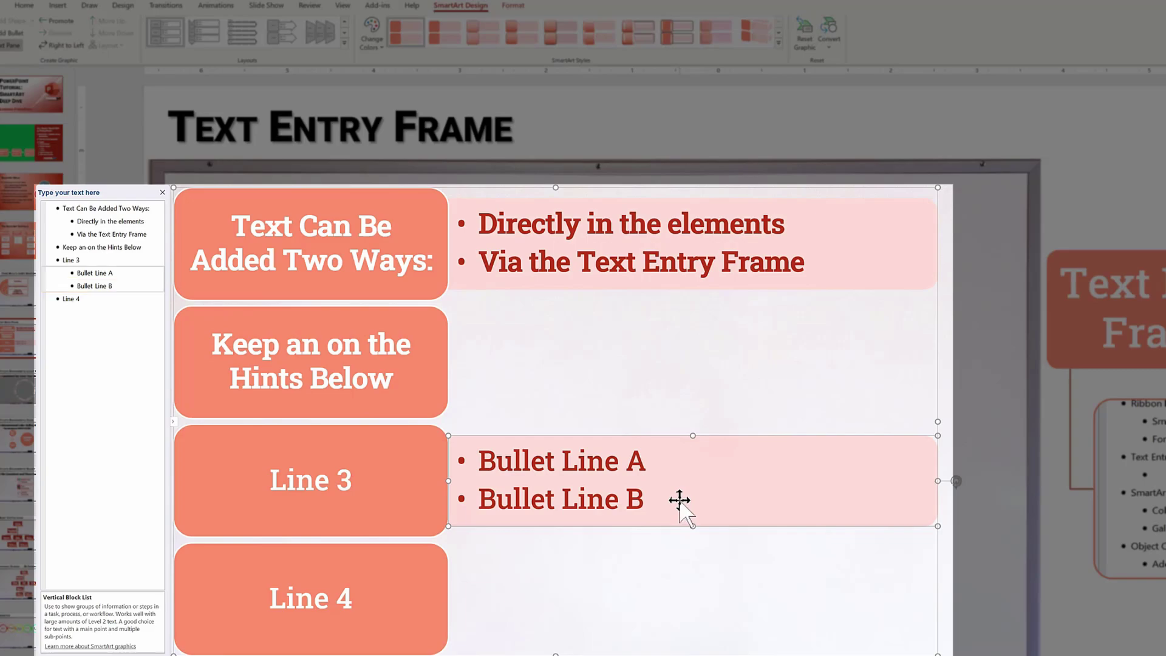
pyautogui.click(634, 500)
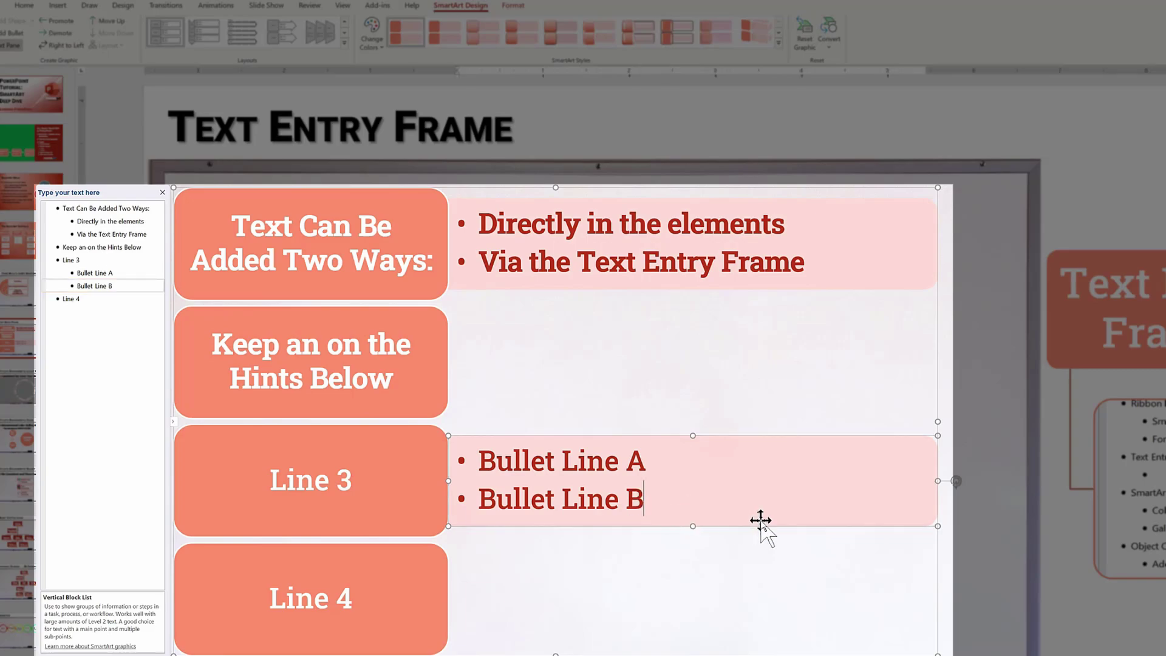
pyautogui.press('Return')
pyautogui.write('llet Line C')
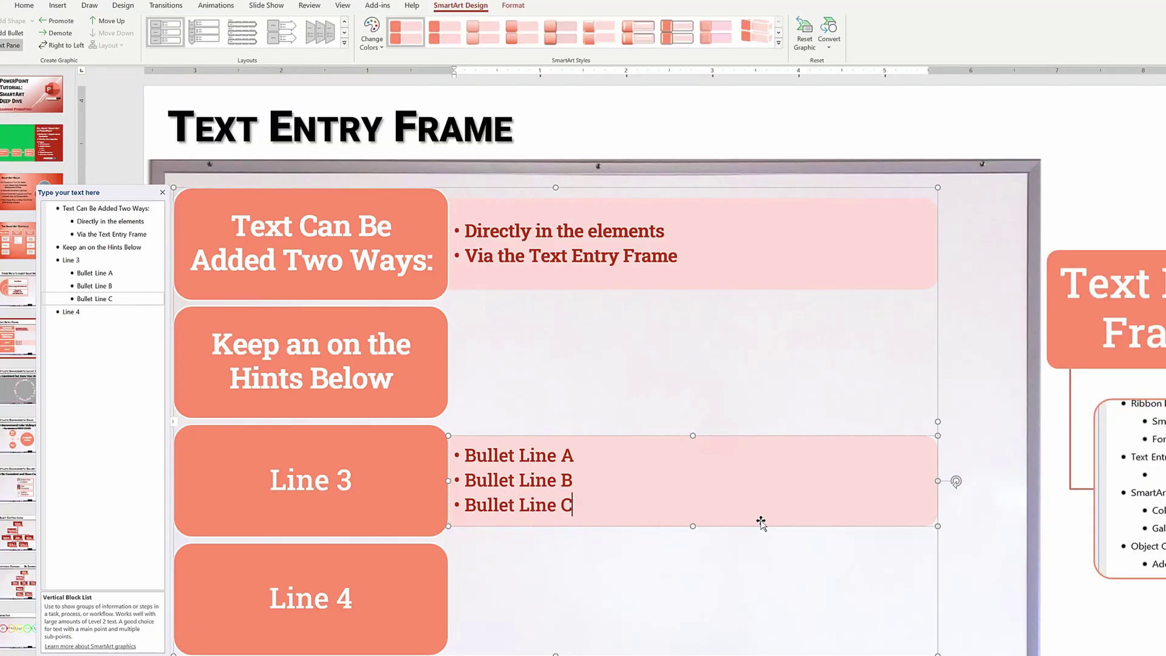
# Add two further indented points (Indent Again and a deeper level) under Bullet Line C
pyautogui.press('Return')
pyautogui.press('Tab')
pyautogui.write('Indent Again')
pyautogui.press('Return')
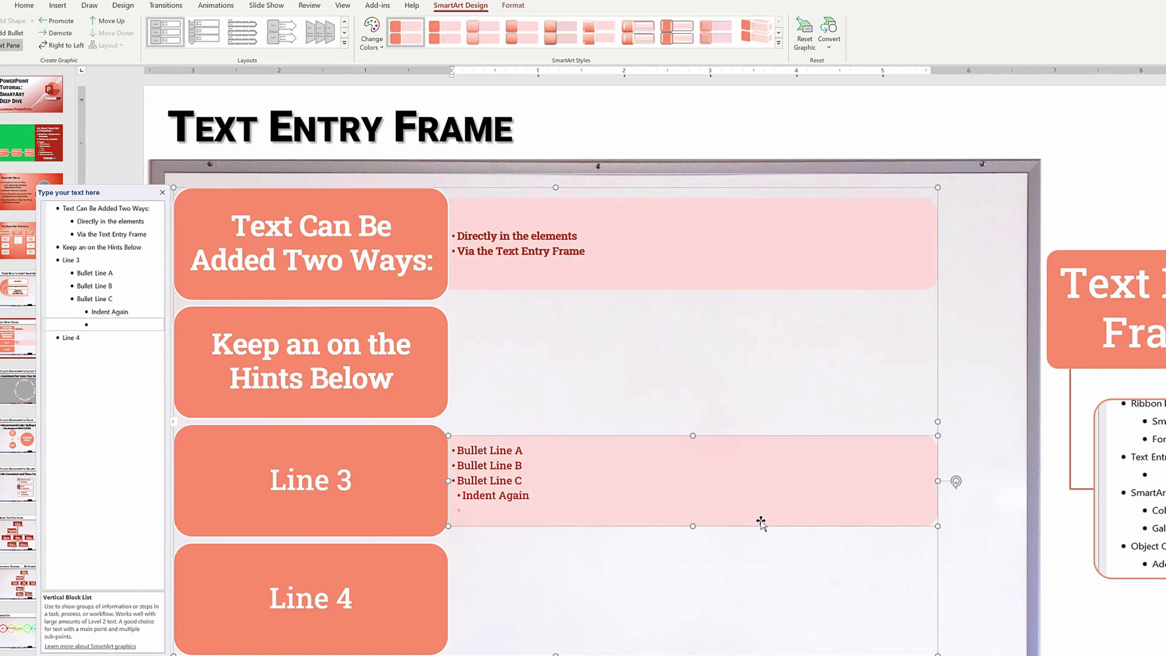
pyautogui.press('Tab')
pyautogui.write('And Agai')
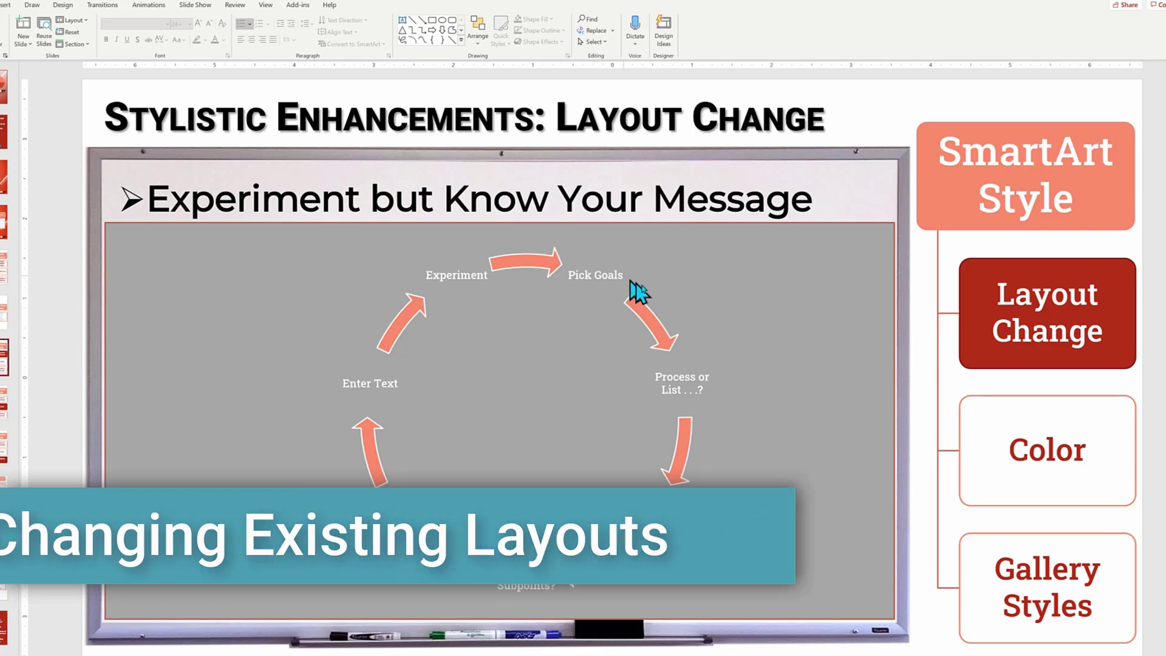
# Select the cycle diagram and bring up the More Layouts SmartArt chooser
pyautogui.click(660, 331)
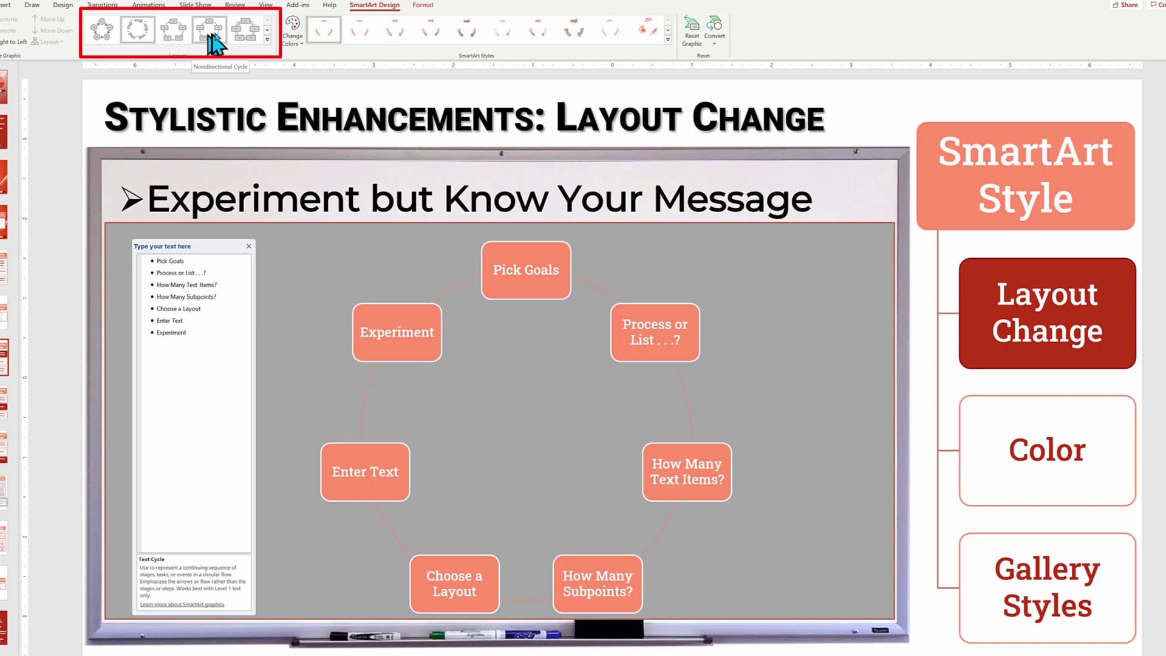
pyautogui.click(268, 40)
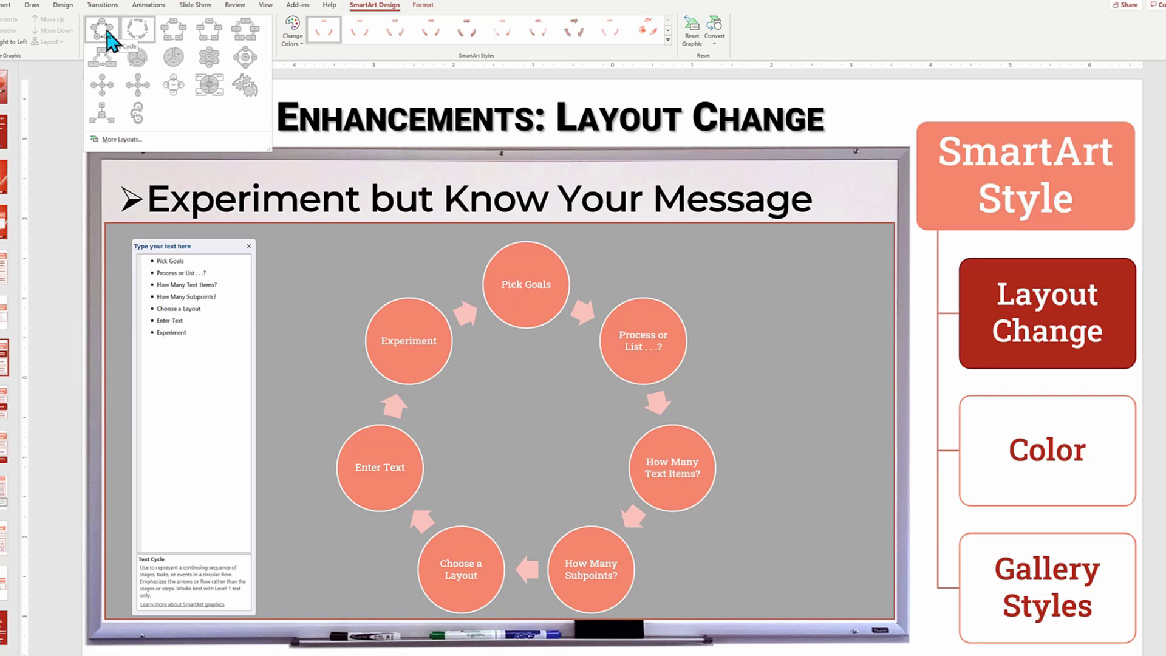
pyautogui.click(117, 141)
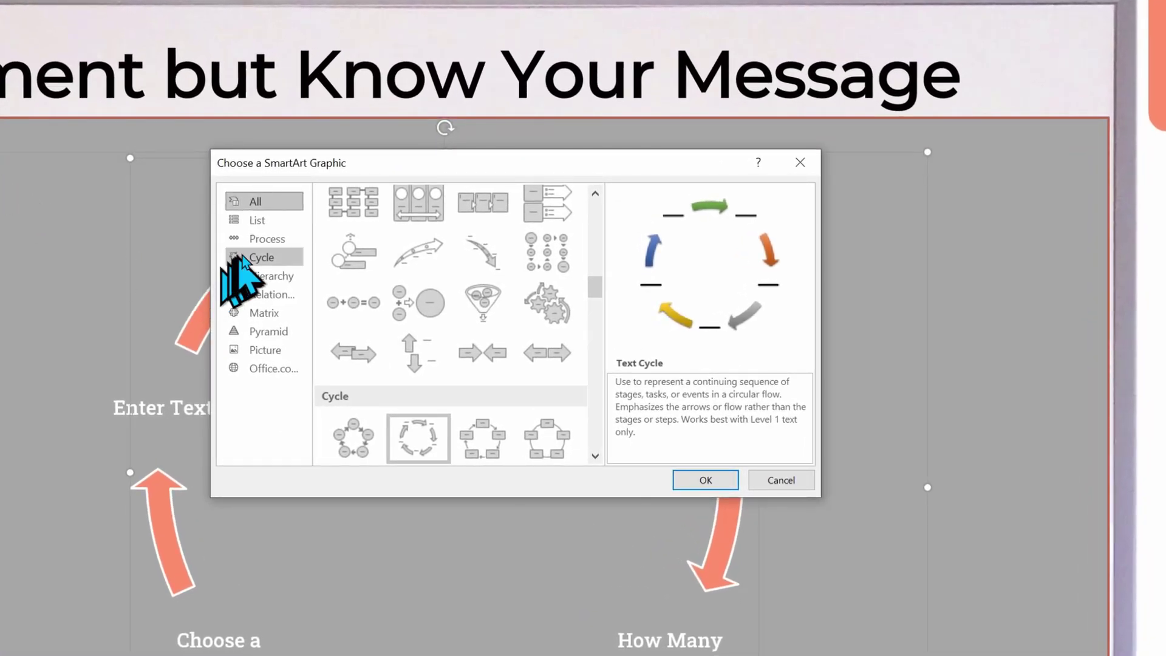
pyautogui.click(260, 256)
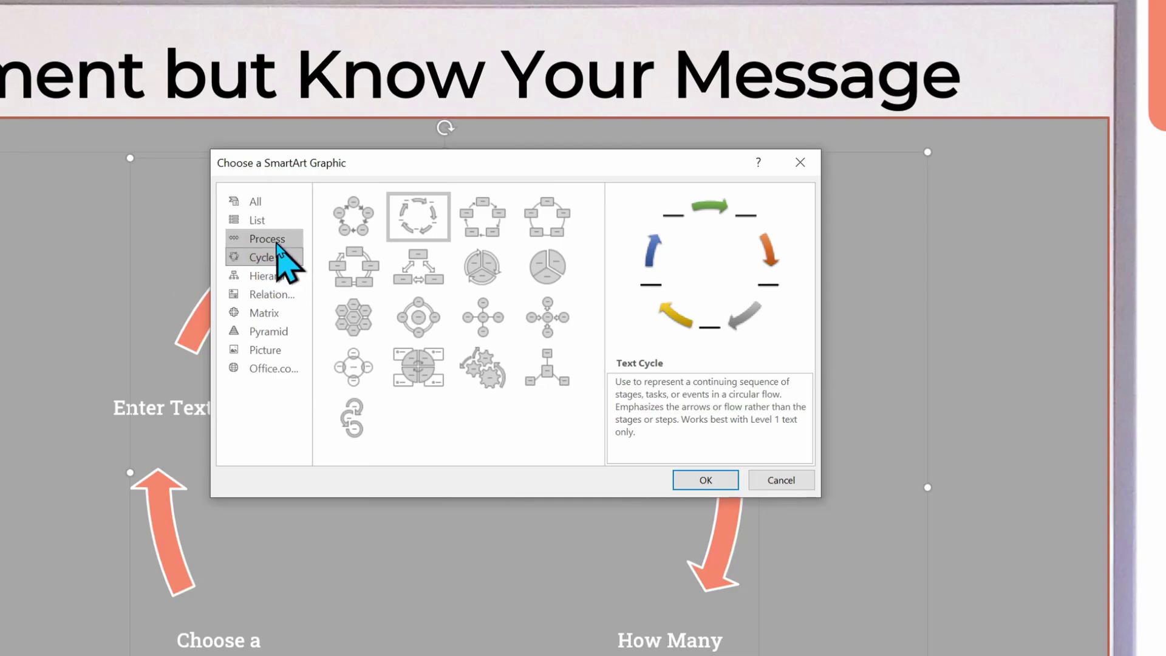
pyautogui.click(275, 239)
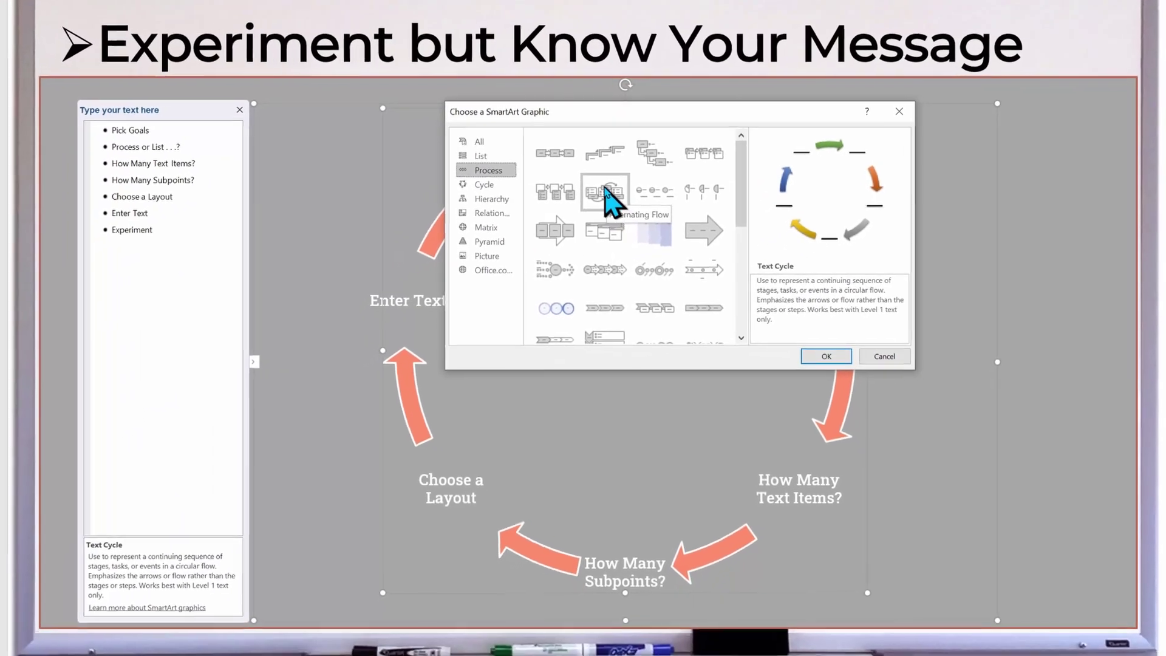
pyautogui.click(607, 188)
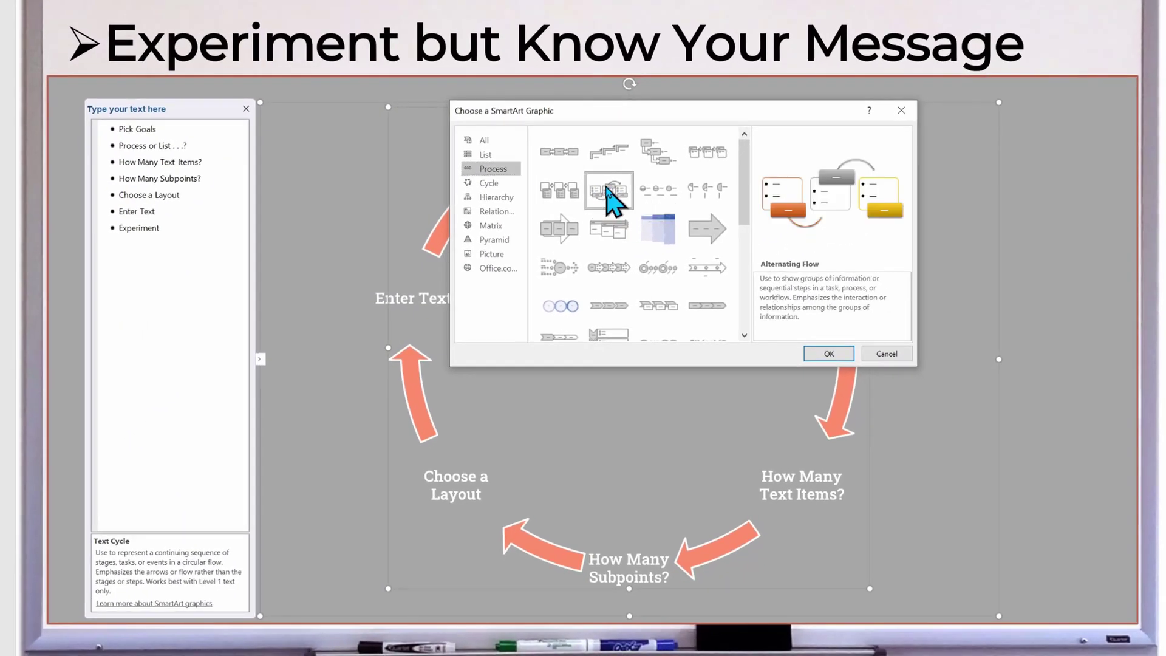
pyautogui.click(827, 355)
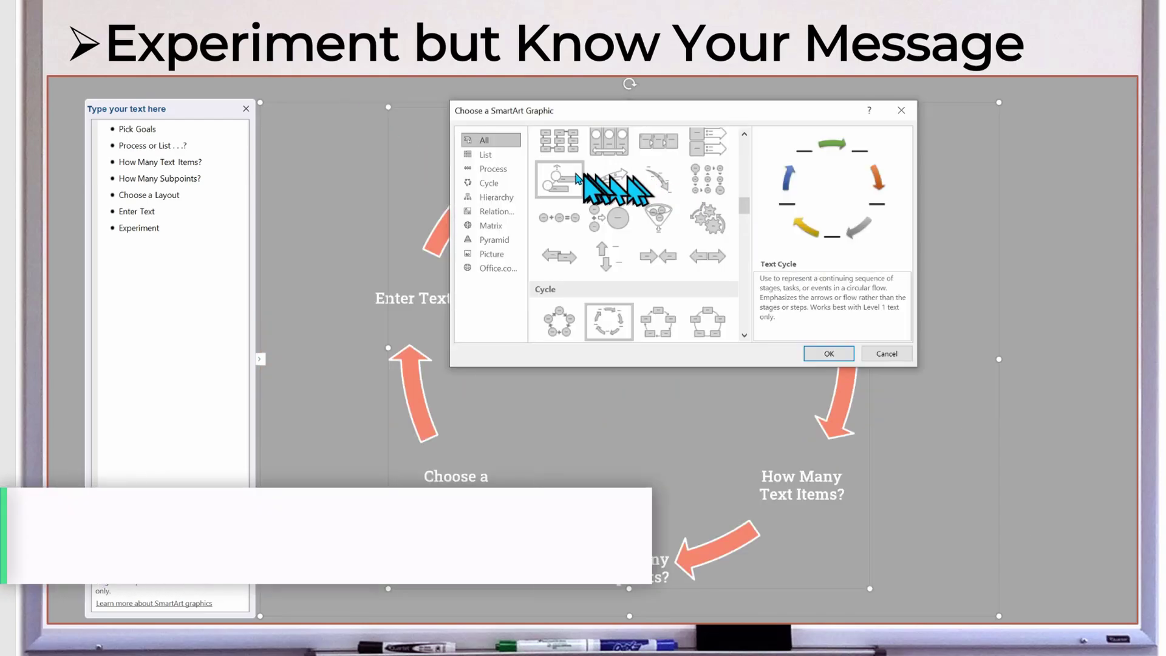
pyautogui.moveTo(740, 186); pyautogui.dragTo(738, 239)
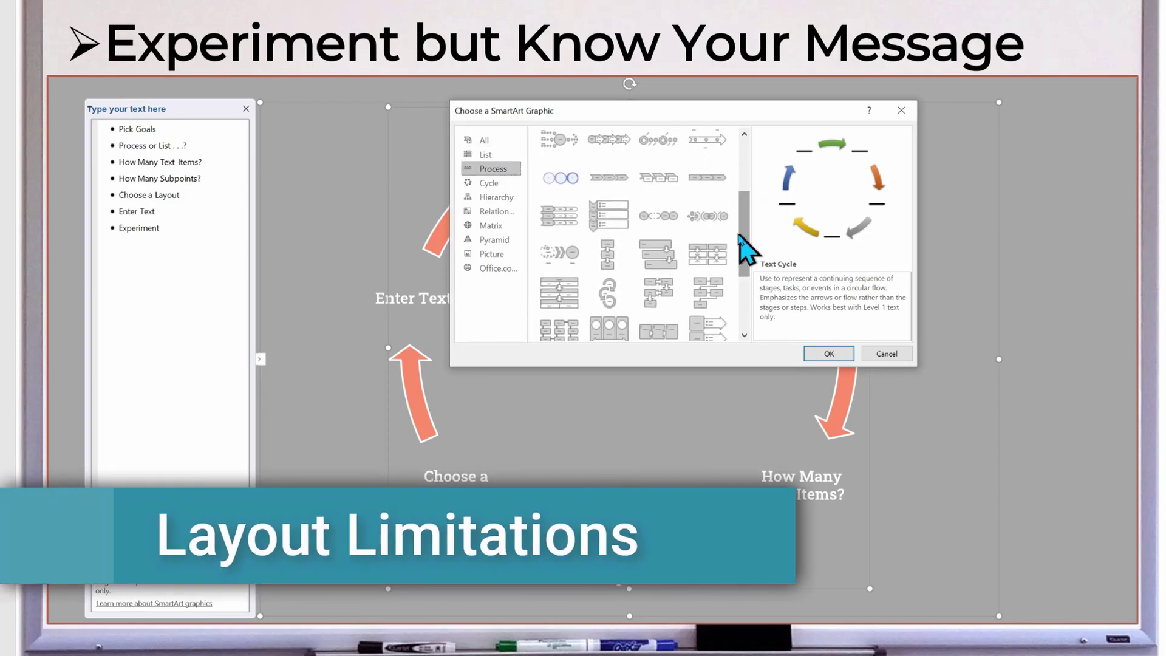
pyautogui.click(656, 263)
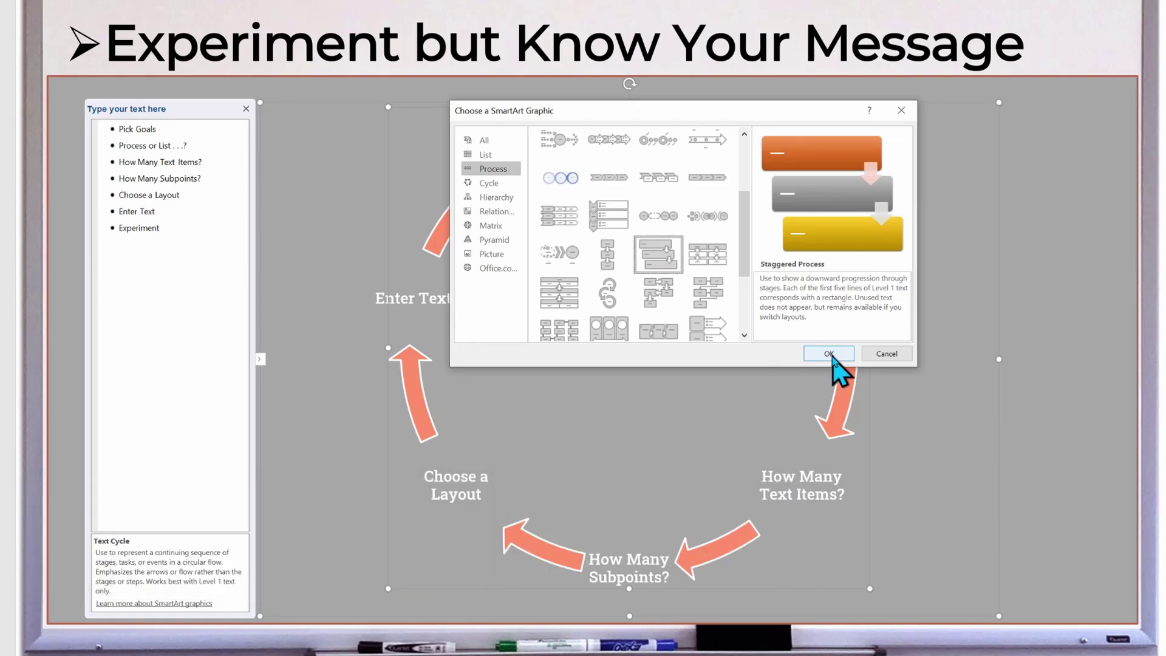
pyautogui.click(831, 356)
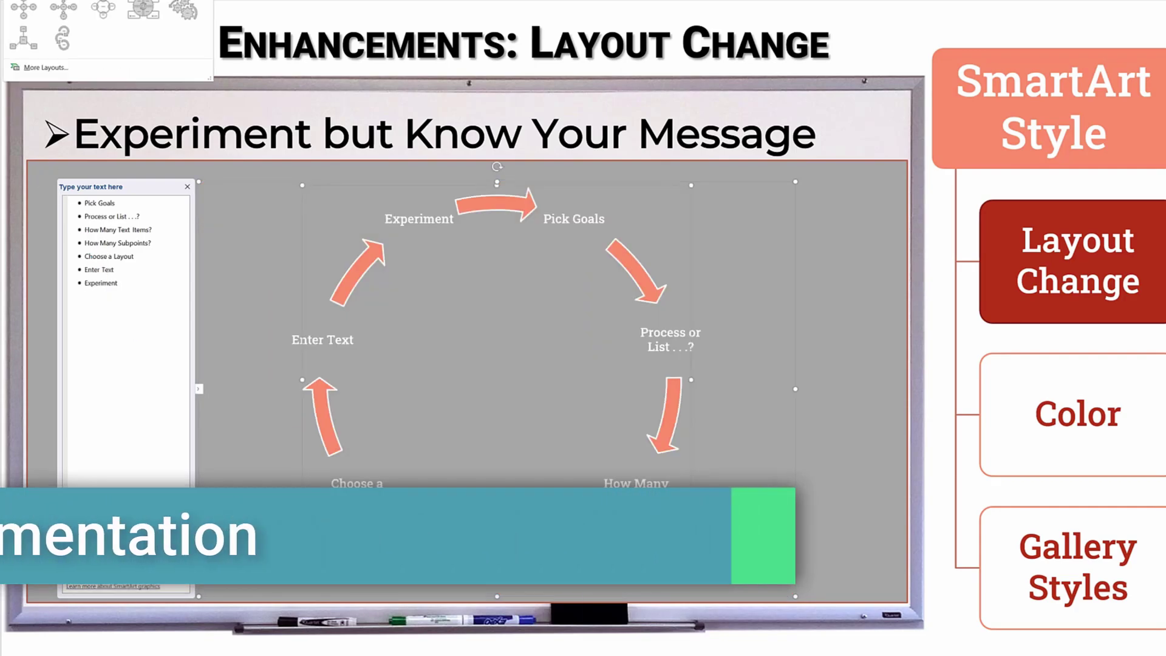
# Apply the Step Down Process layout from the Process category to the diagram
pyautogui.click(55, 71)
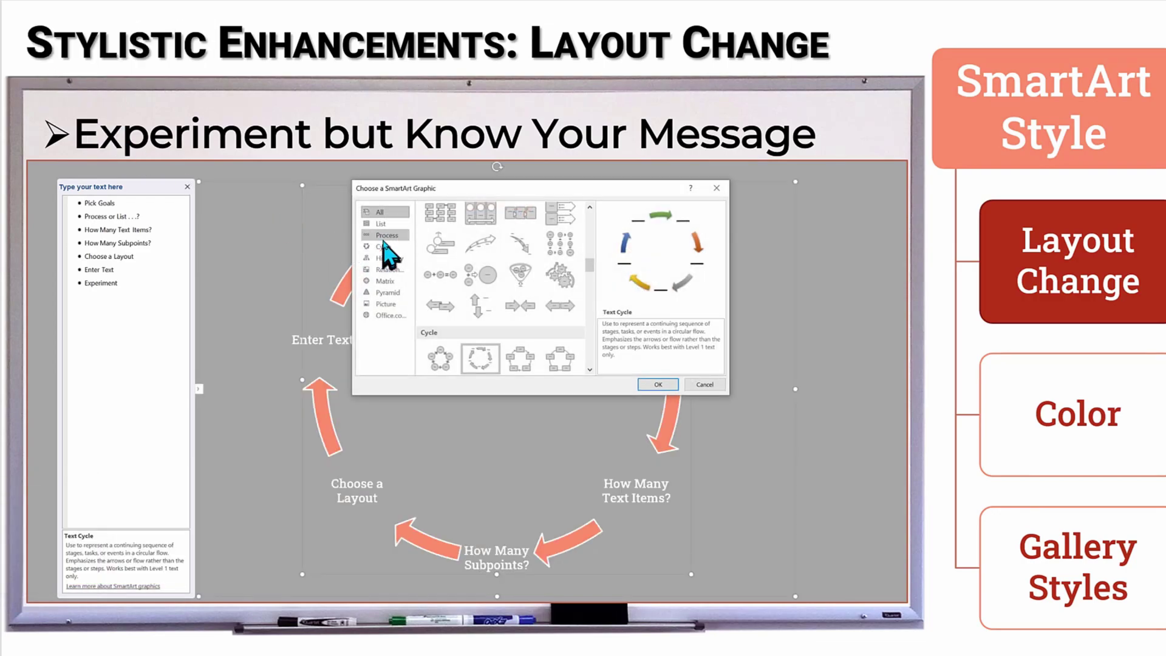
pyautogui.click(384, 235)
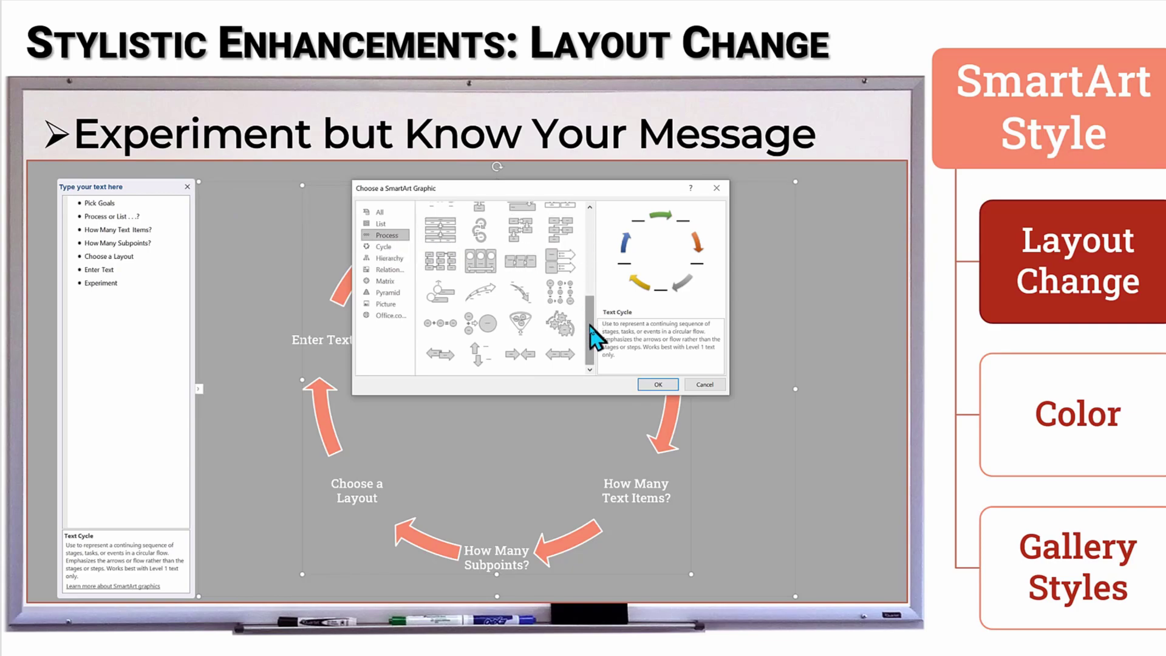
pyautogui.moveTo(591, 335); pyautogui.dragTo(587, 228)
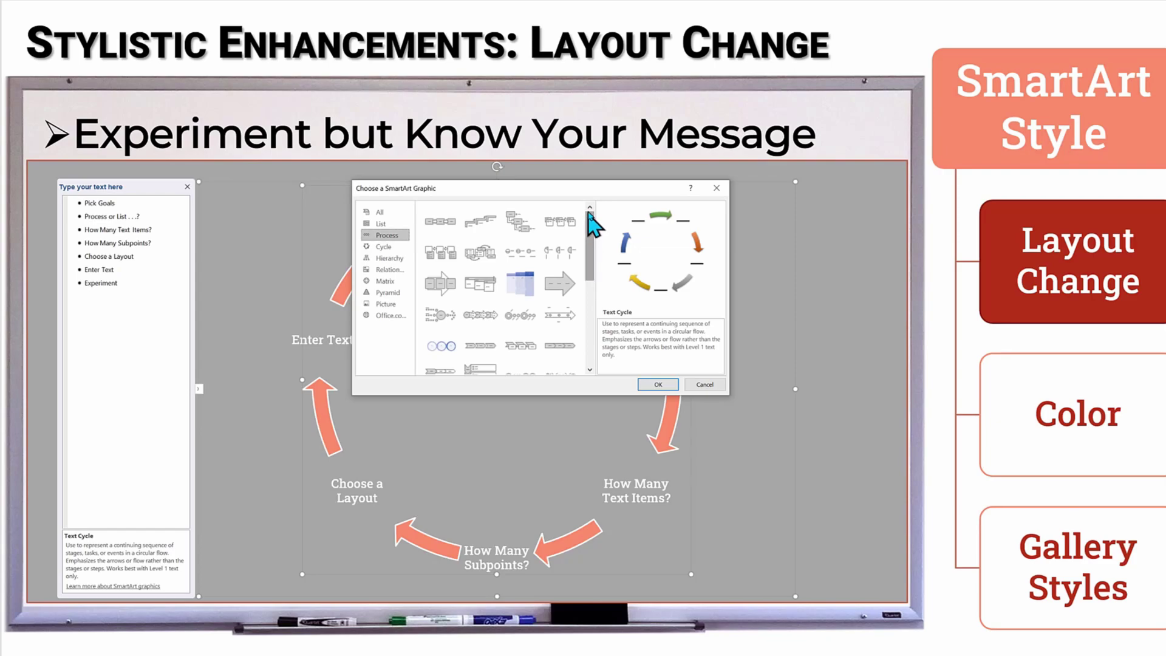
pyautogui.click(515, 235)
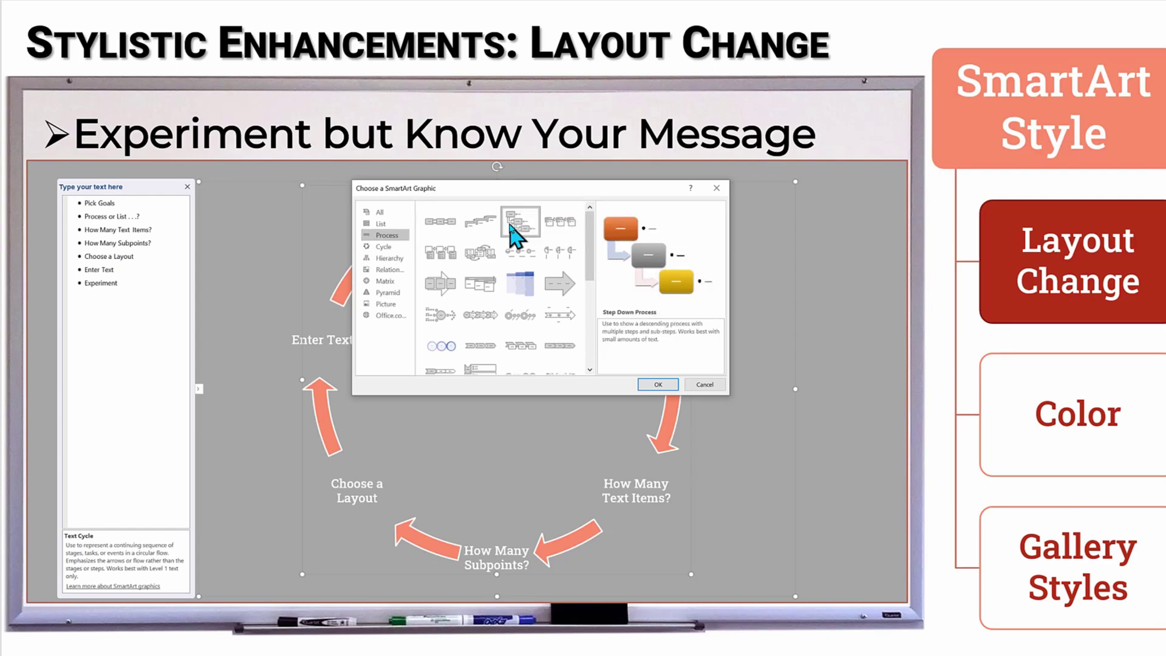
pyautogui.click(657, 387)
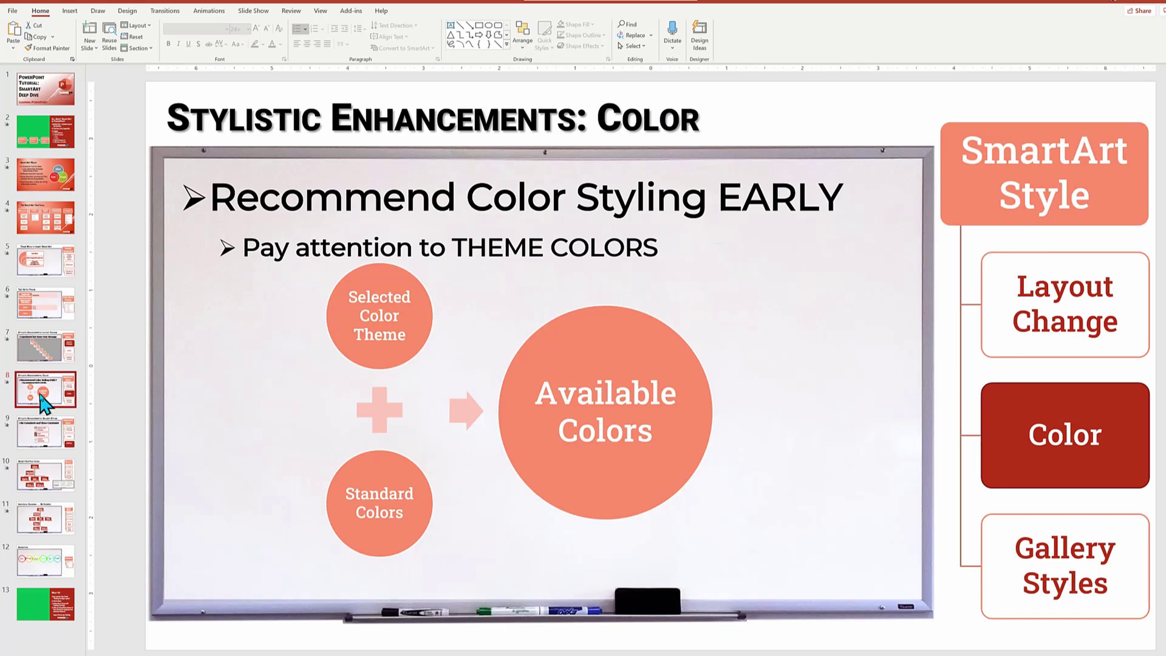
# Recolour the circle diagram with the dark red Accent 2 colour scheme
pyautogui.click(663, 330)
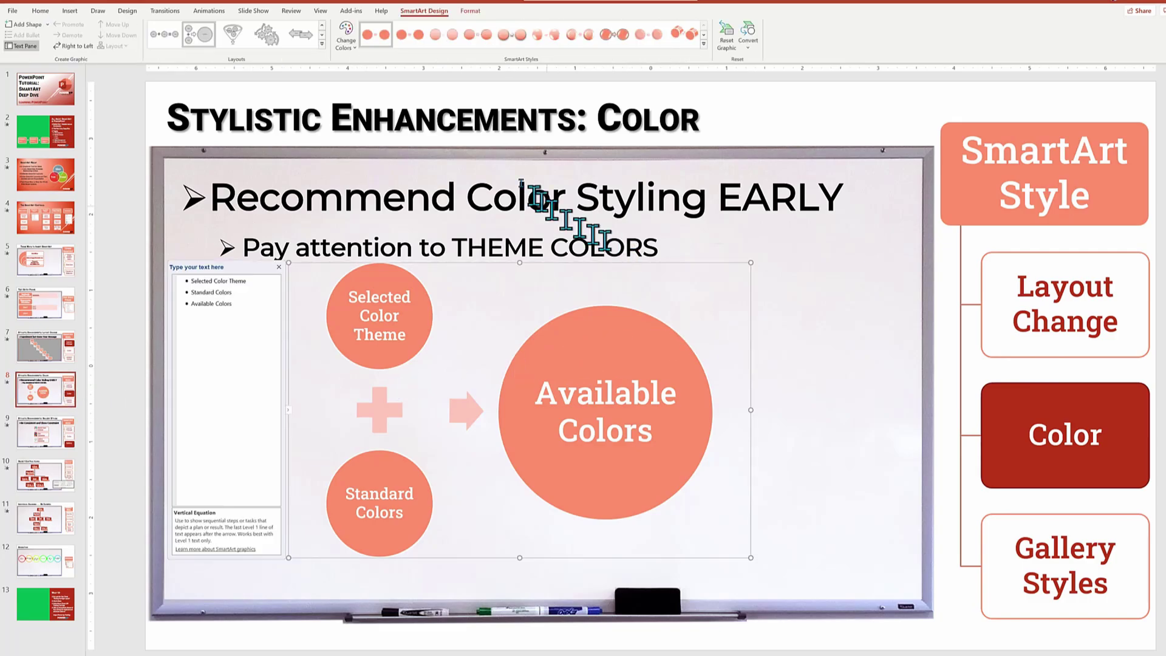
pyautogui.click(346, 39)
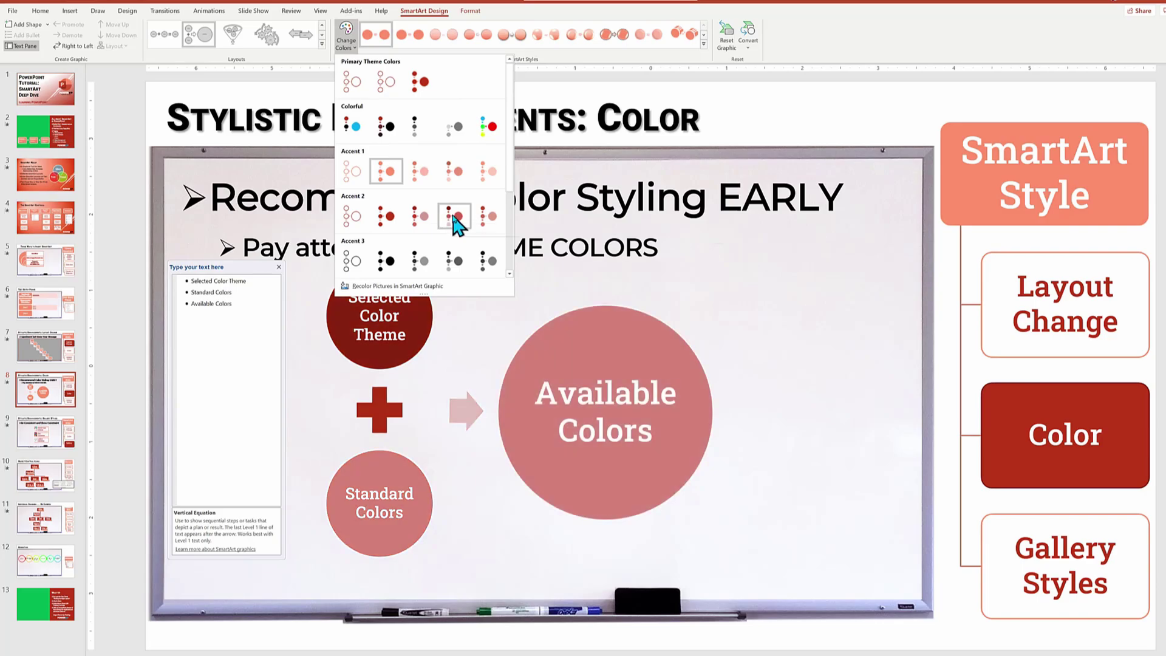
pyautogui.click(387, 216)
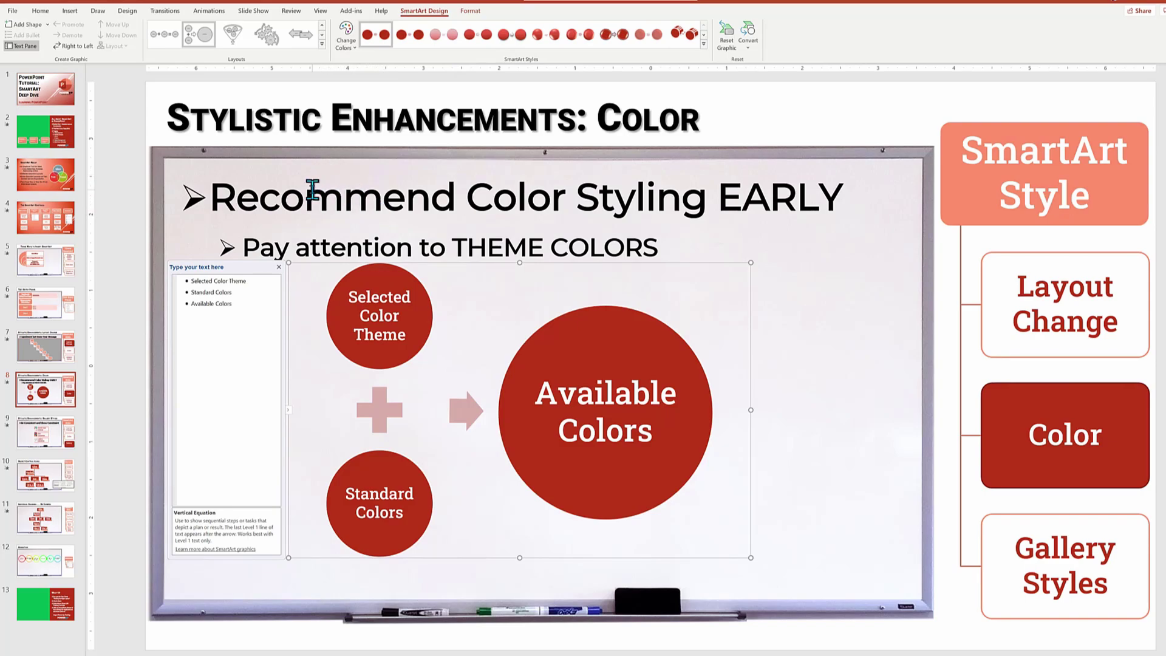
# Switch the presentation to the Blue Warm theme colour scheme via Design > Variants
pyautogui.click(129, 11)
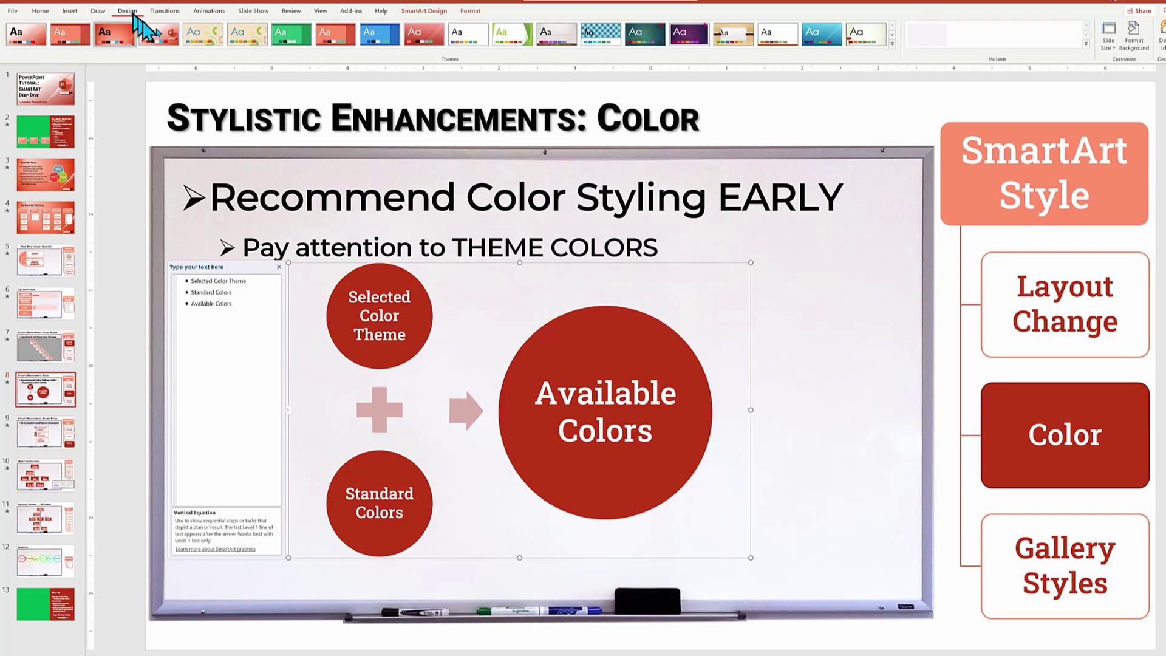
pyautogui.click(1086, 44)
pyautogui.moveTo(998, 60)
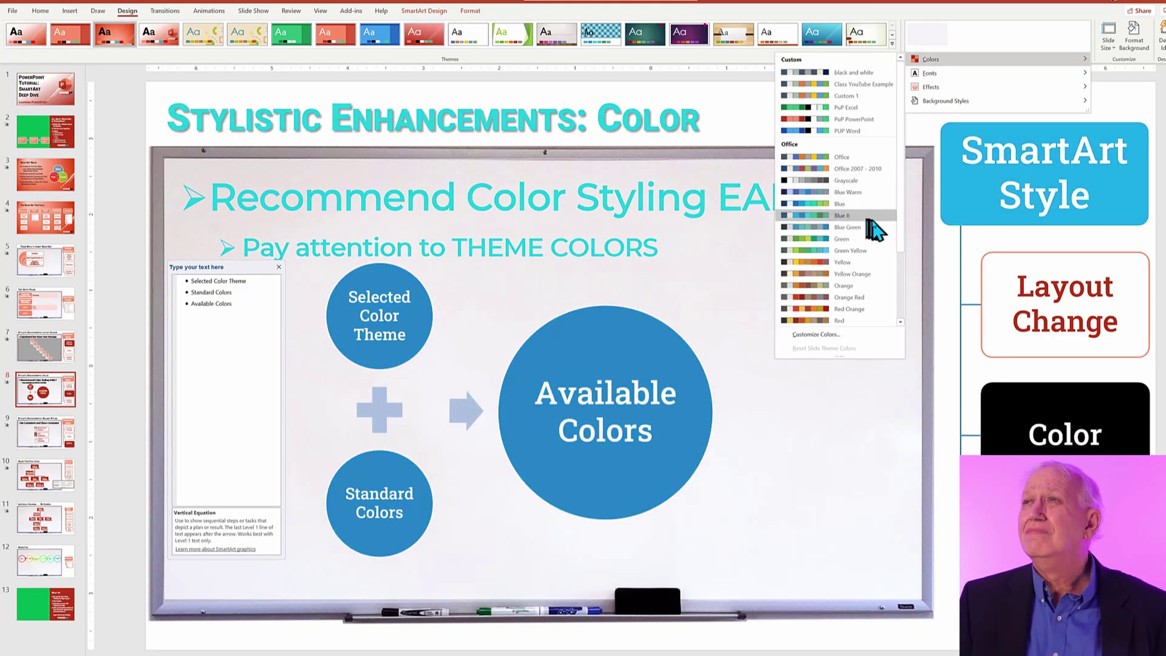
pyautogui.click(881, 203)
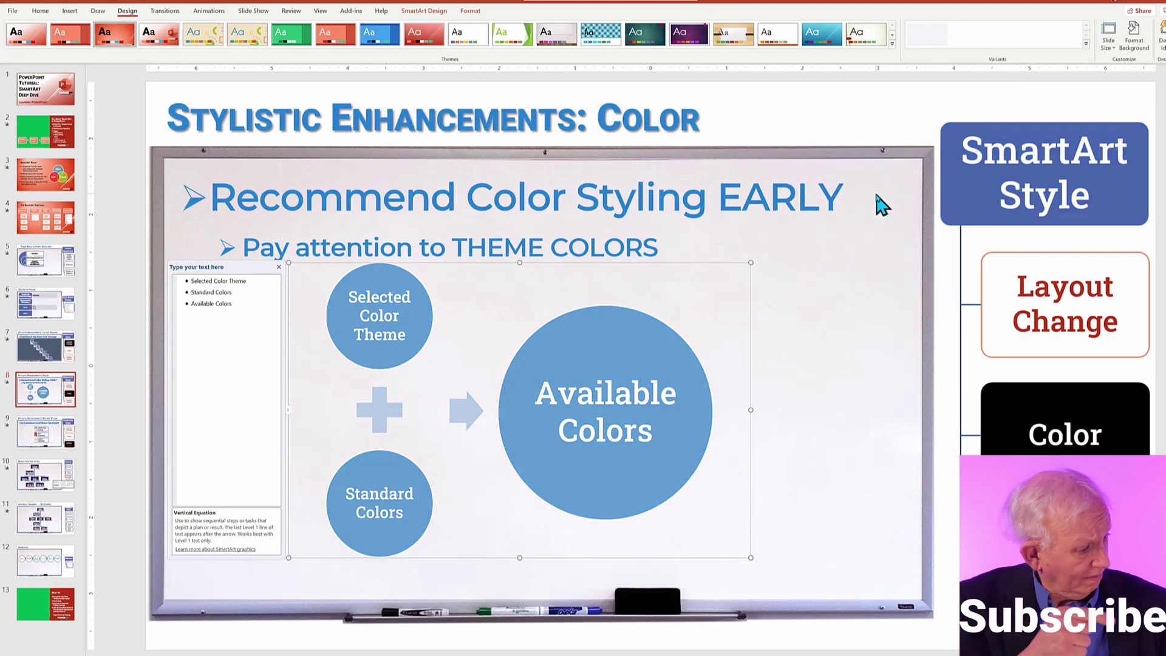
# Apply the Accent 3 coloured fill scheme to the circle diagram
pyautogui.click(427, 11)
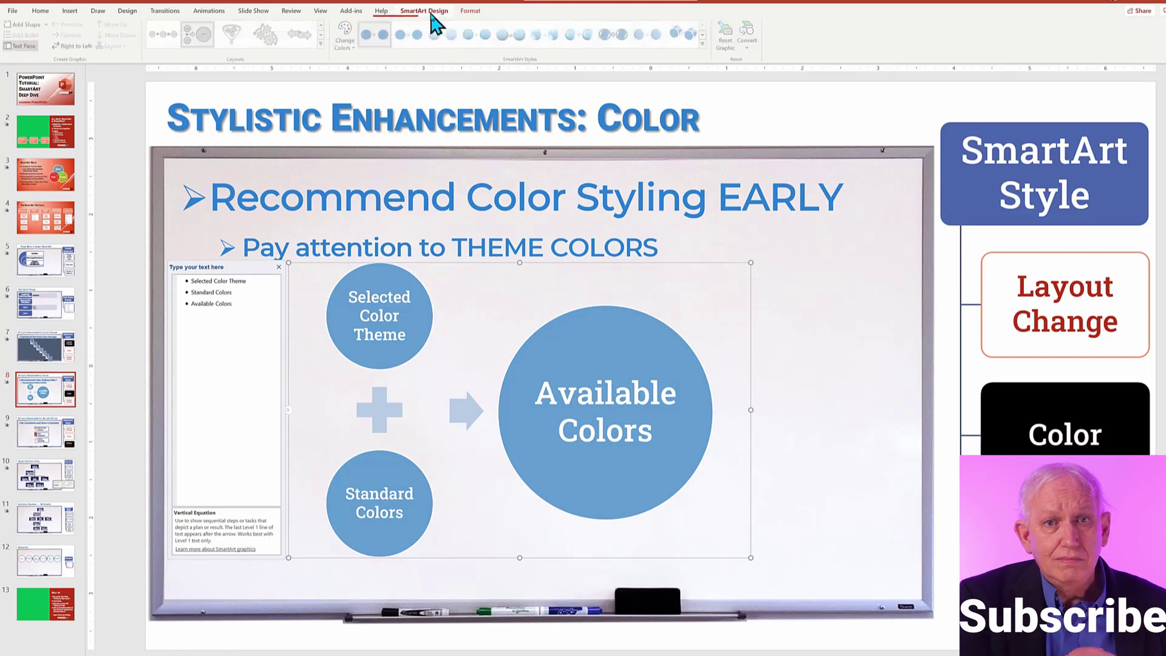
pyautogui.click(348, 40)
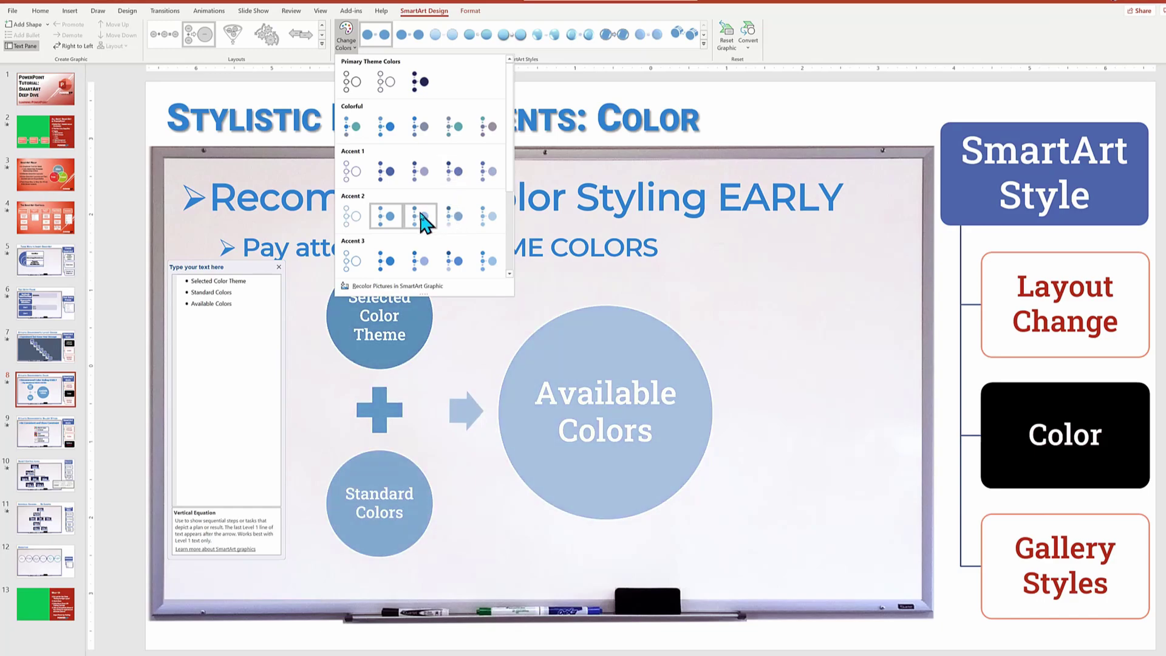
pyautogui.click(387, 264)
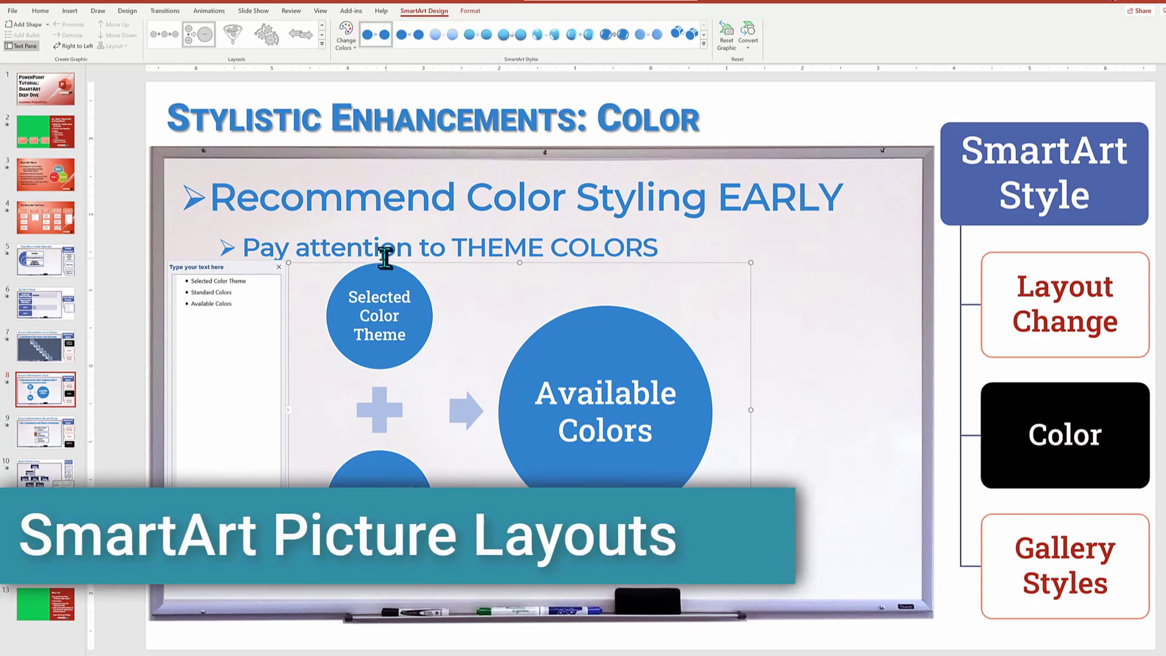
# Change the diagram to the Ascending Picture Accent Process layout from the Picture category
pyautogui.click(322, 64)
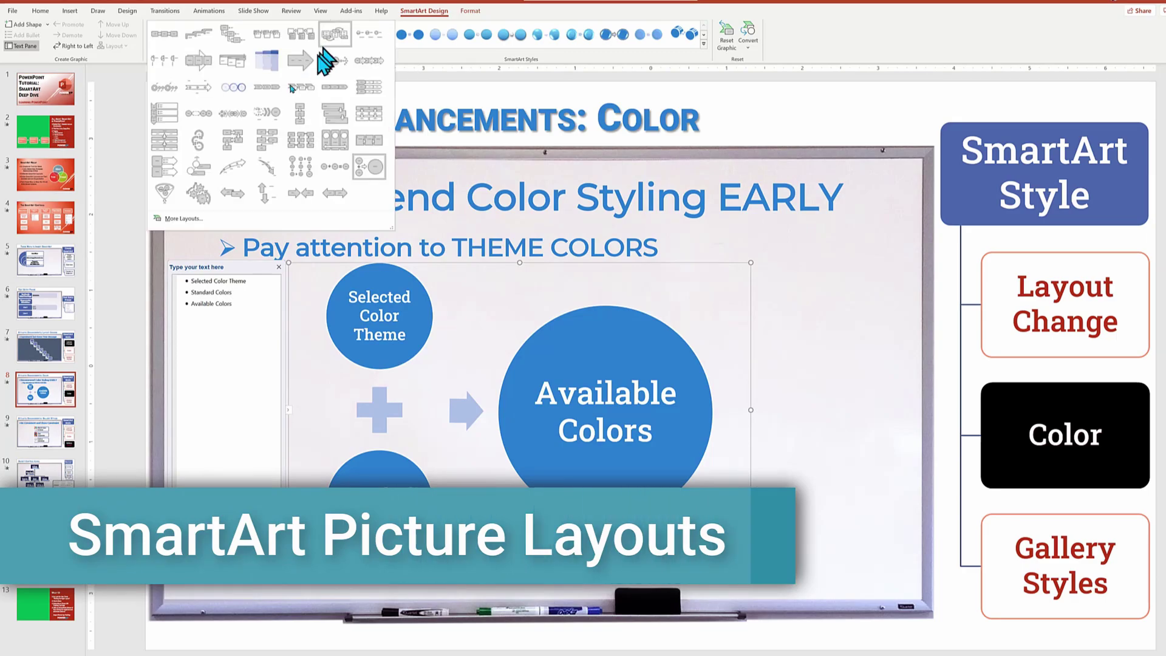
pyautogui.click(203, 218)
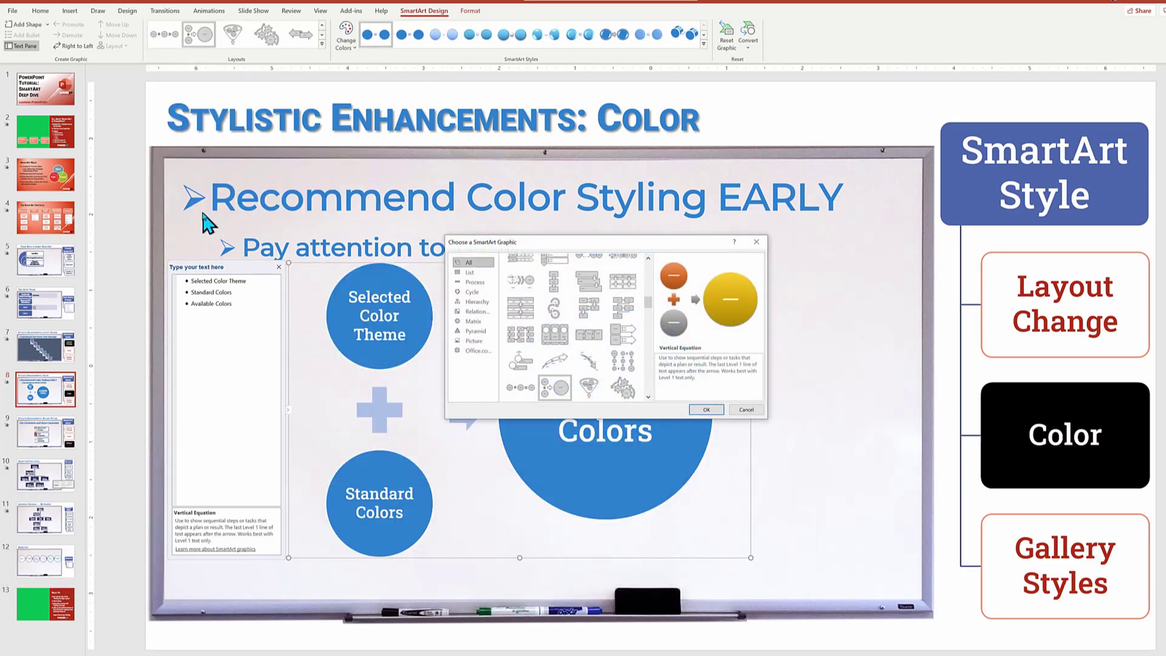
pyautogui.click(478, 341)
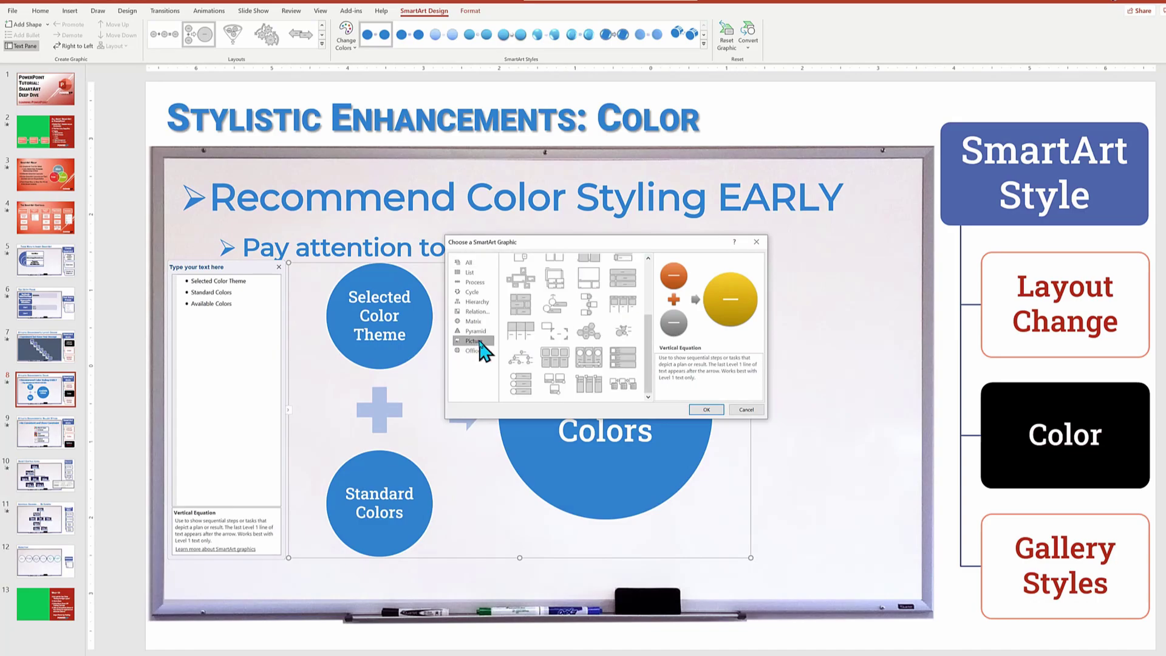
pyautogui.moveTo(646, 345); pyautogui.dragTo(645, 332)
pyautogui.click(558, 333)
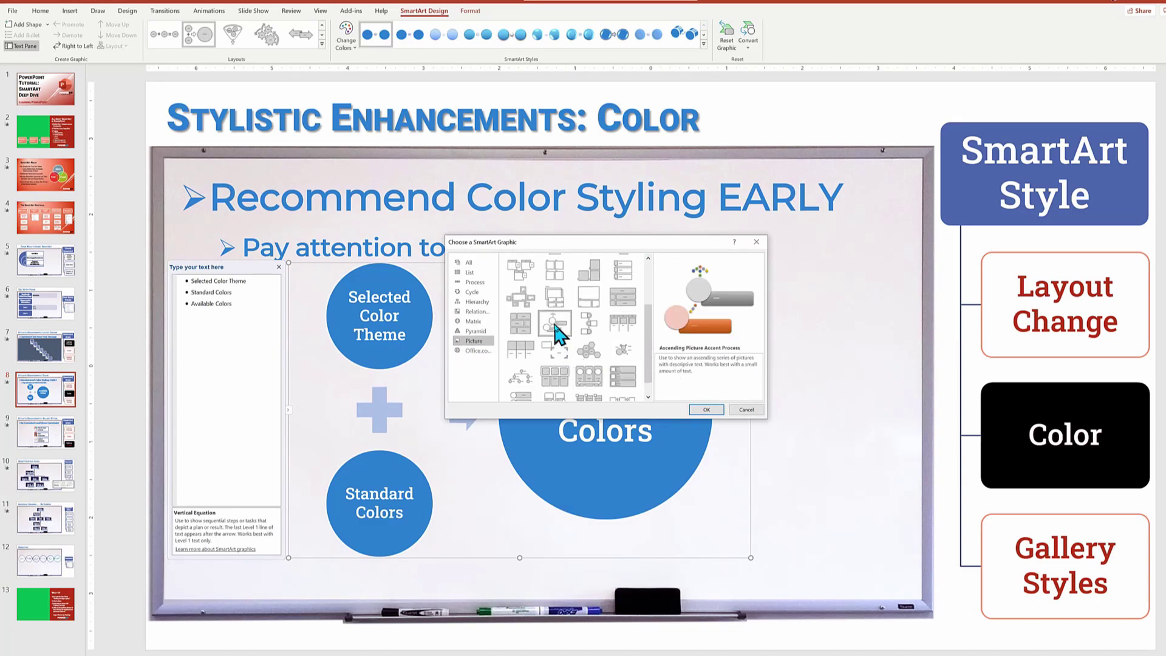
pyautogui.click(706, 410)
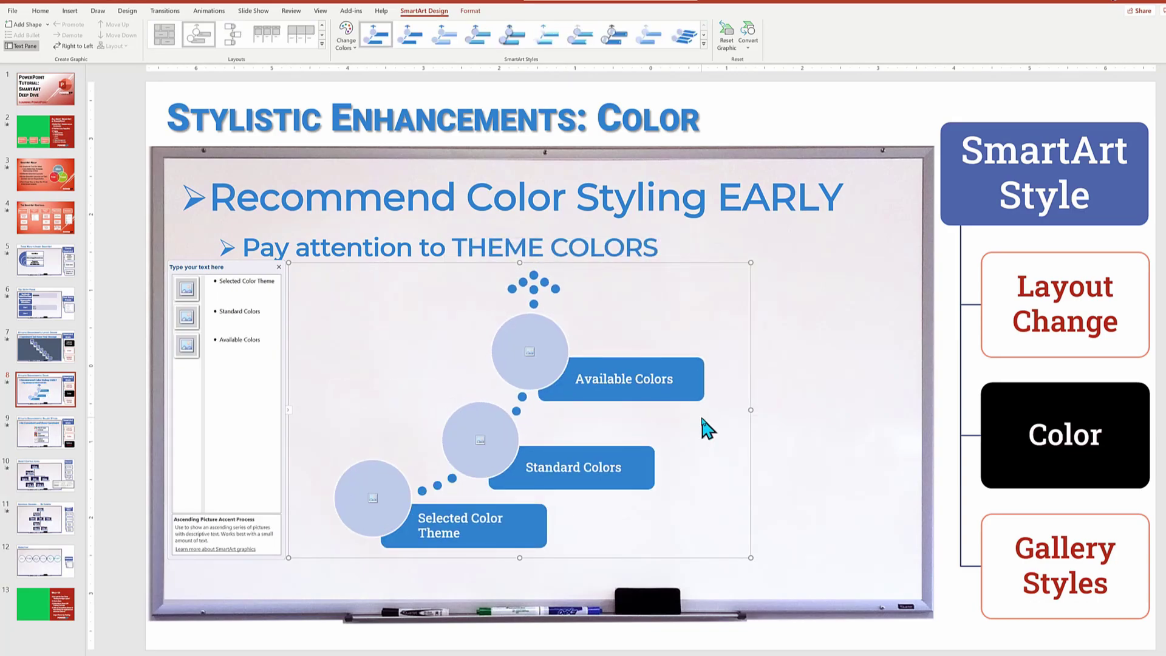
# Fill the top picture circle with the red-and-white umbrellas stock photo
pyautogui.click(531, 353)
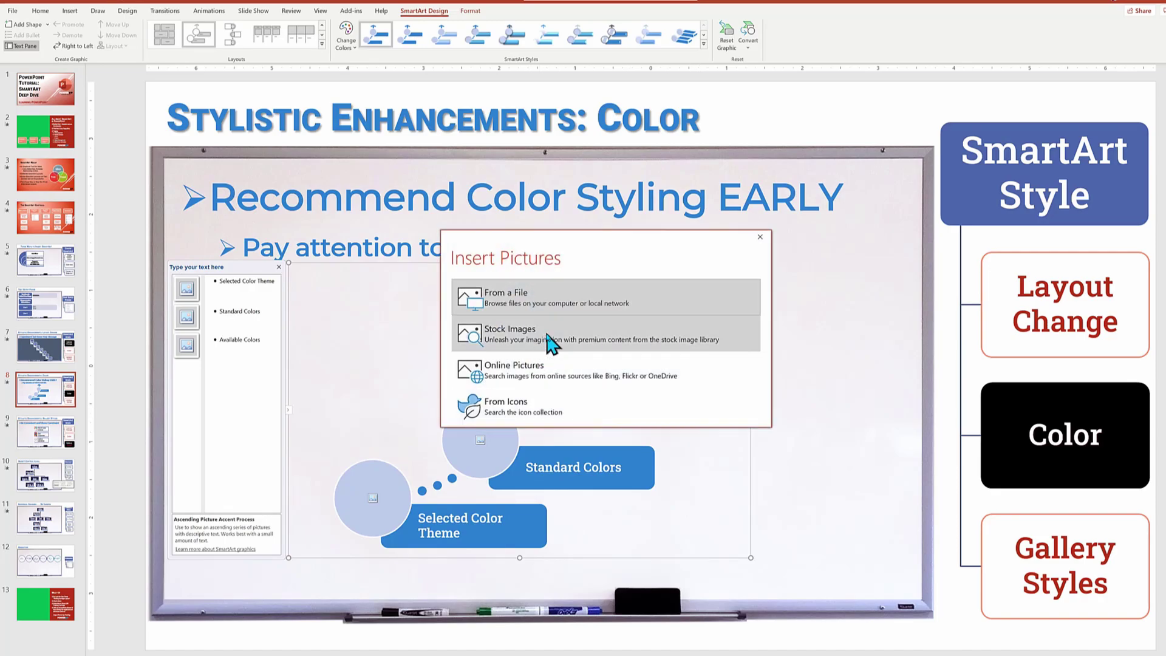
pyautogui.click(549, 345)
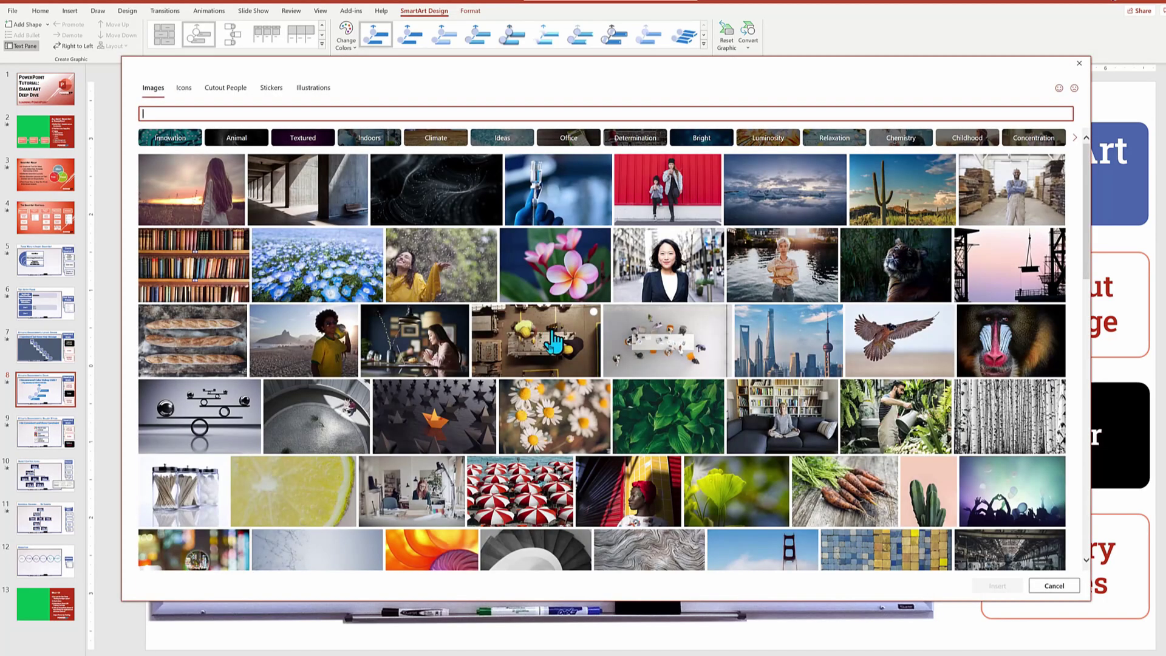
pyautogui.click(537, 510)
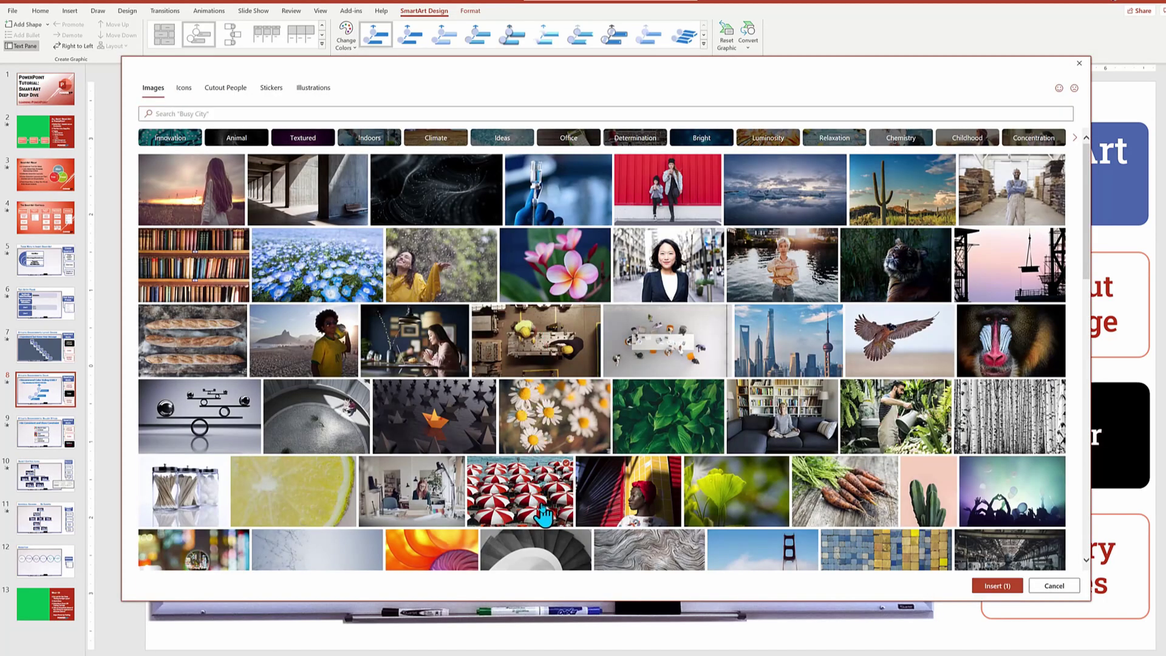
pyautogui.click(994, 588)
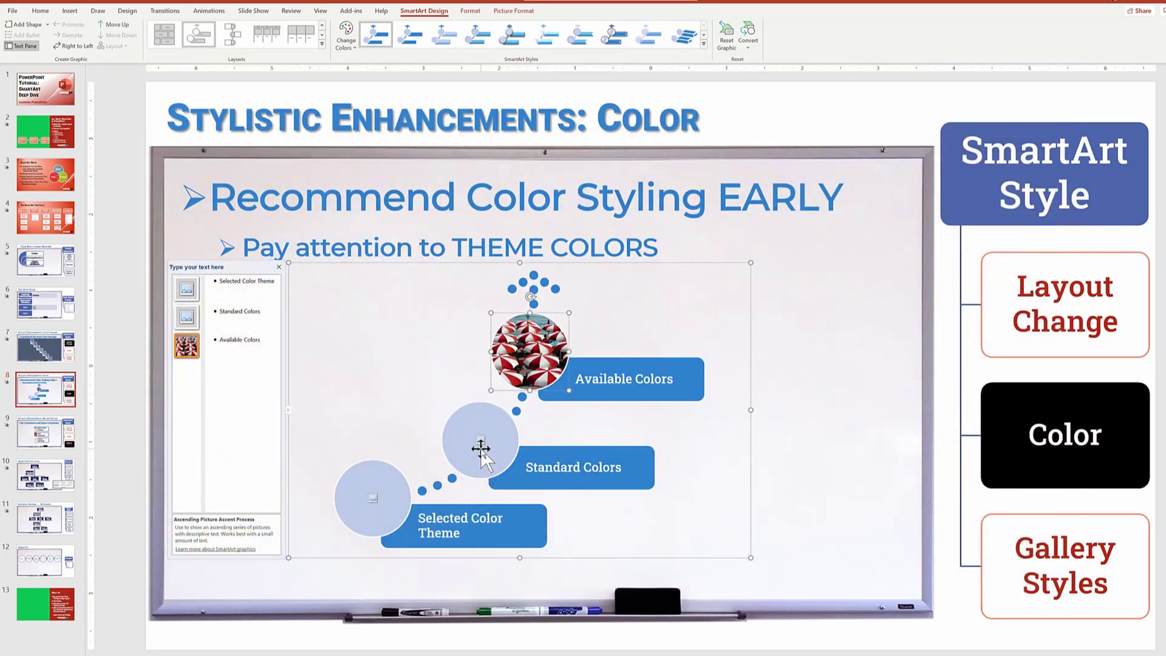
# Fill the Standard Colors circle with the pink flower stock photo
pyautogui.click(480, 442)
pyautogui.click(513, 346)
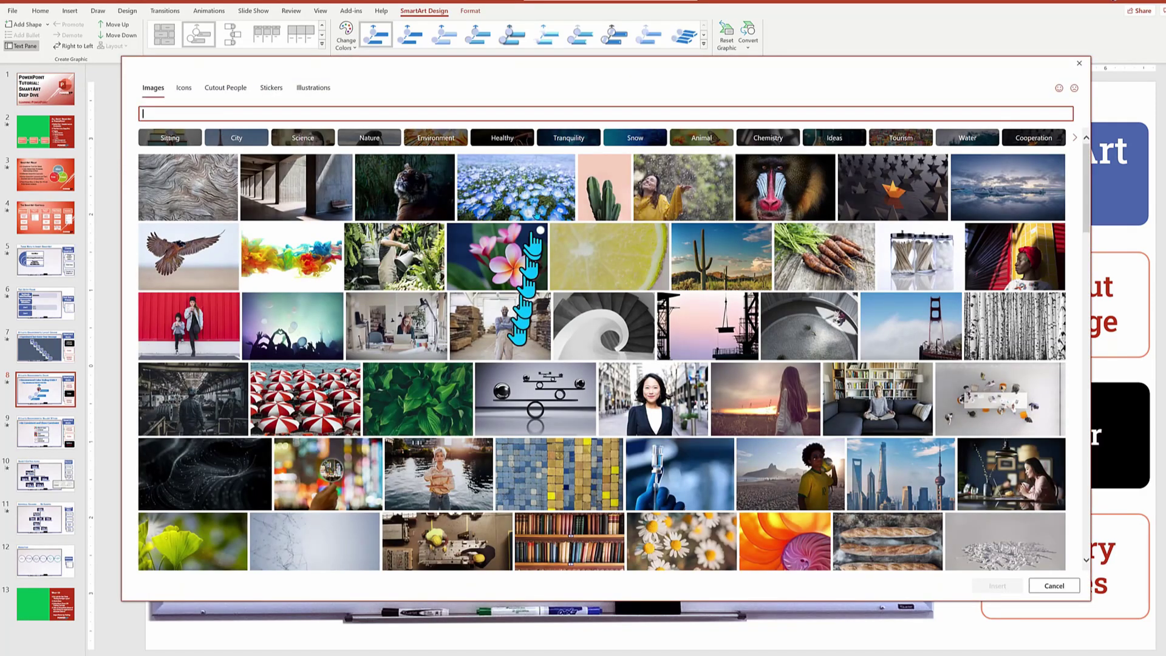
pyautogui.click(517, 259)
pyautogui.click(997, 586)
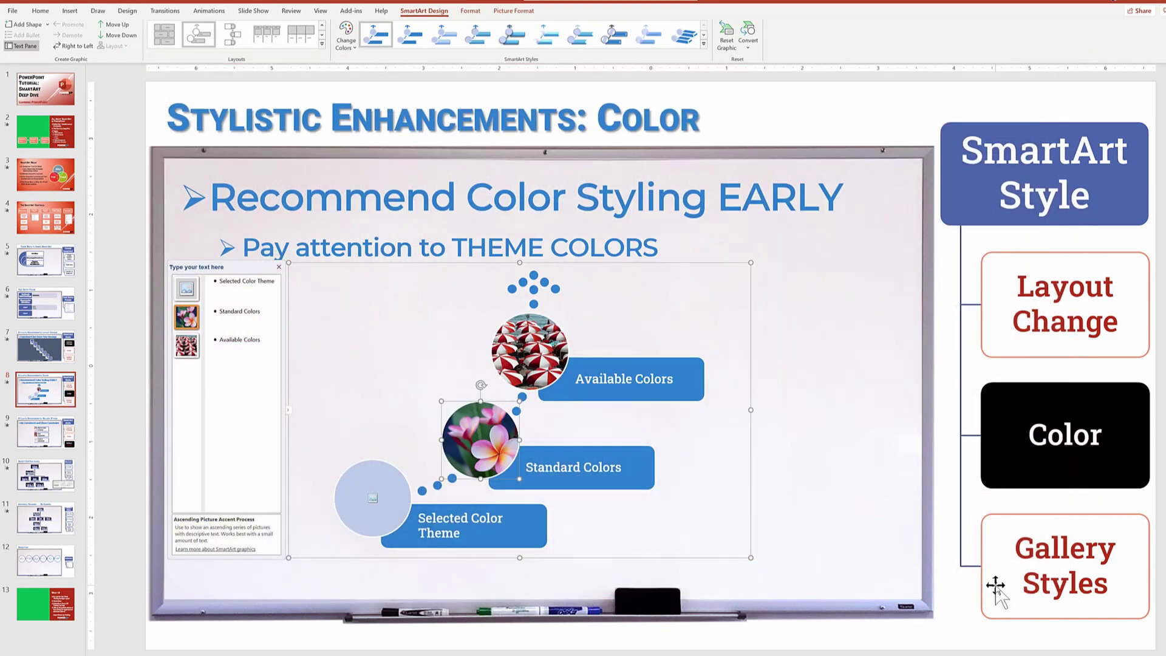
# Fill the Selected Color Theme circle with the spiral staircase stock photo instead of birch trees
pyautogui.click(373, 499)
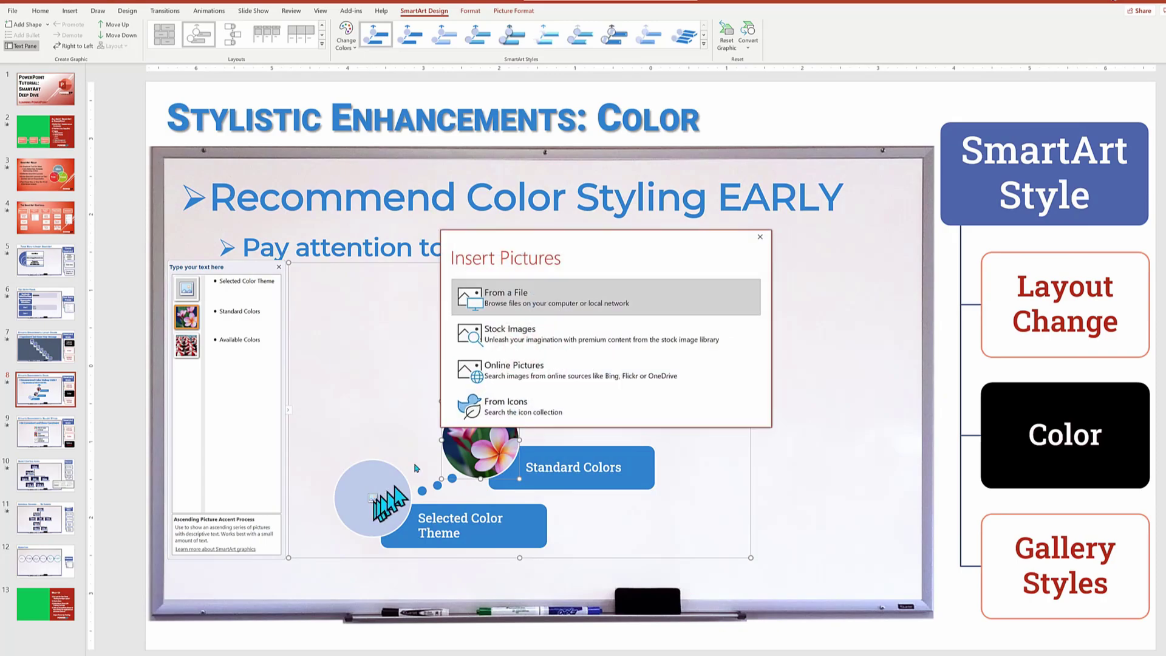
pyautogui.click(481, 346)
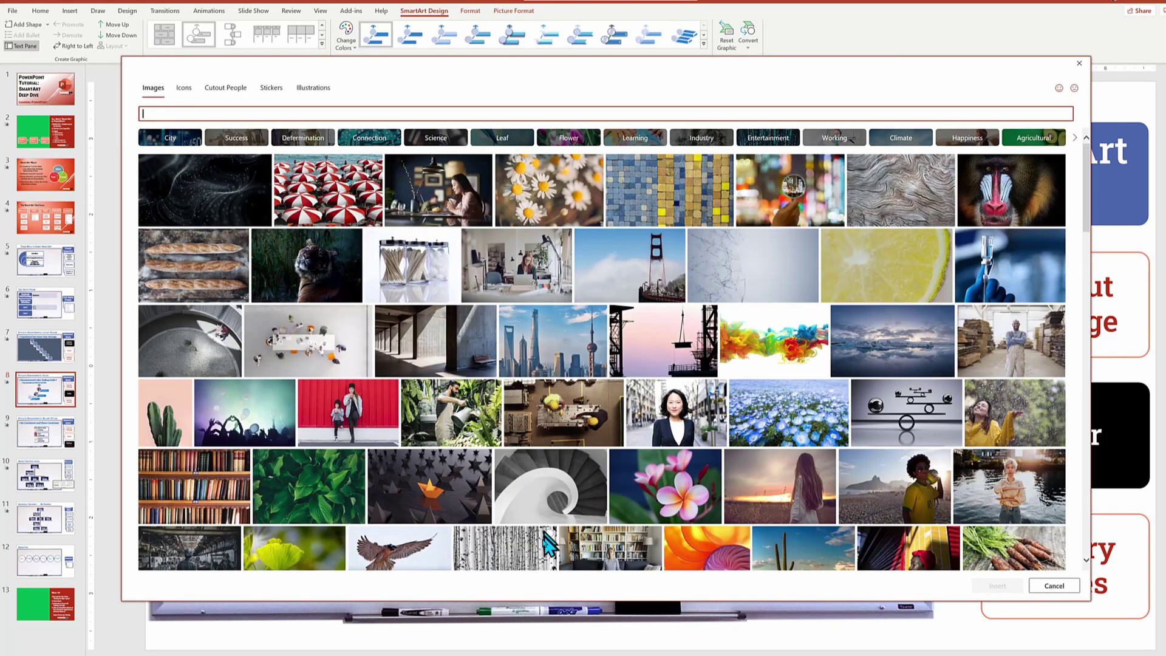
pyautogui.click(538, 558)
pyautogui.scroll(-3, 536, 562)
pyautogui.click(565, 306)
pyautogui.click(998, 586)
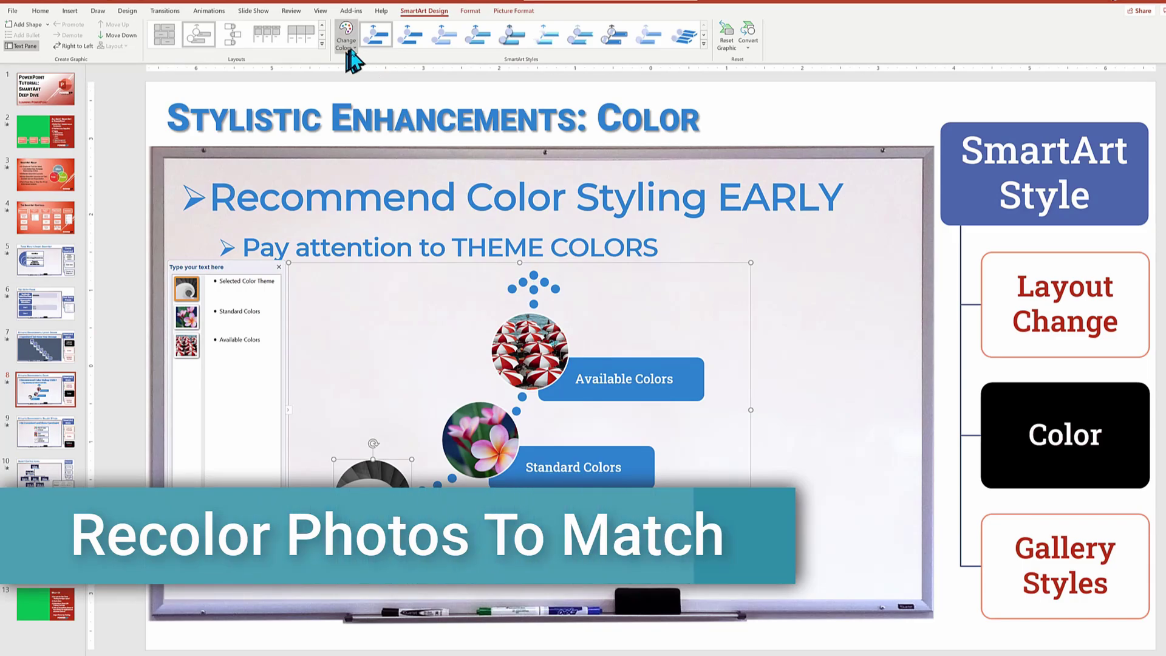
# Recolour the diagram's photos to match its colours, then apply a Colorful colour scheme
pyautogui.click(351, 53)
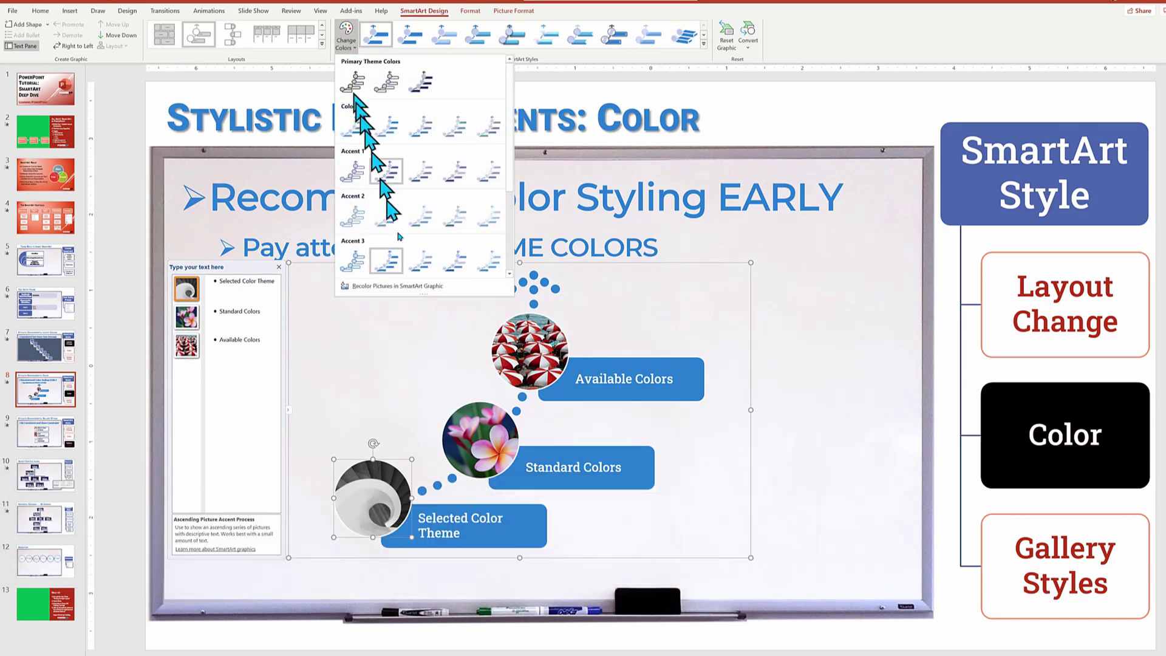
pyautogui.click(414, 294)
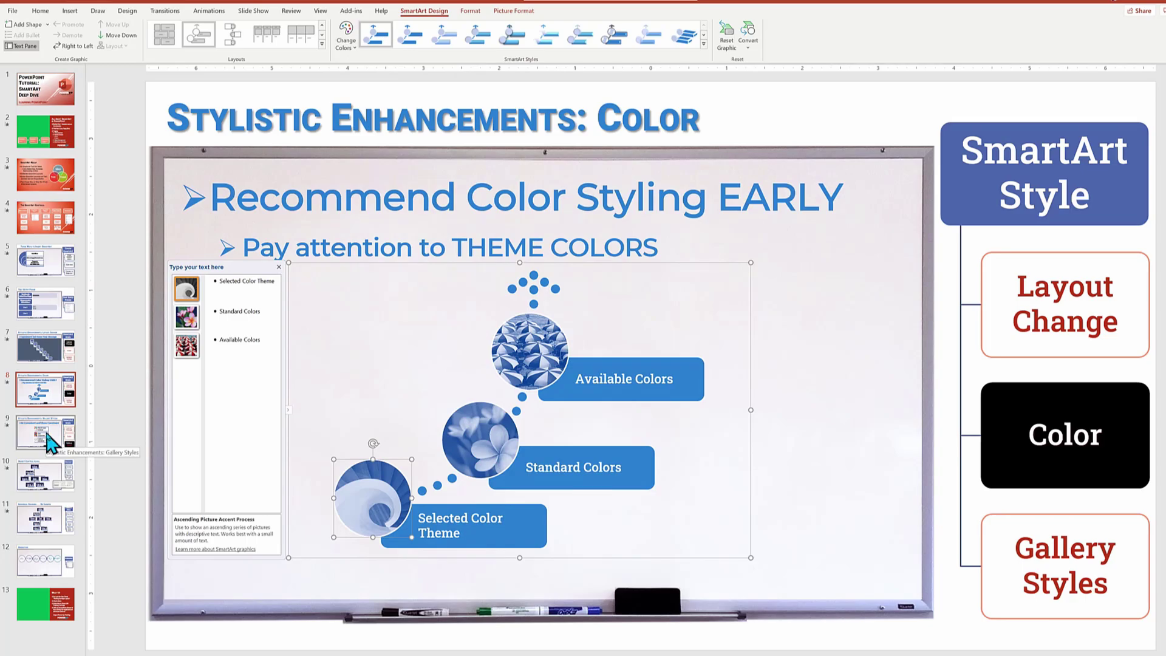
pyautogui.click(355, 53)
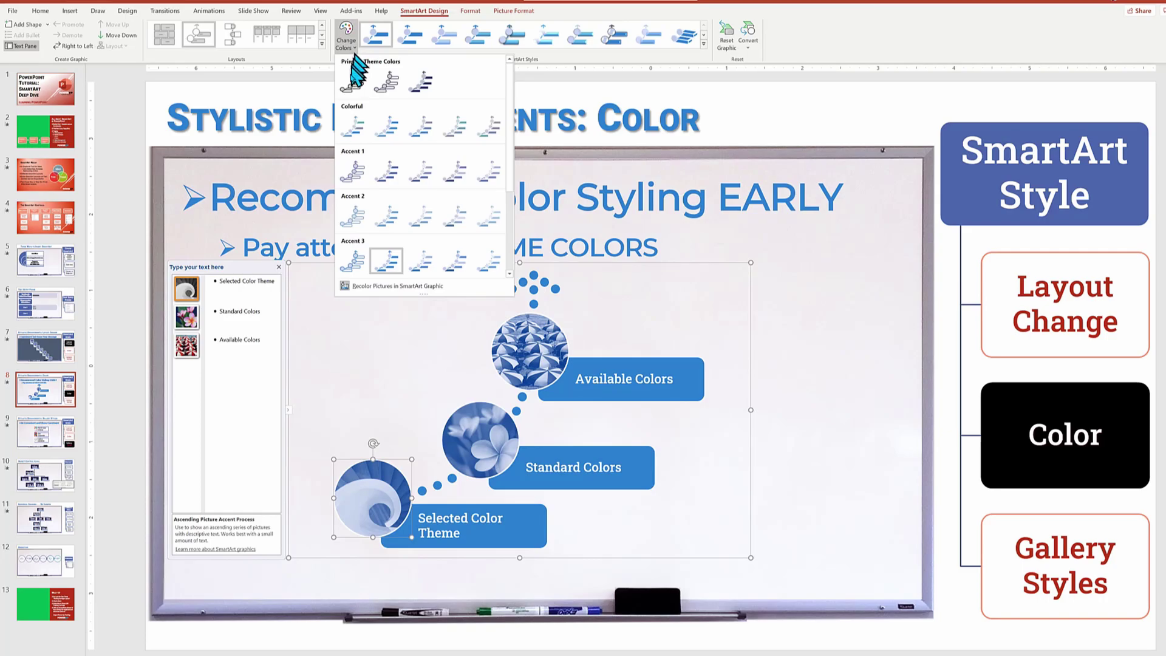
pyautogui.click(492, 132)
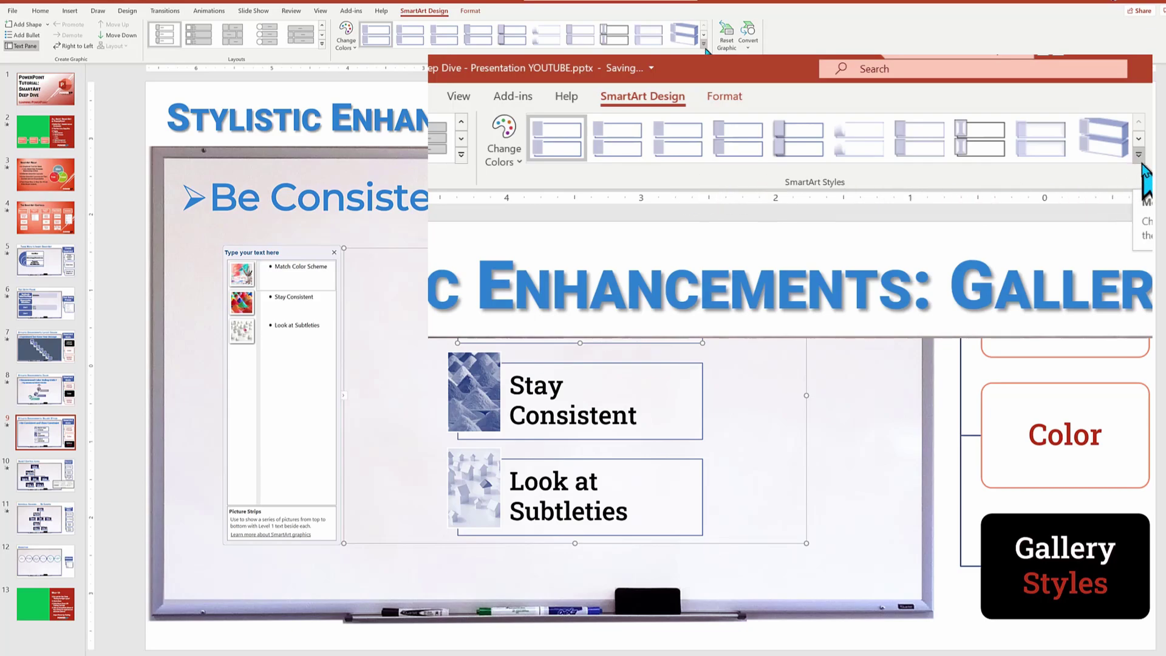
# Apply the first 3-D SmartArt style from the full styles gallery to the picture-strip diagram
pyautogui.click(704, 44)
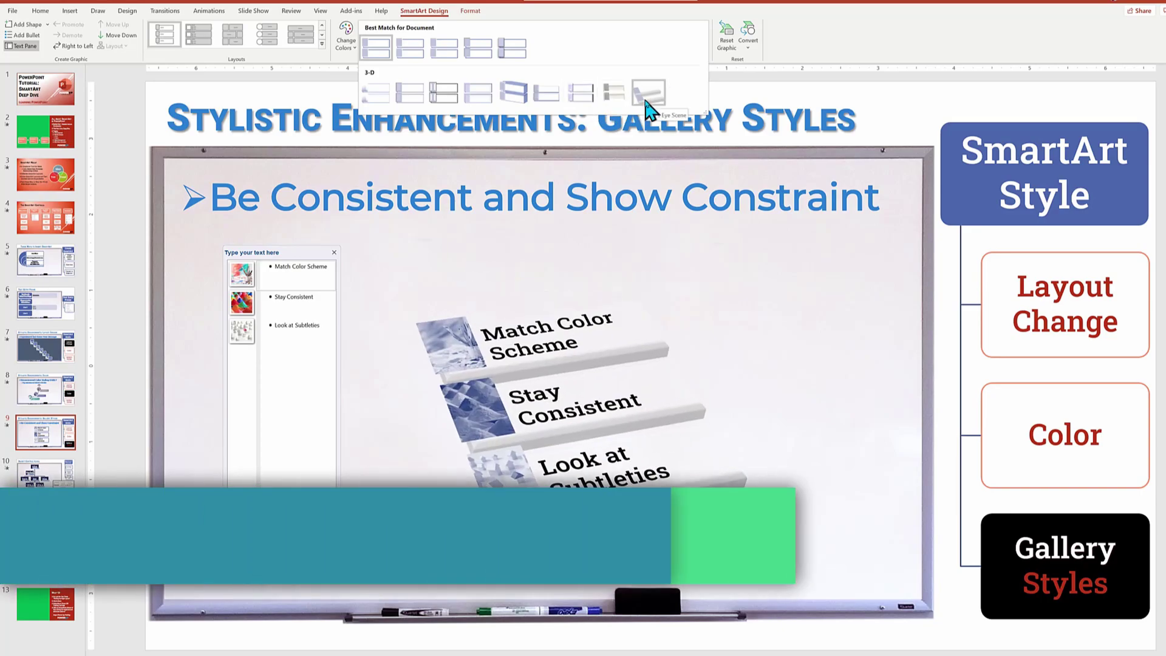
pyautogui.click(376, 103)
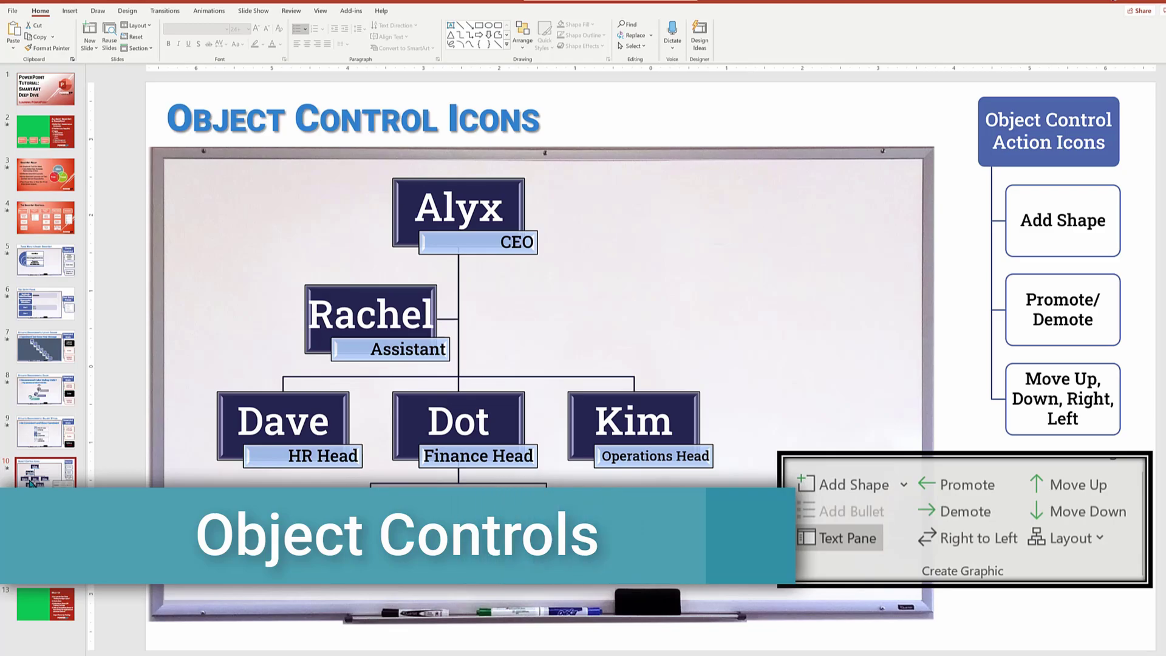
# Add blank boxes after and before Kim in the org chart
pyautogui.click(662, 406)
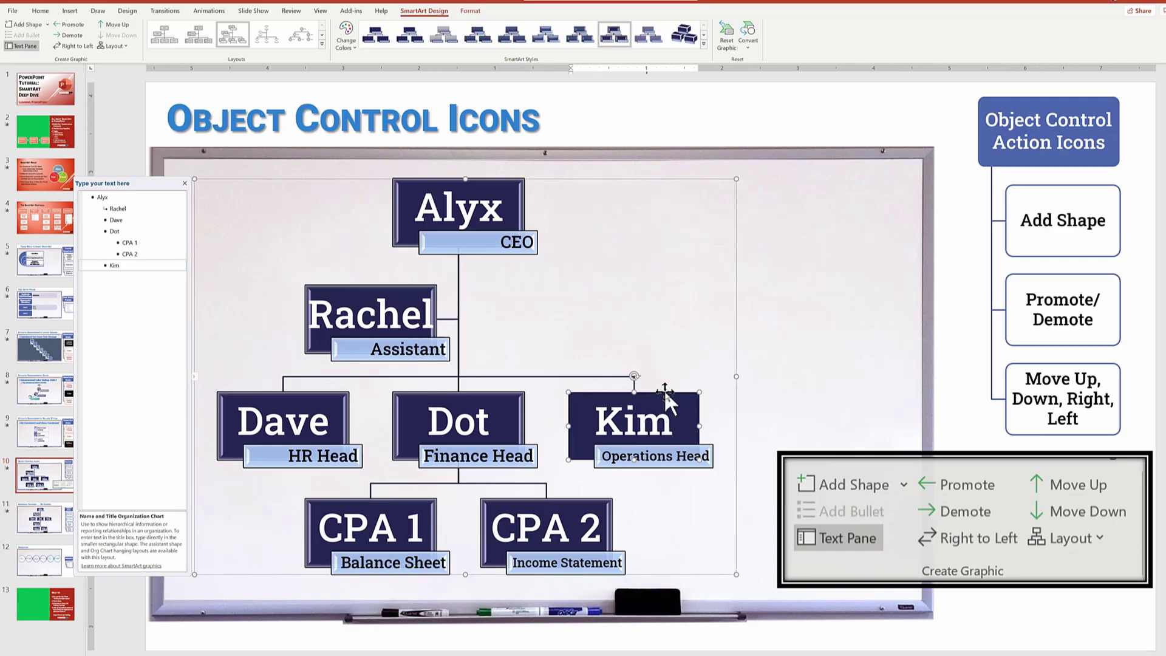
pyautogui.click(664, 389)
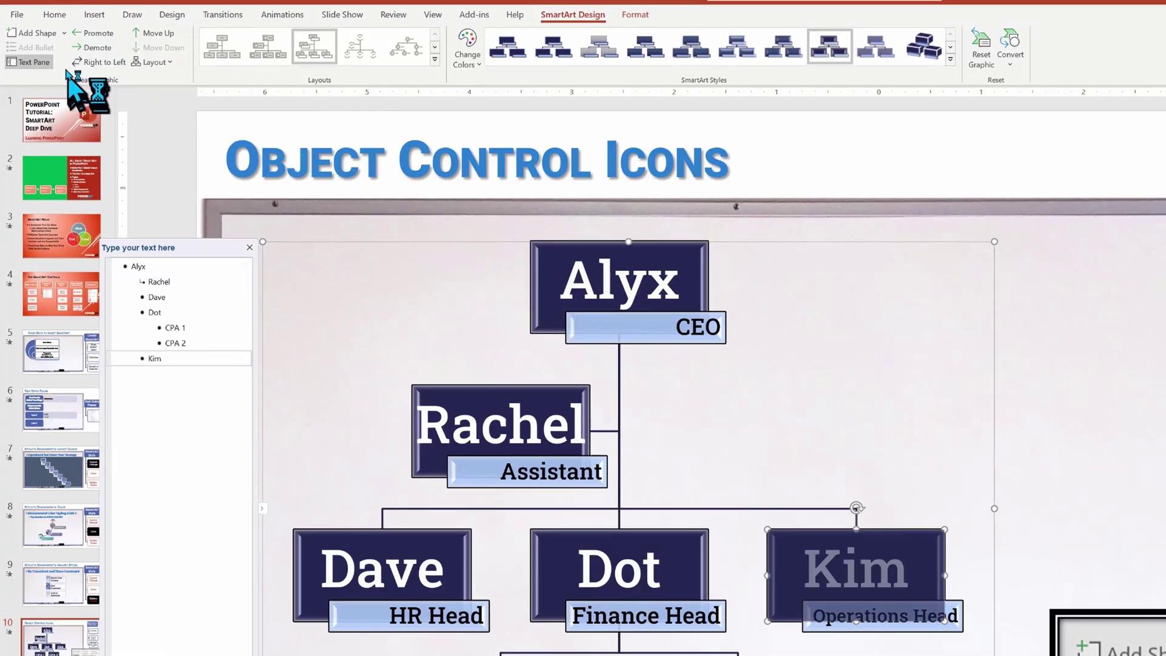
pyautogui.click(63, 34)
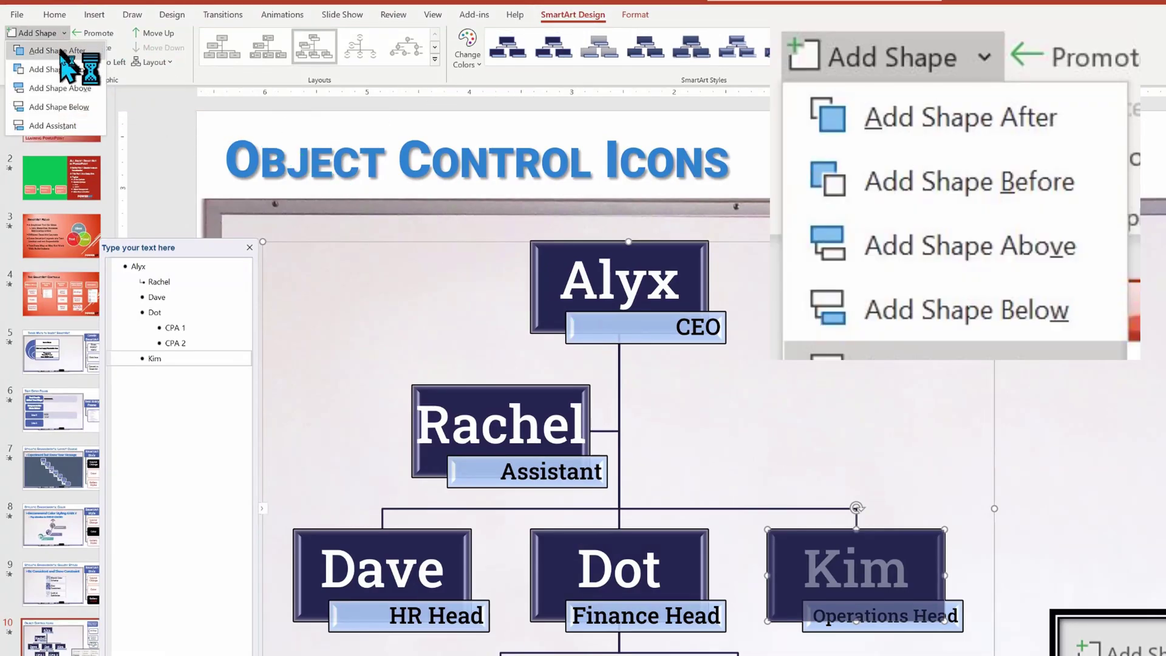
pyautogui.click(60, 51)
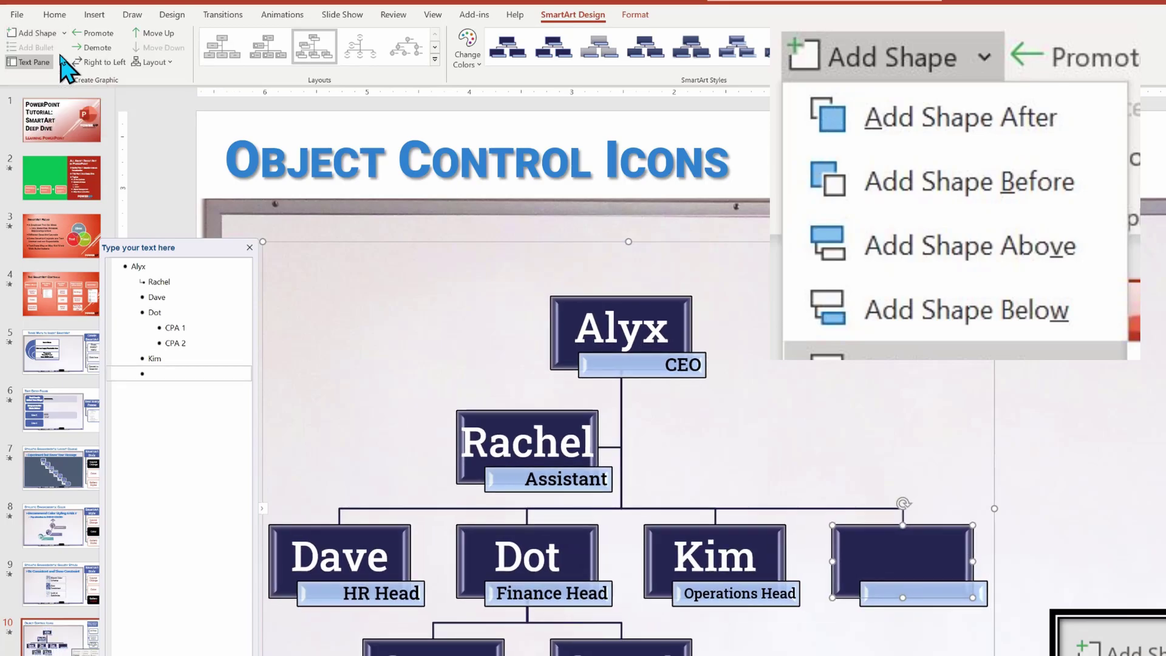
pyautogui.click(753, 530)
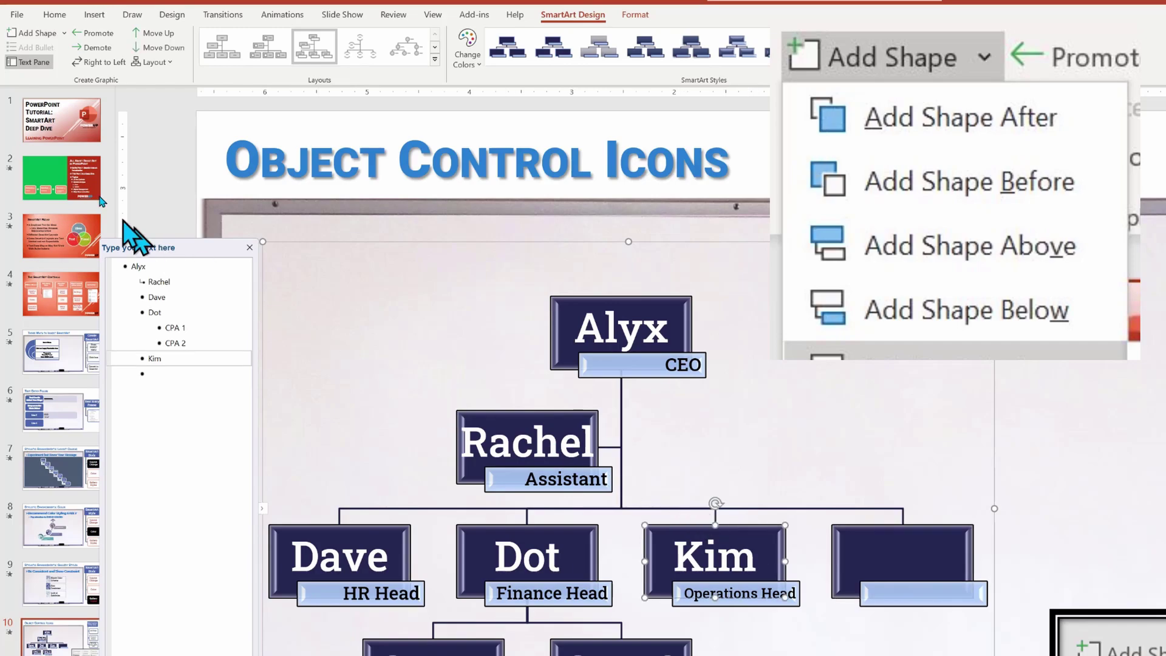
pyautogui.click(64, 33)
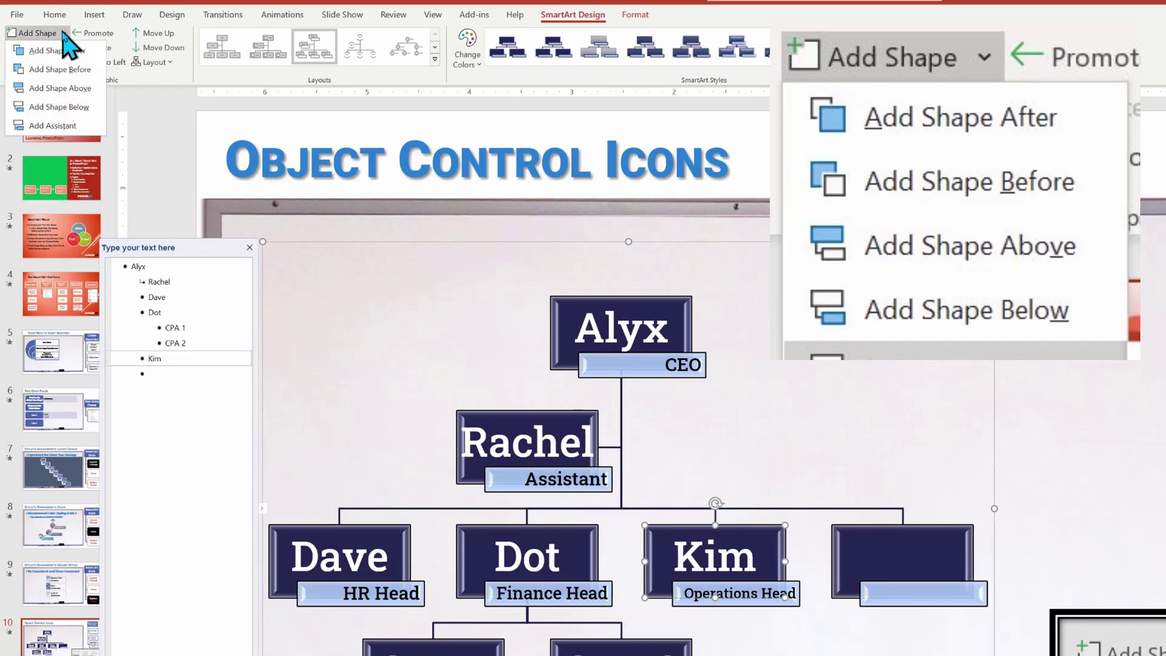
pyautogui.click(59, 69)
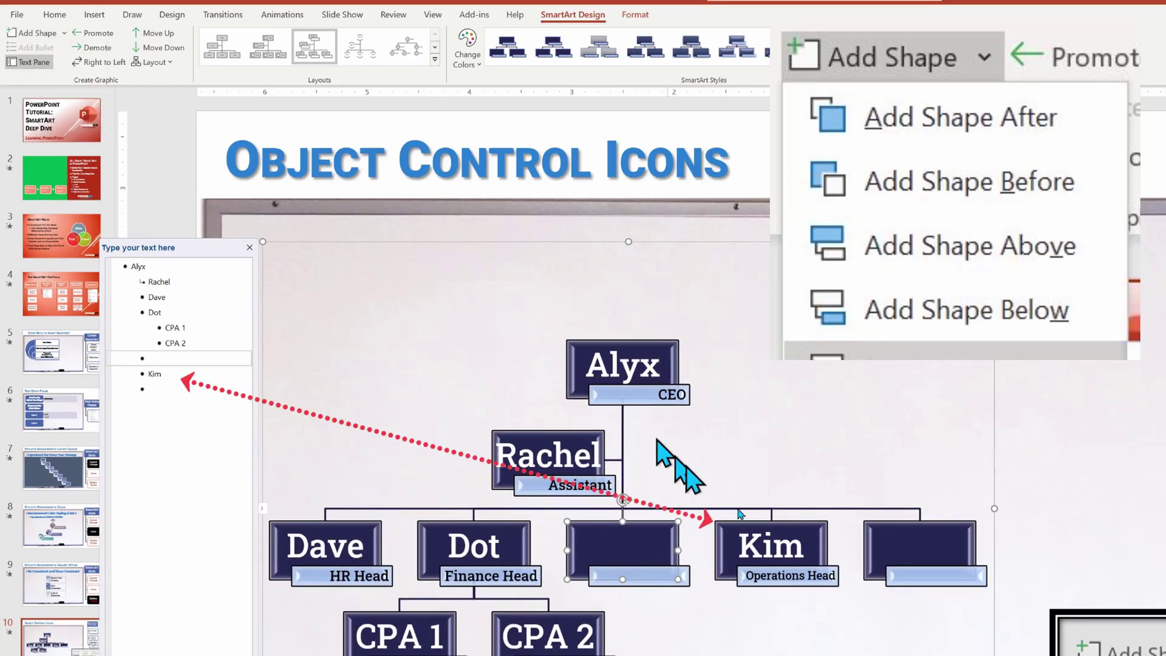
pyautogui.press('Escape')
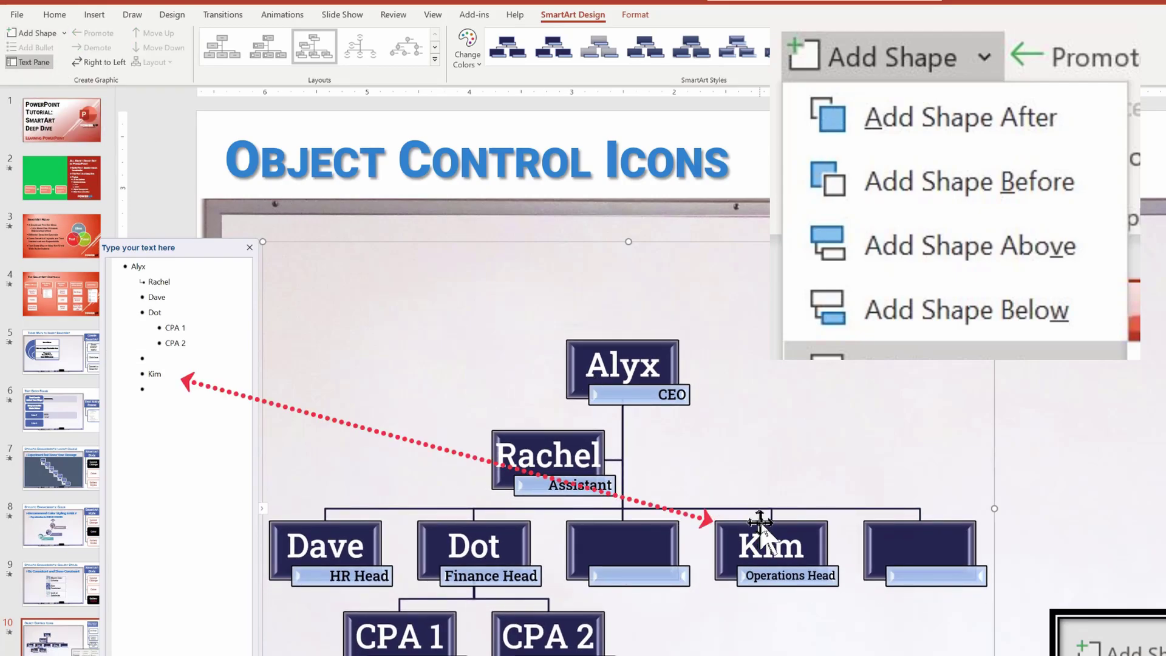
# Add a box below Kim and undo it, then add boxes above Kim and at her level
pyautogui.click(761, 523)
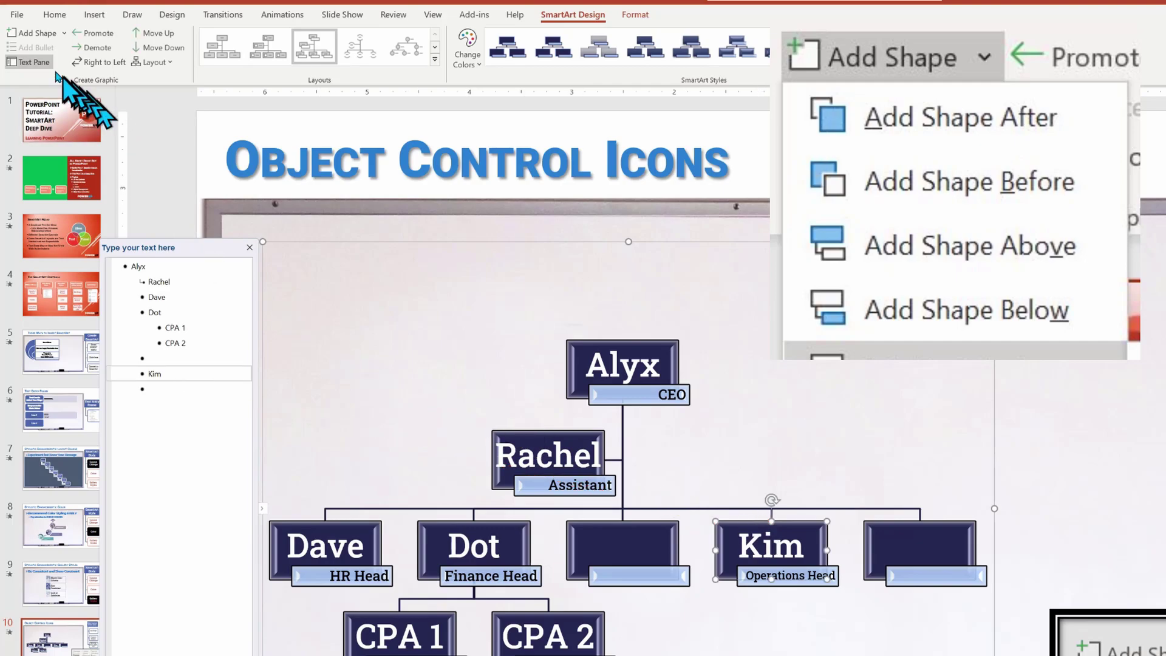
pyautogui.click(60, 41)
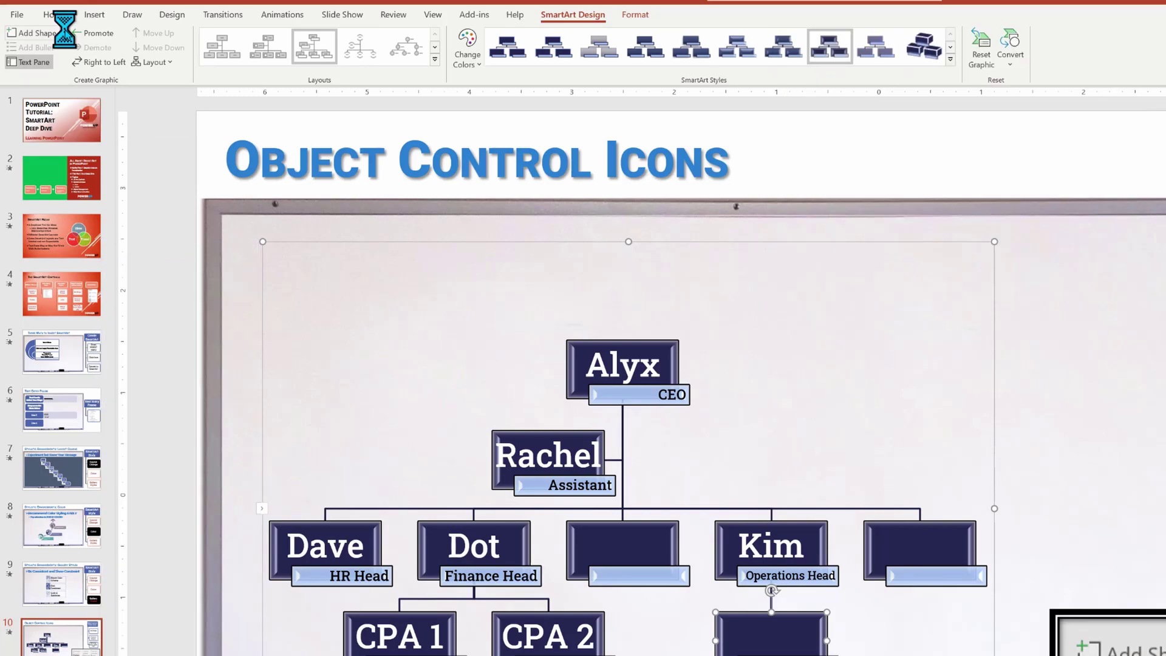
pyautogui.hotkey('ctrl', 'z')
pyautogui.click(65, 32)
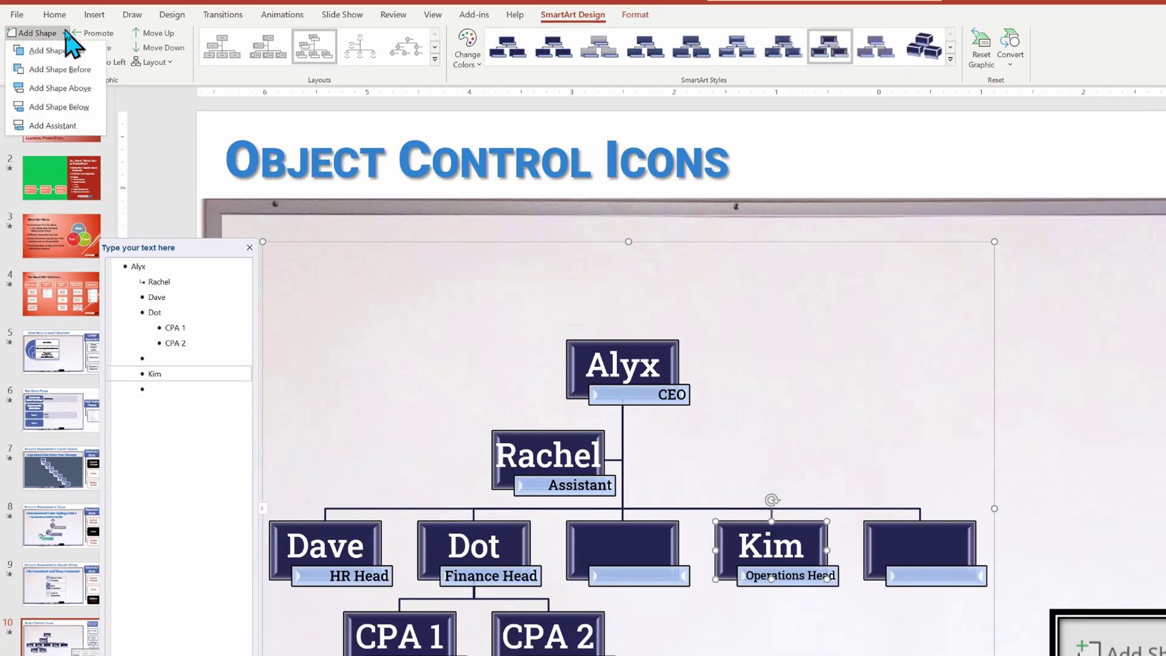
pyautogui.click(60, 89)
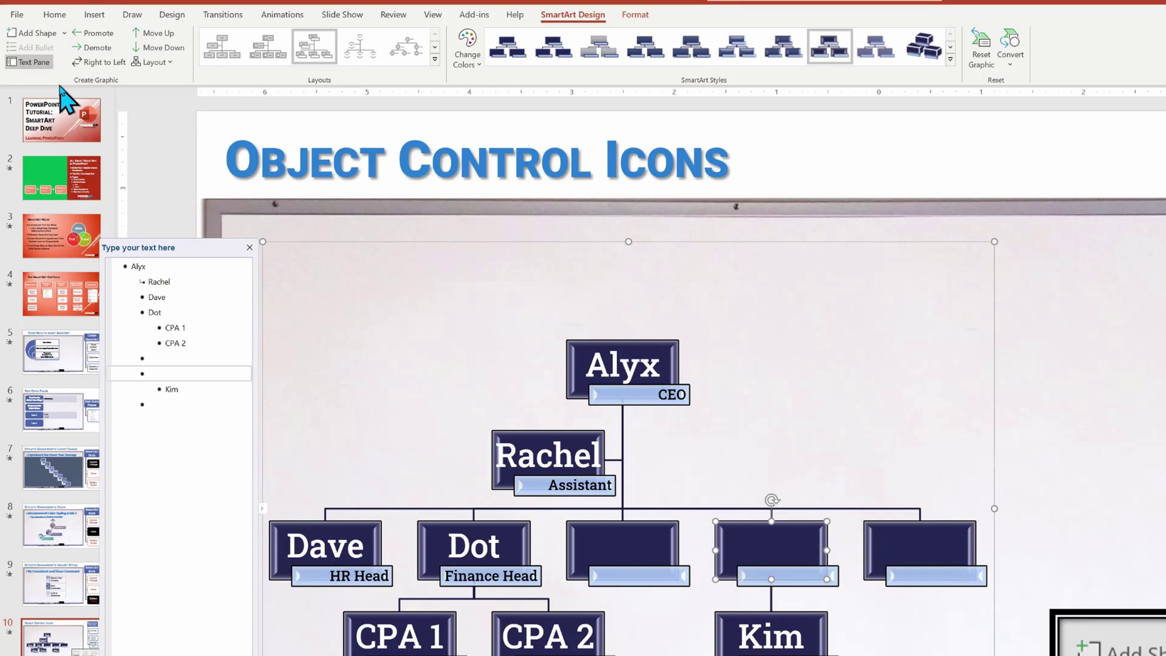
pyautogui.click(62, 34)
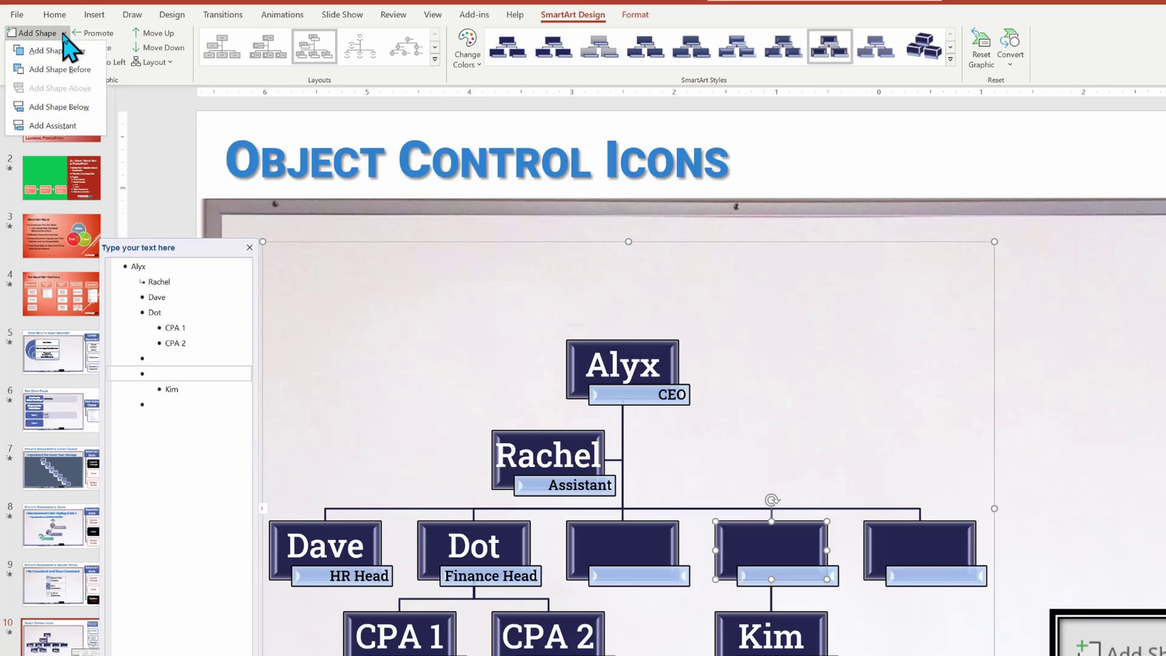
pyautogui.click(87, 107)
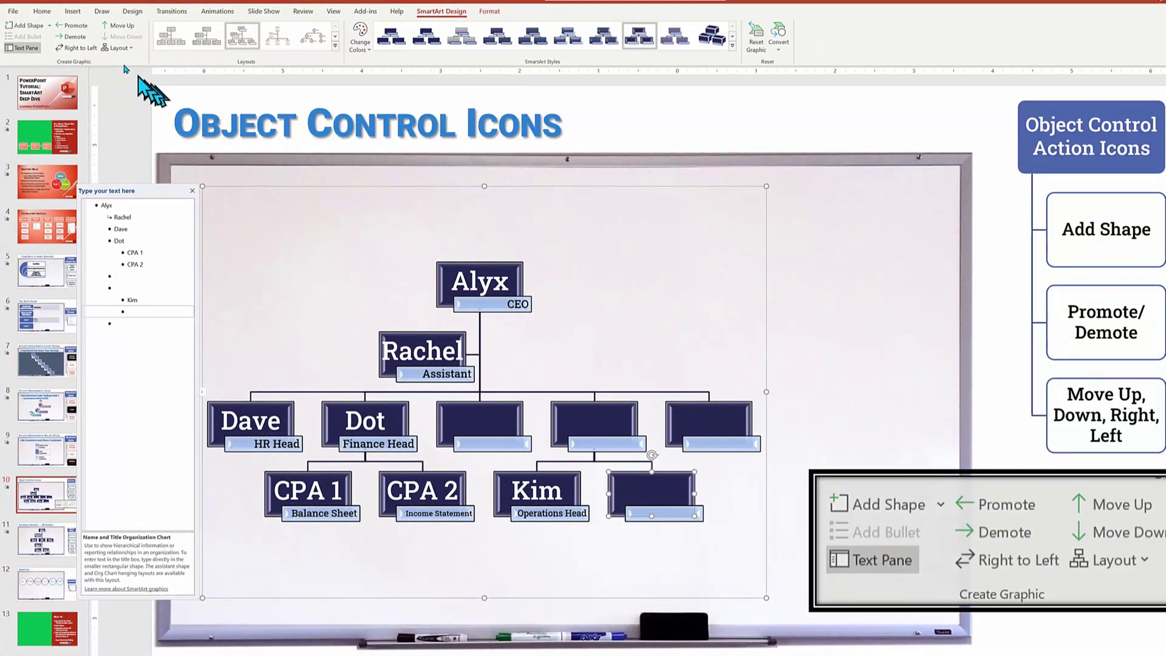
# Undo the last four shape additions so Kim sits beside Dave and Dot again
pyautogui.click(88, 3)
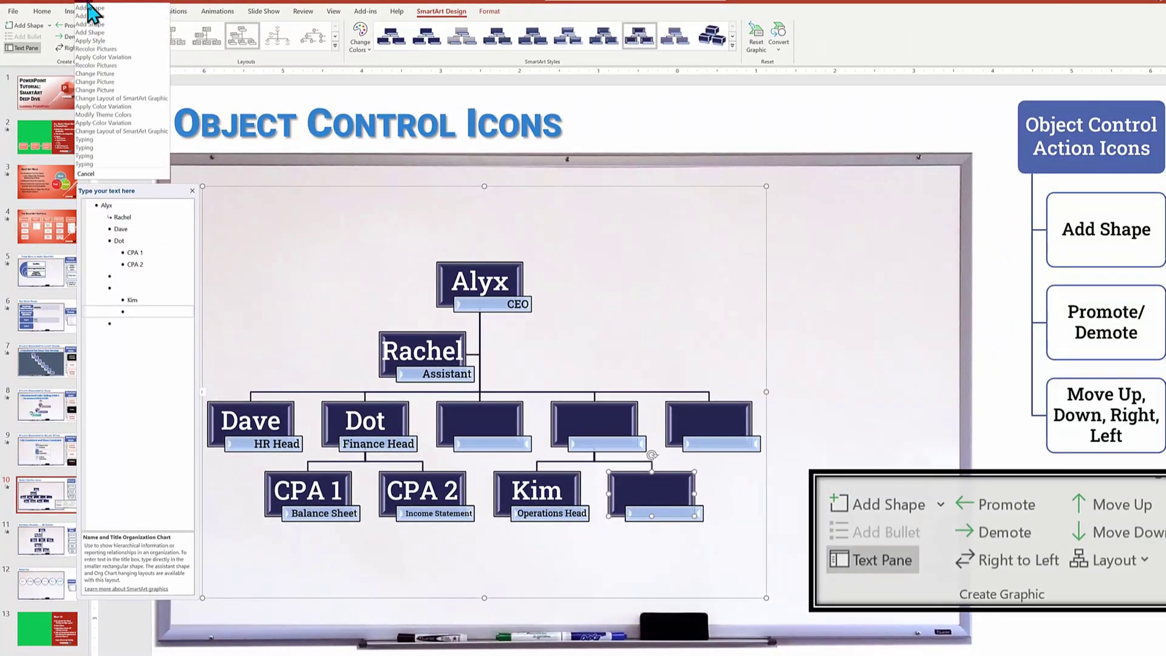
pyautogui.click(129, 34)
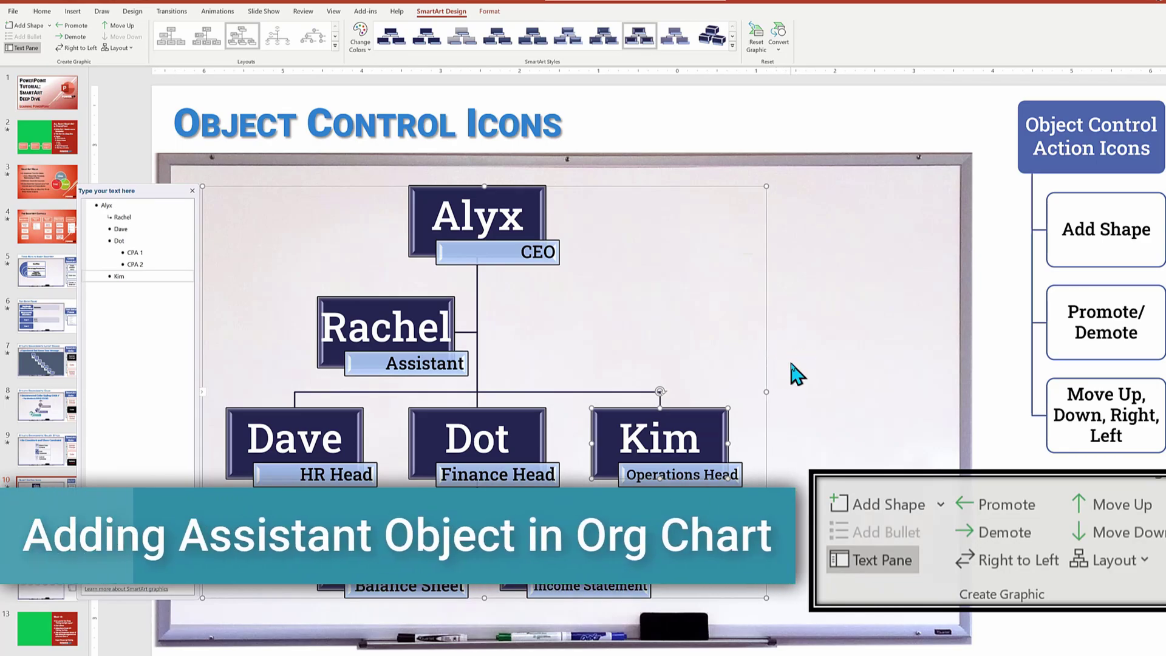
# Add an assistant box under Dot named Harry and edit its subtitle to Assistant
pyautogui.click(523, 408)
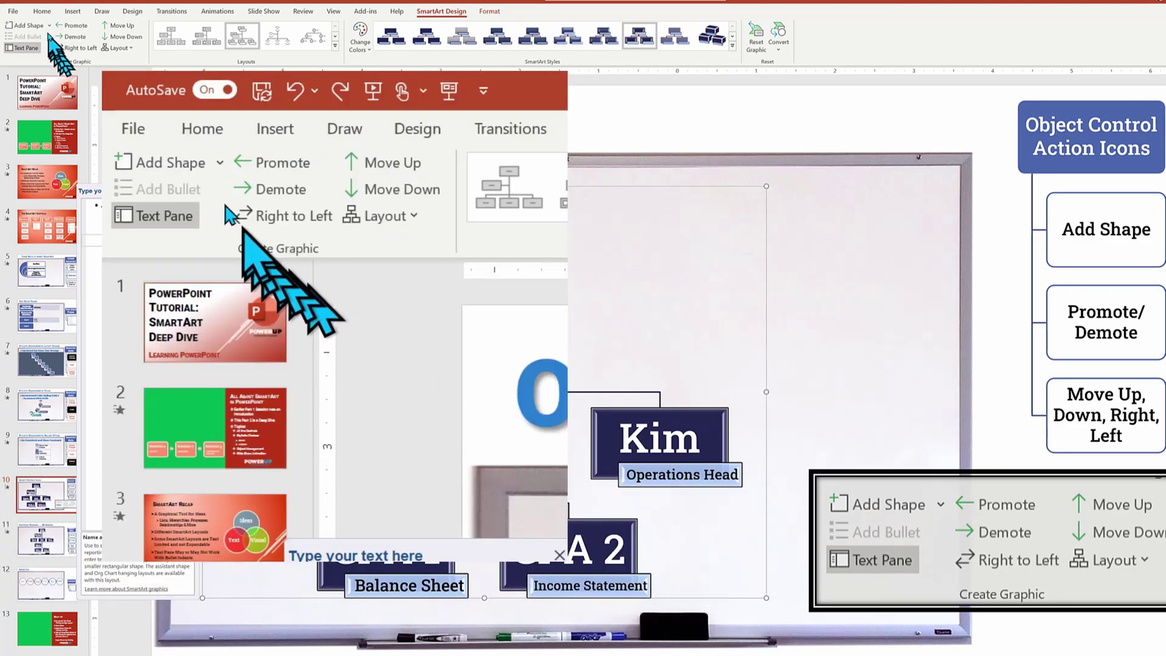
pyautogui.click(49, 27)
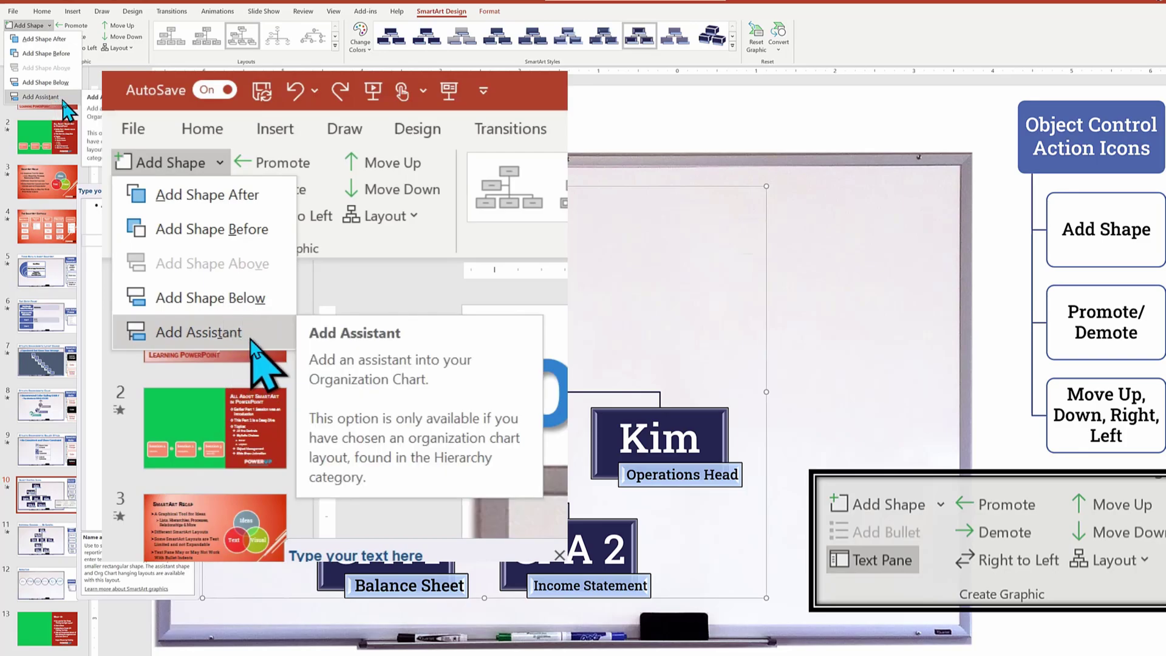
pyautogui.click(62, 102)
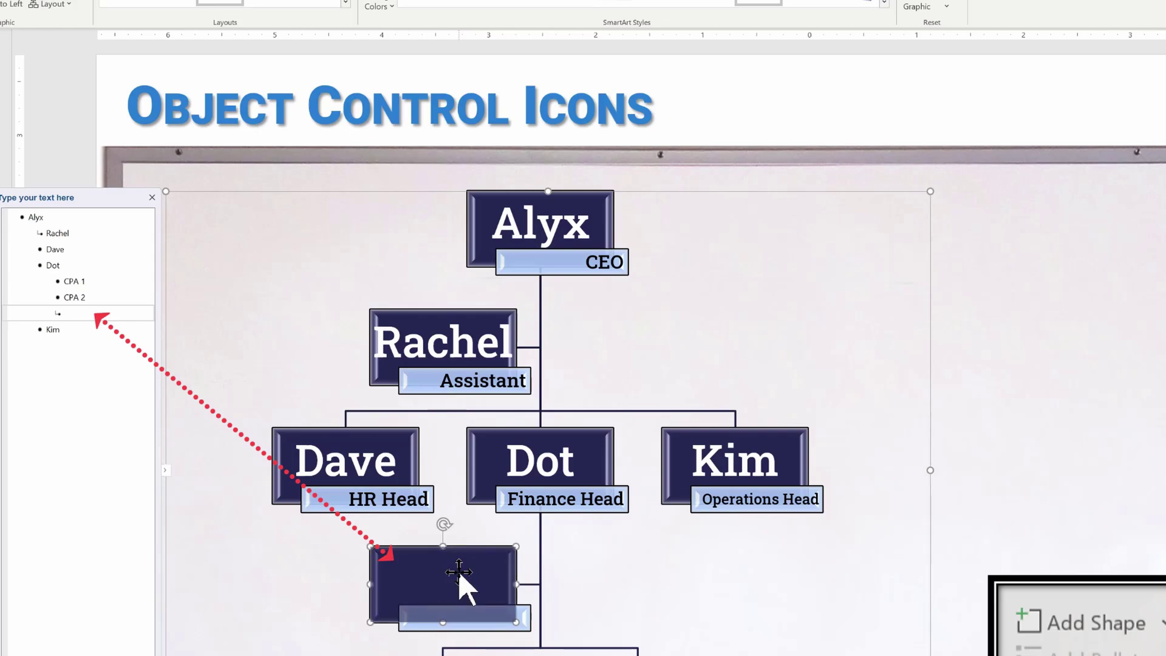
pyautogui.write('Harry')
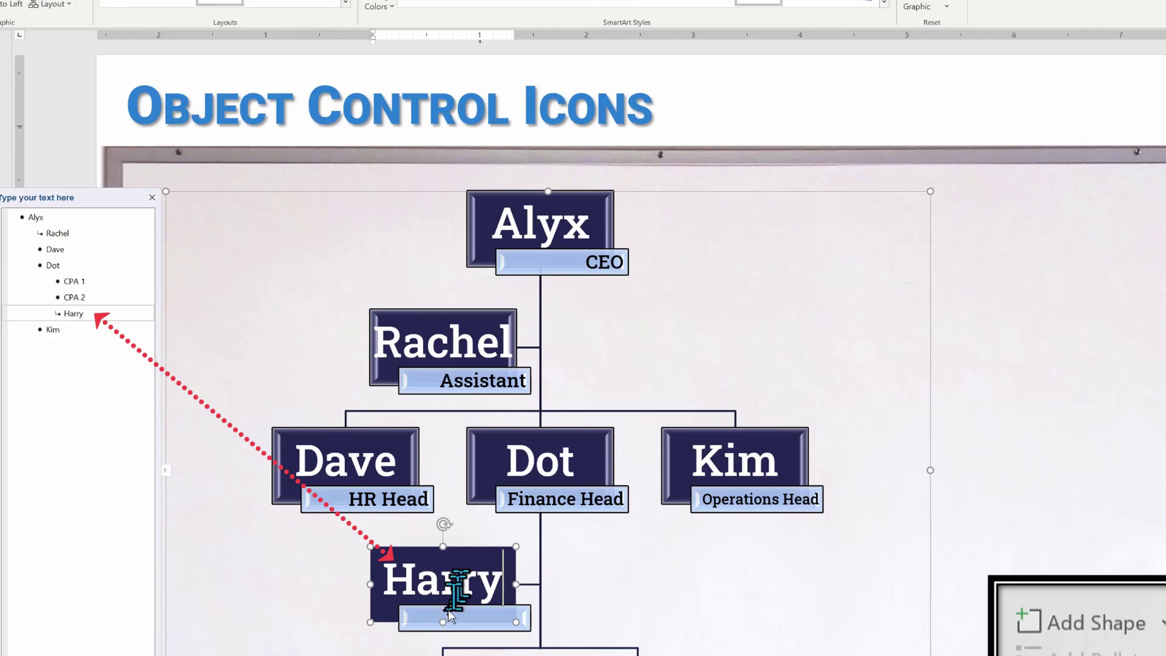
pyautogui.click(443, 616)
pyautogui.write('Ass')
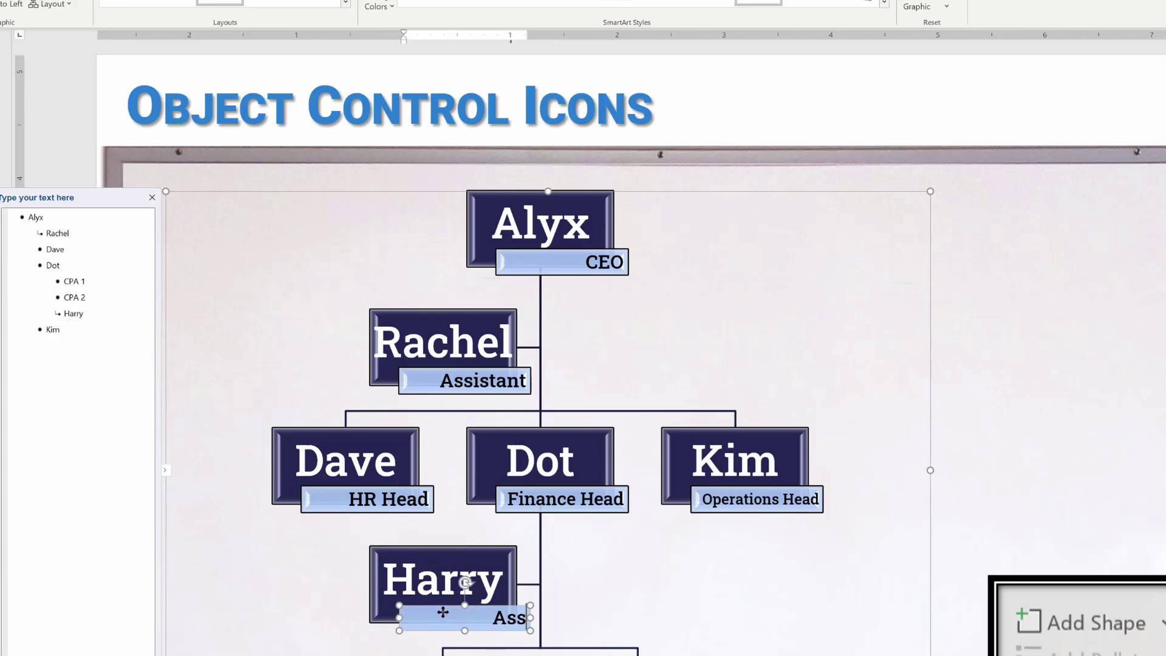
pyautogui.write('istanbt')
pyautogui.press('BackSpace')
pyautogui.press('BackSpace')
pyautogui.write('t')
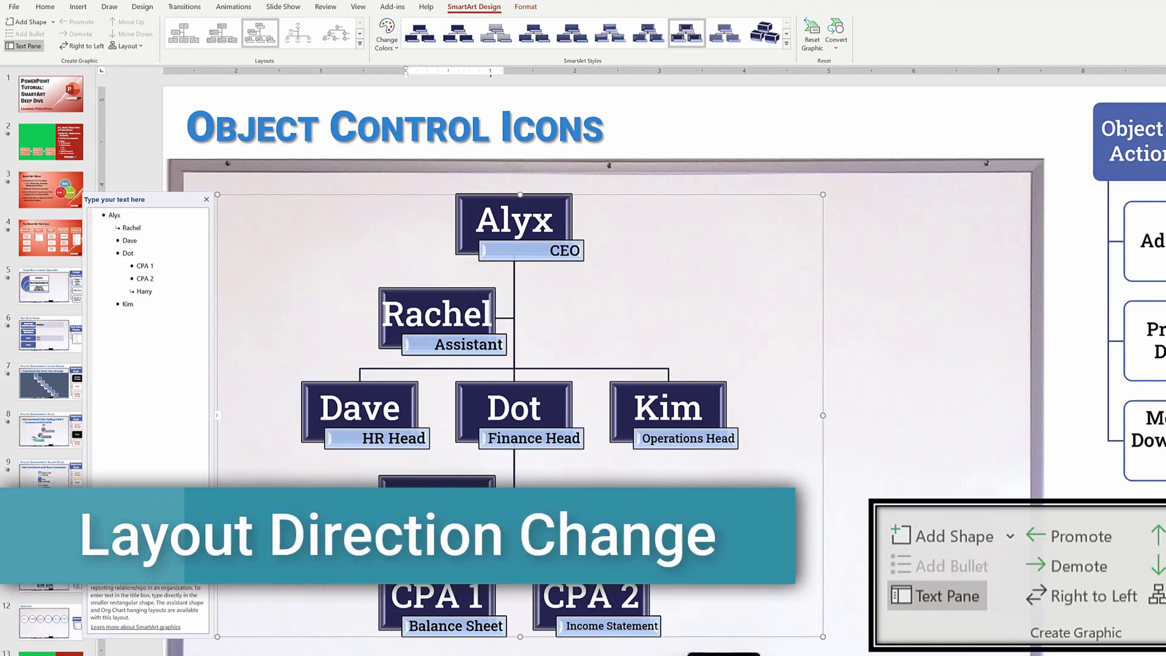
# Mirror the org chart right to left and back, then try the Circle Picture Hierarchy layout
pyautogui.press('Escape')
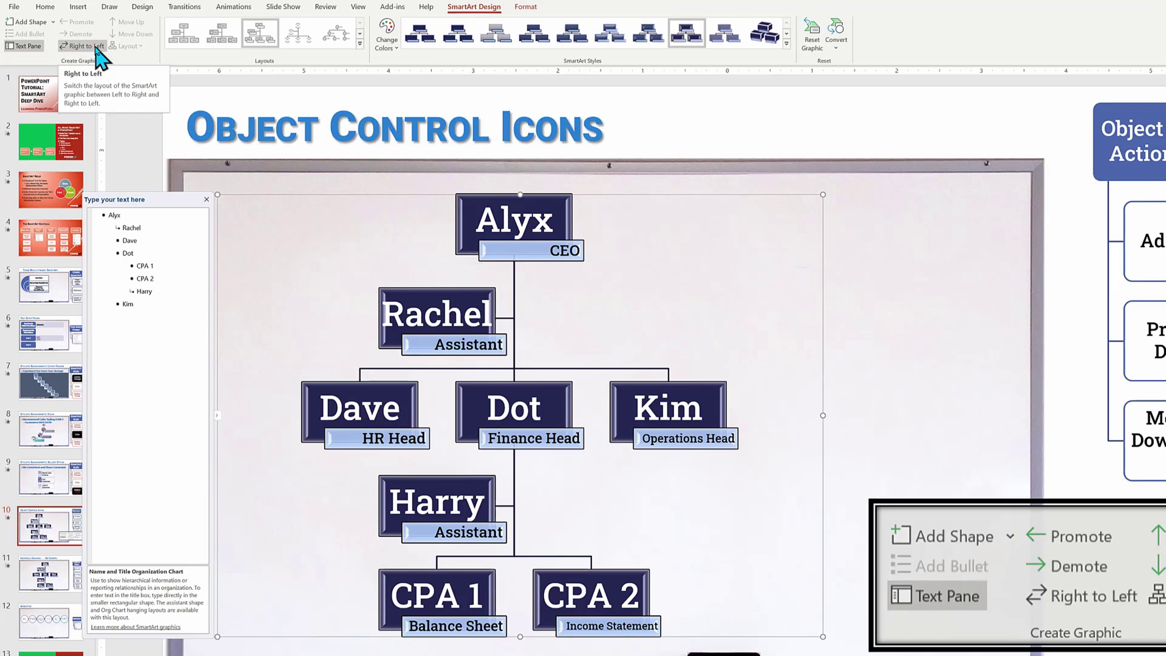
pyautogui.click(94, 51)
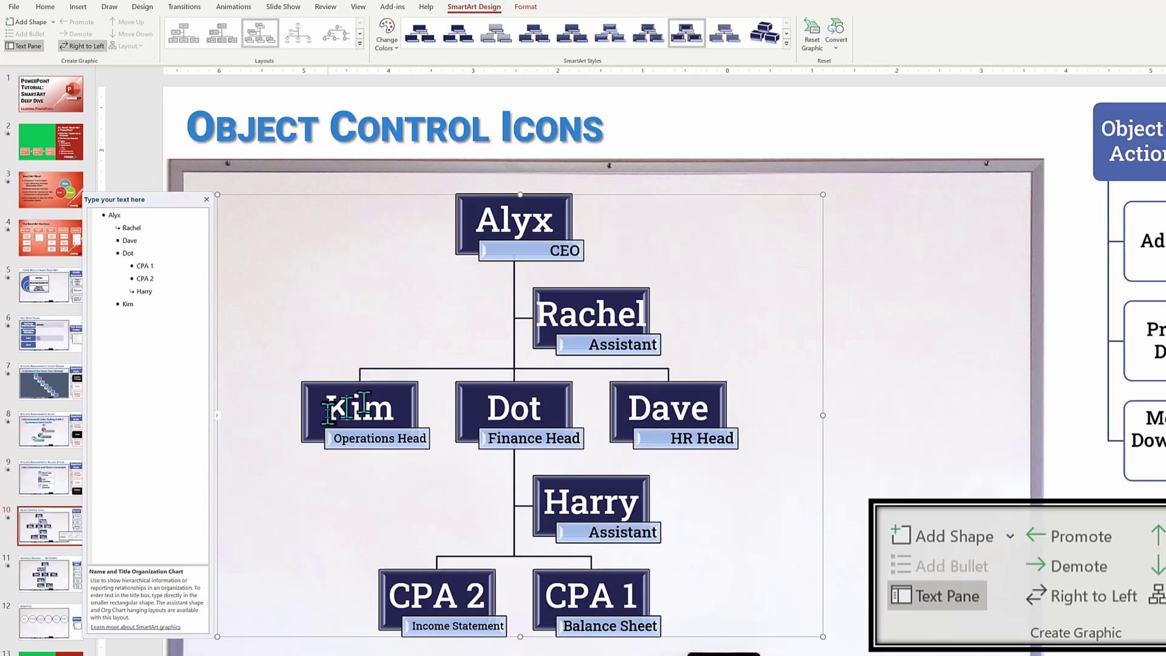
pyautogui.click(77, 48)
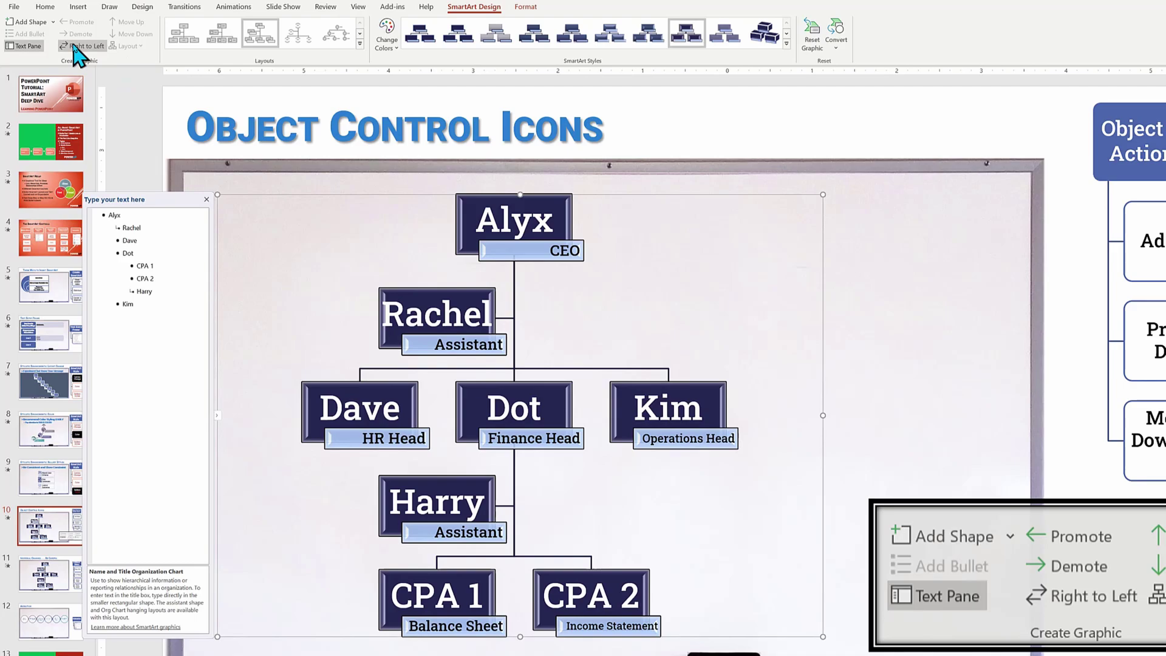
pyautogui.click(355, 45)
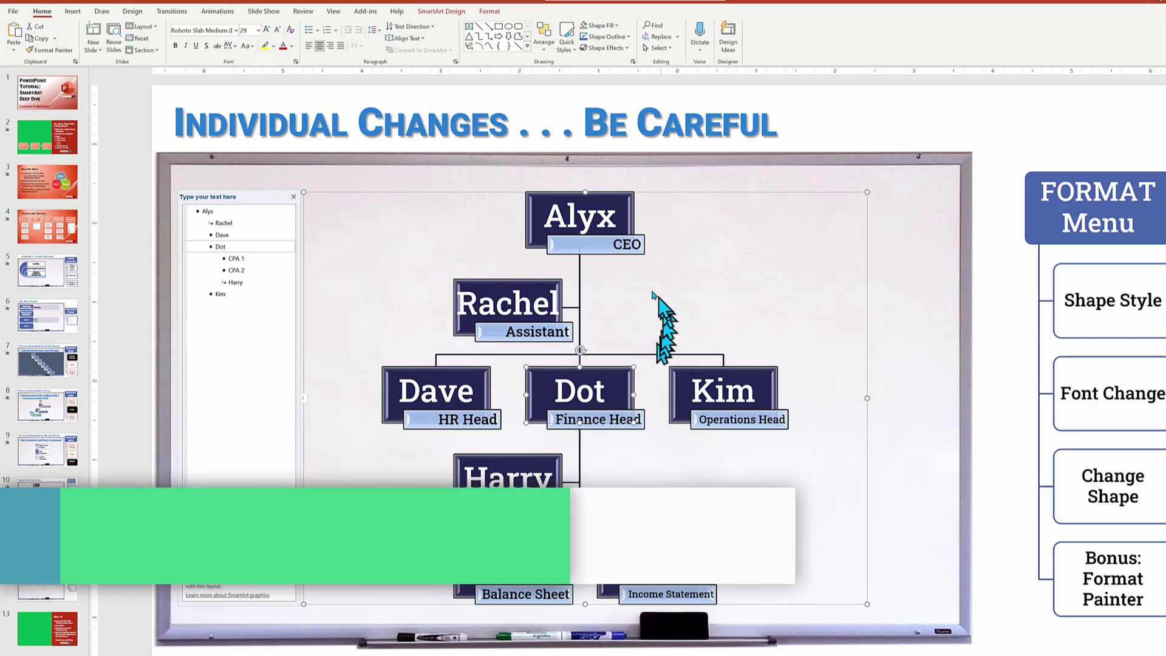
# Shrink the Dot box three steps smaller from the Format options
pyautogui.click(439, 11)
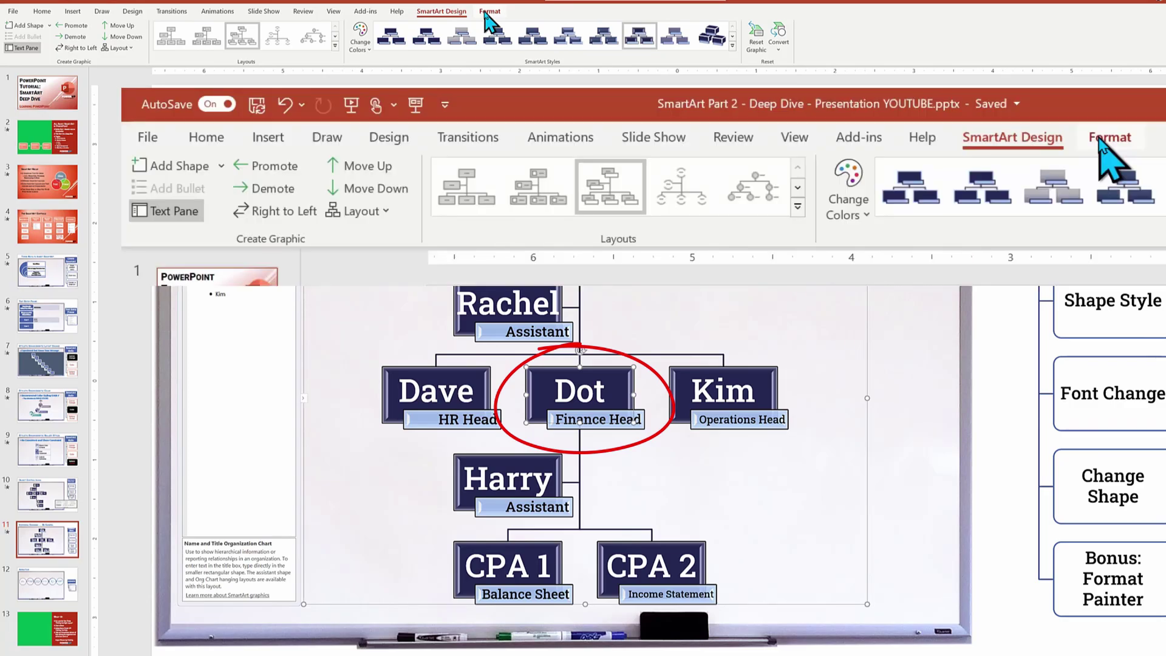
pyautogui.click(487, 12)
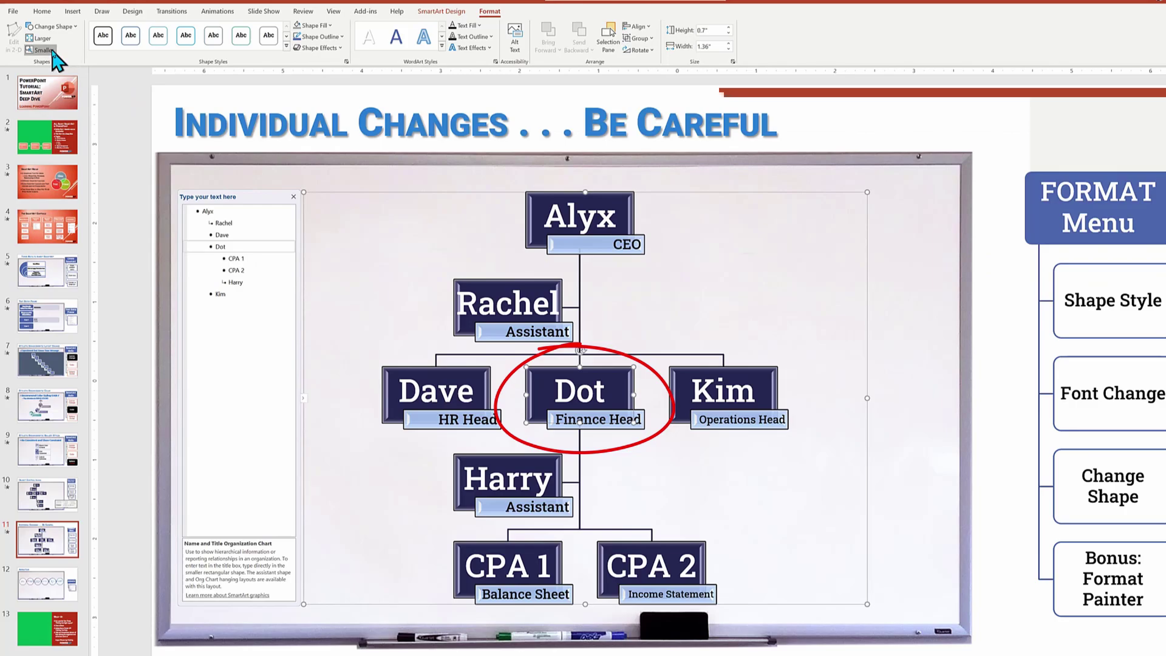
pyautogui.click(43, 49)
pyautogui.click(51, 52)
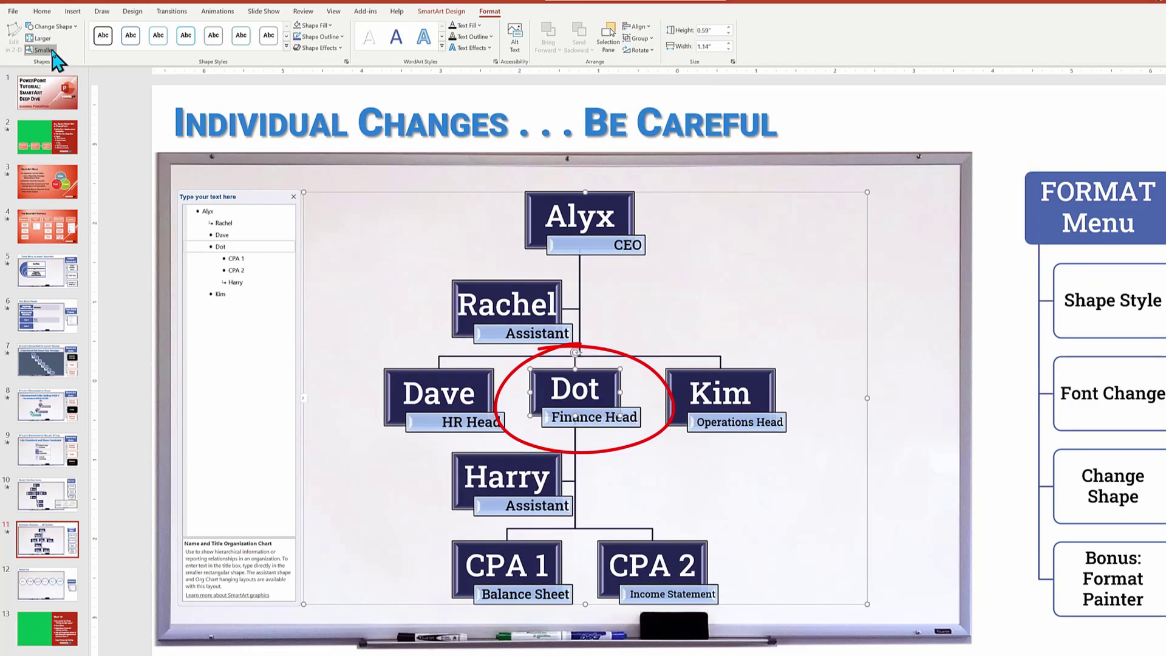
pyautogui.click(53, 53)
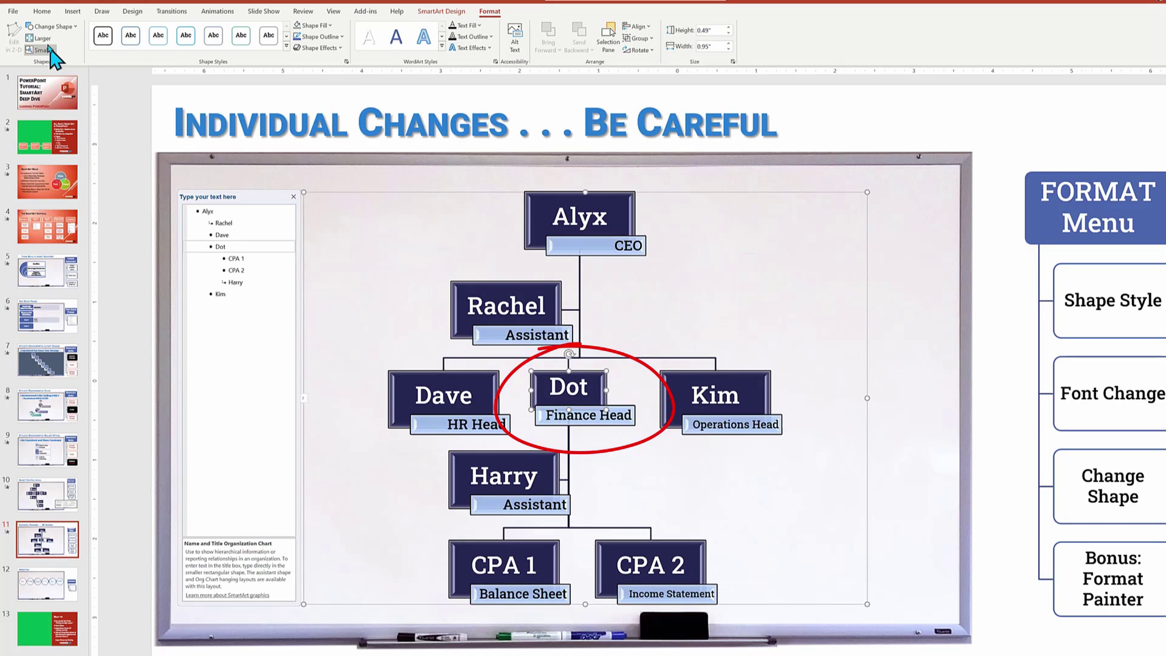
# Enlarge the Dot box three steps back to full size
pyautogui.click(43, 40)
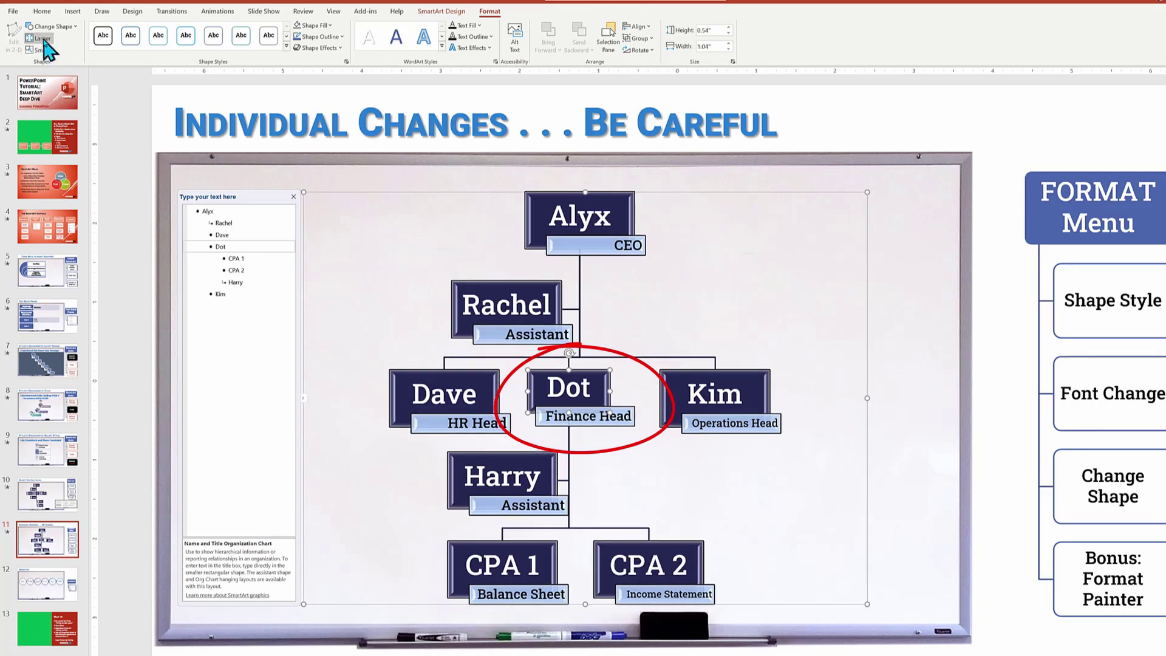
pyautogui.click(42, 40)
pyautogui.click(44, 40)
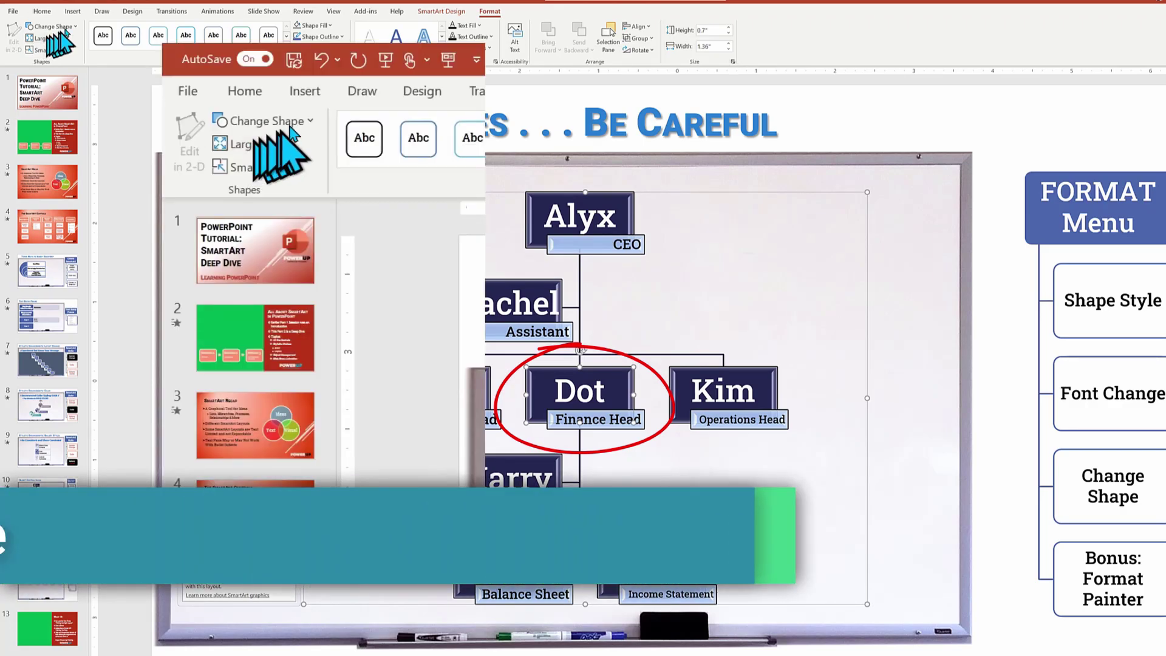
# Change Dot's box to a snipped-corner rectangle filled with a bright blue shape style
pyautogui.click(79, 27)
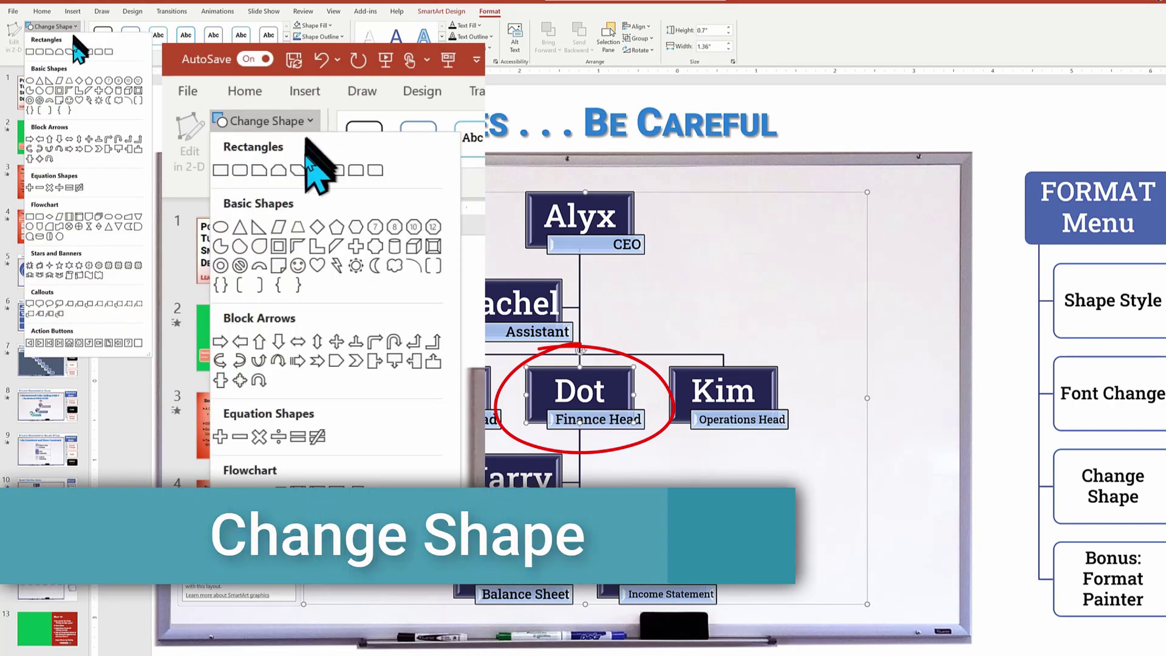
pyautogui.click(70, 52)
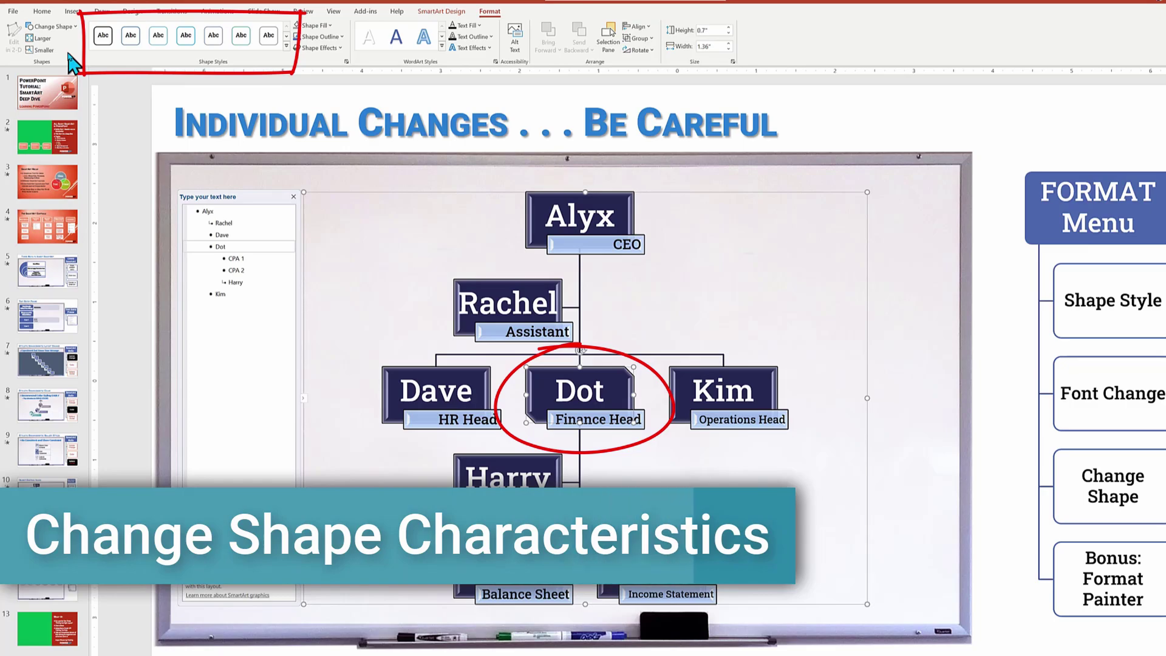
pyautogui.click(127, 41)
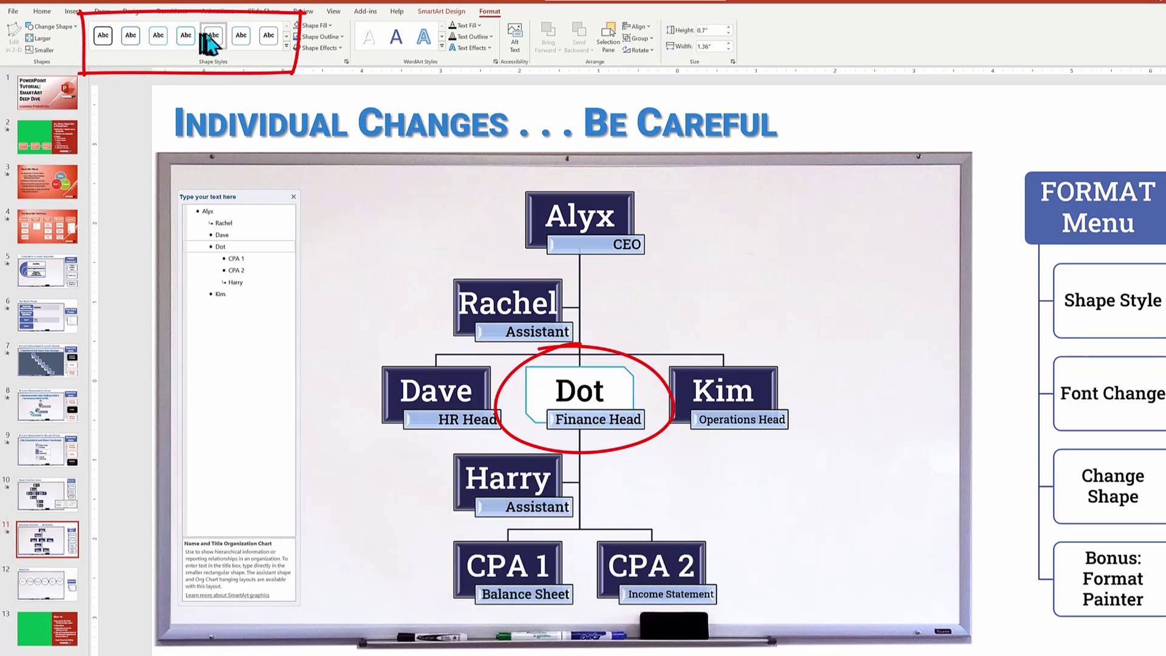
pyautogui.click(286, 49)
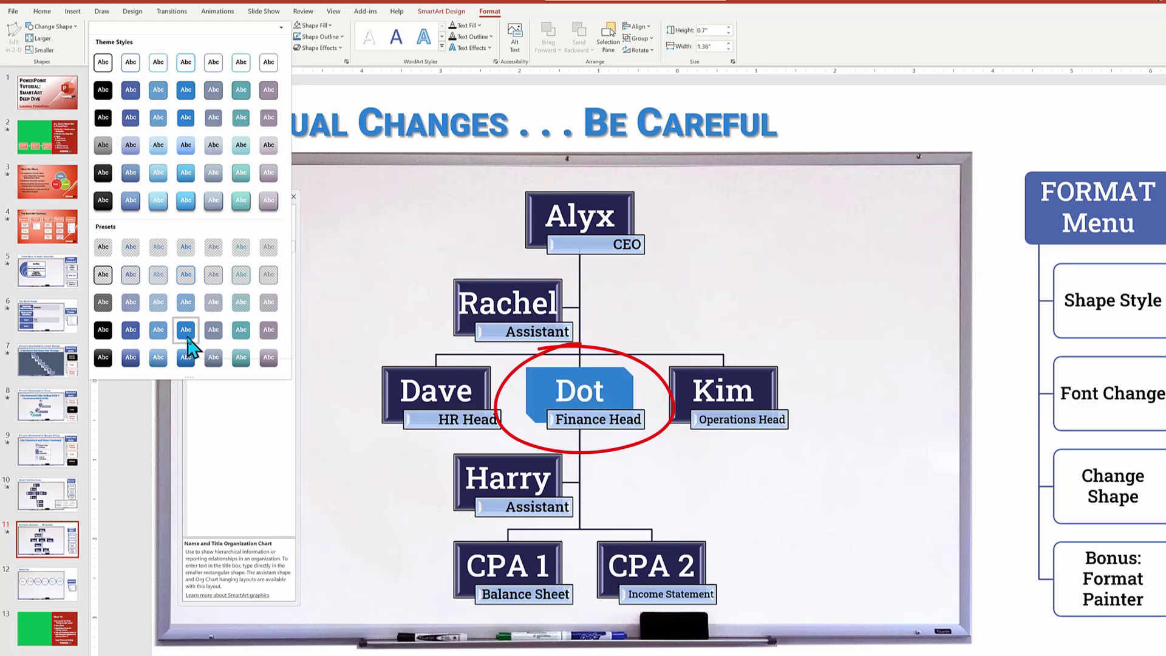
pyautogui.click(186, 333)
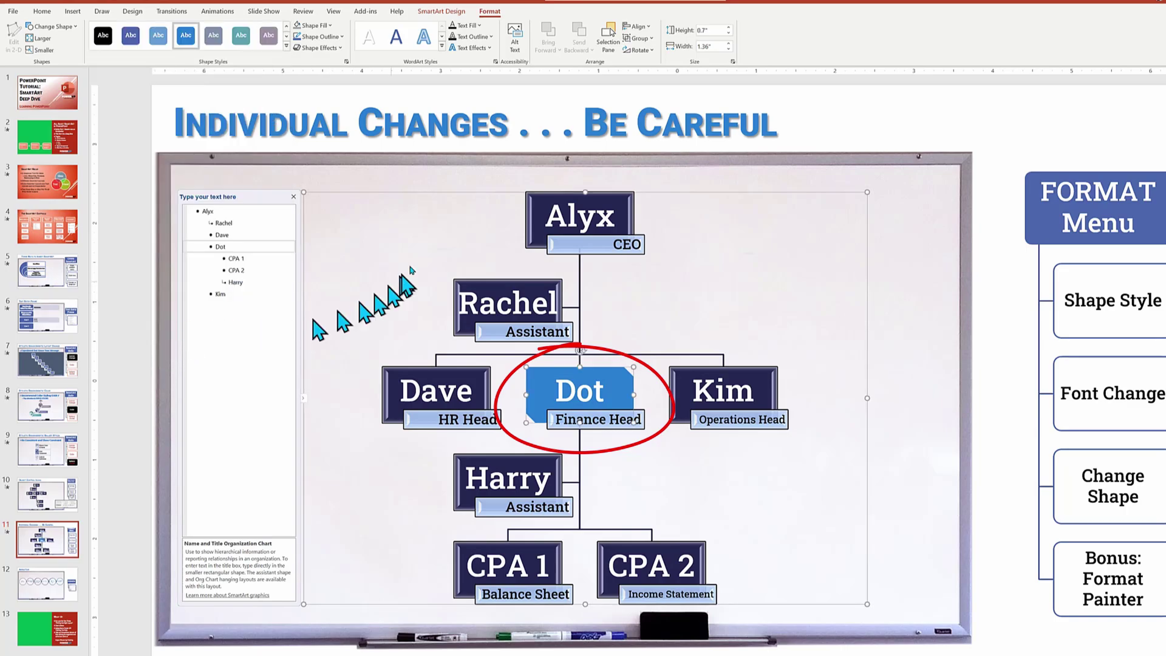
# Give Dot's name a blue fill-and-outline WordArt text style
pyautogui.click(441, 47)
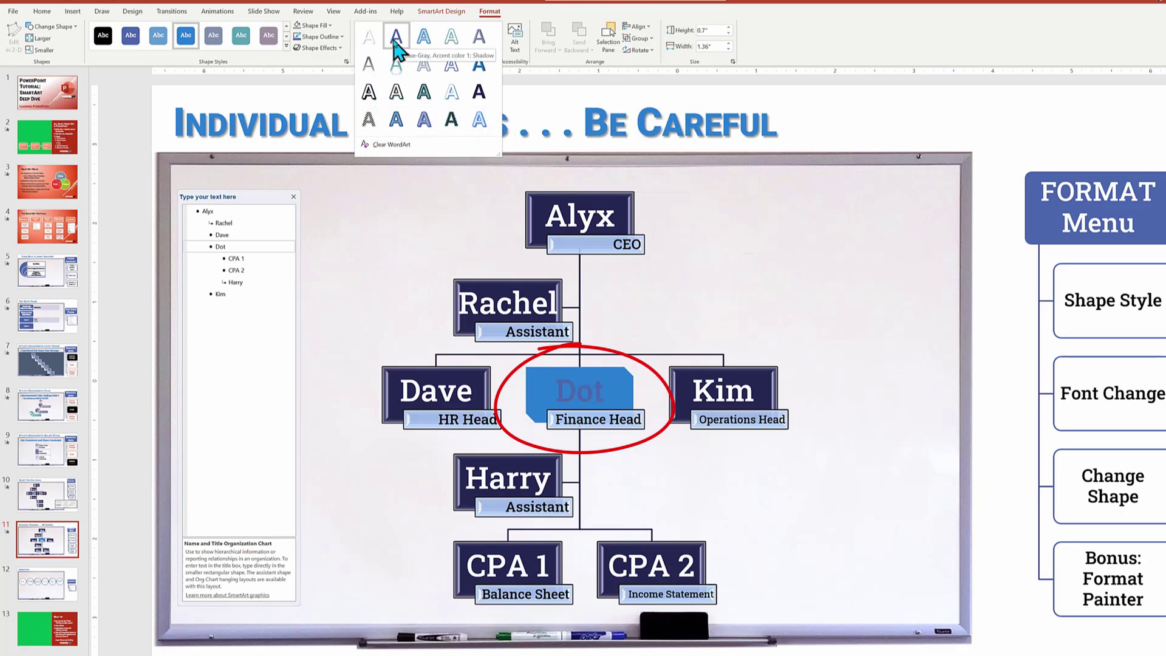
pyautogui.click(421, 37)
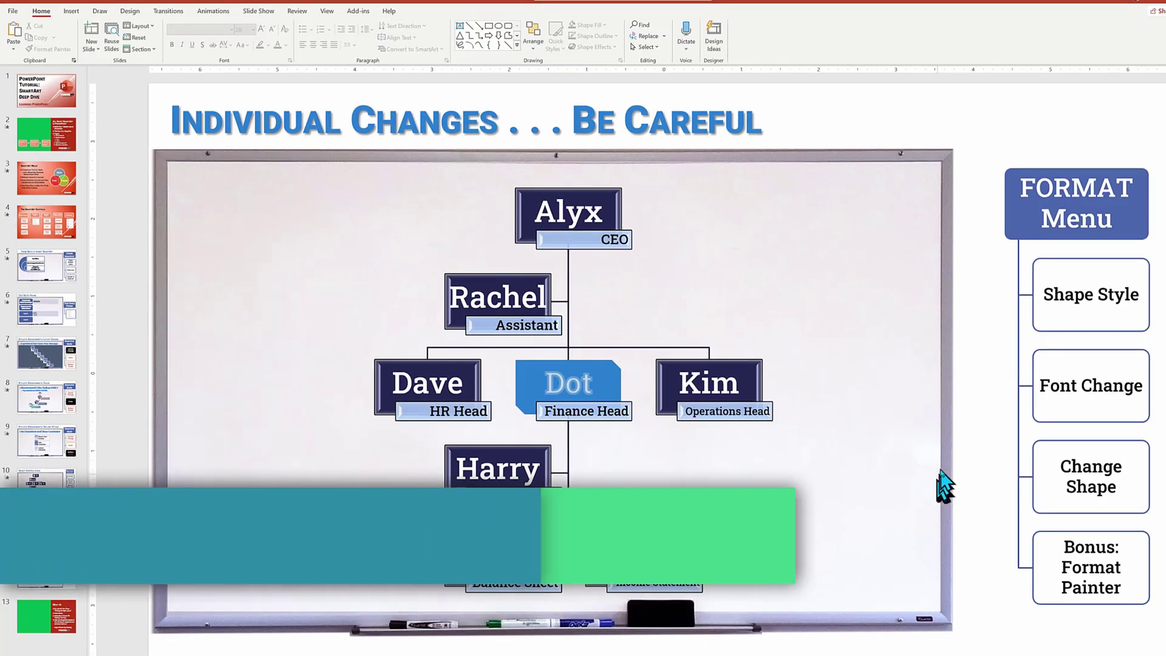
# Paint the FORMAT Menu box's formatting onto the Font Change box with Format Painter
pyautogui.click(1092, 236)
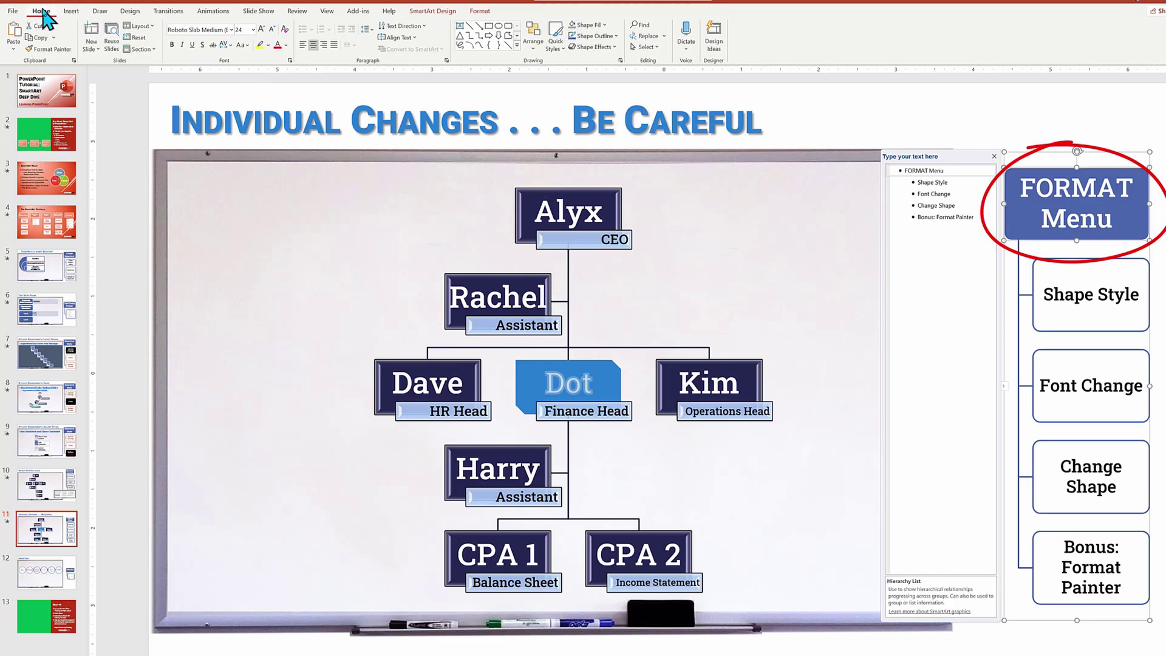
pyautogui.click(56, 51)
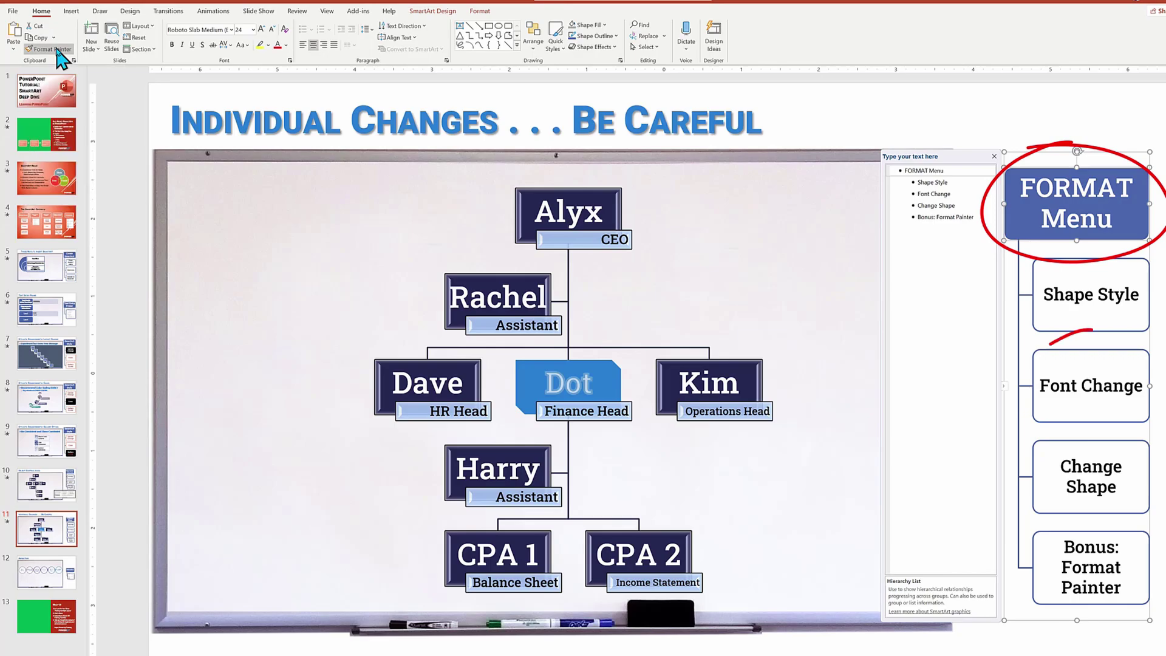
pyautogui.click(1061, 425)
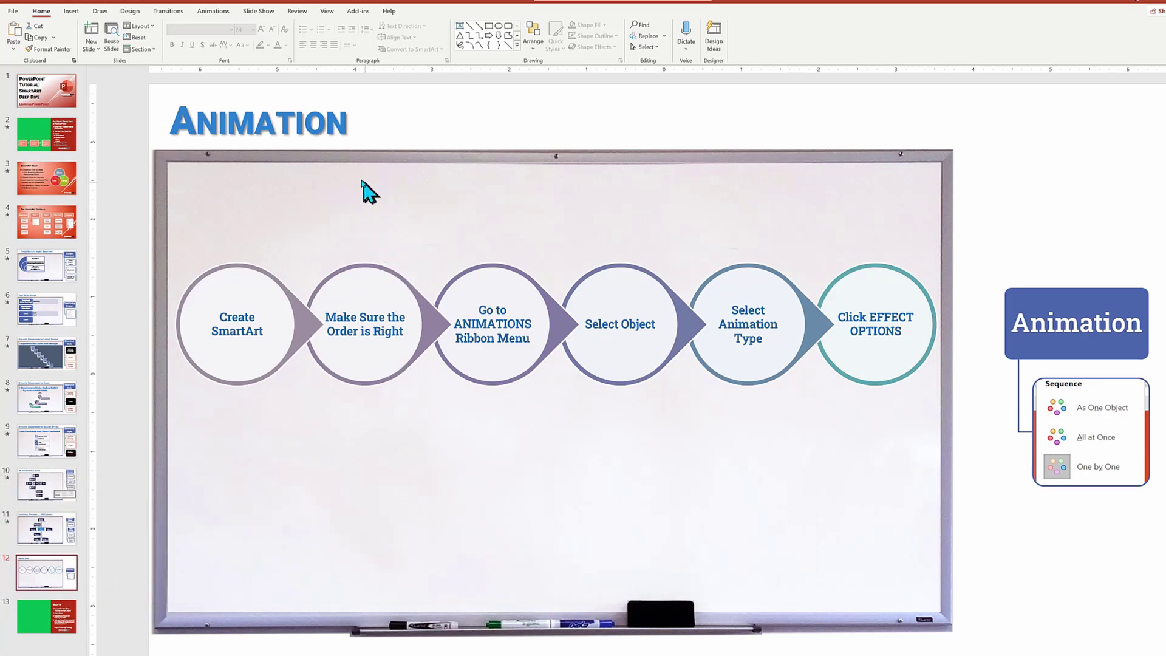
# Apply a Fly In entrance to the six-step process diagram with the Animation Pane shown
pyautogui.click(222, 16)
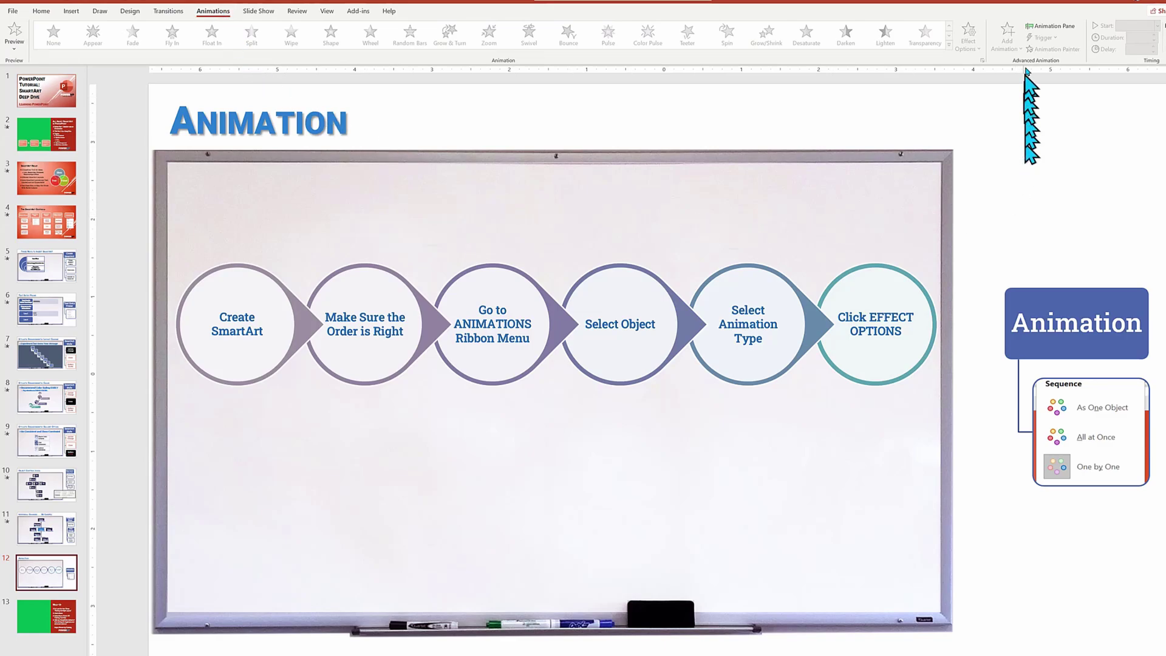
pyautogui.click(1054, 27)
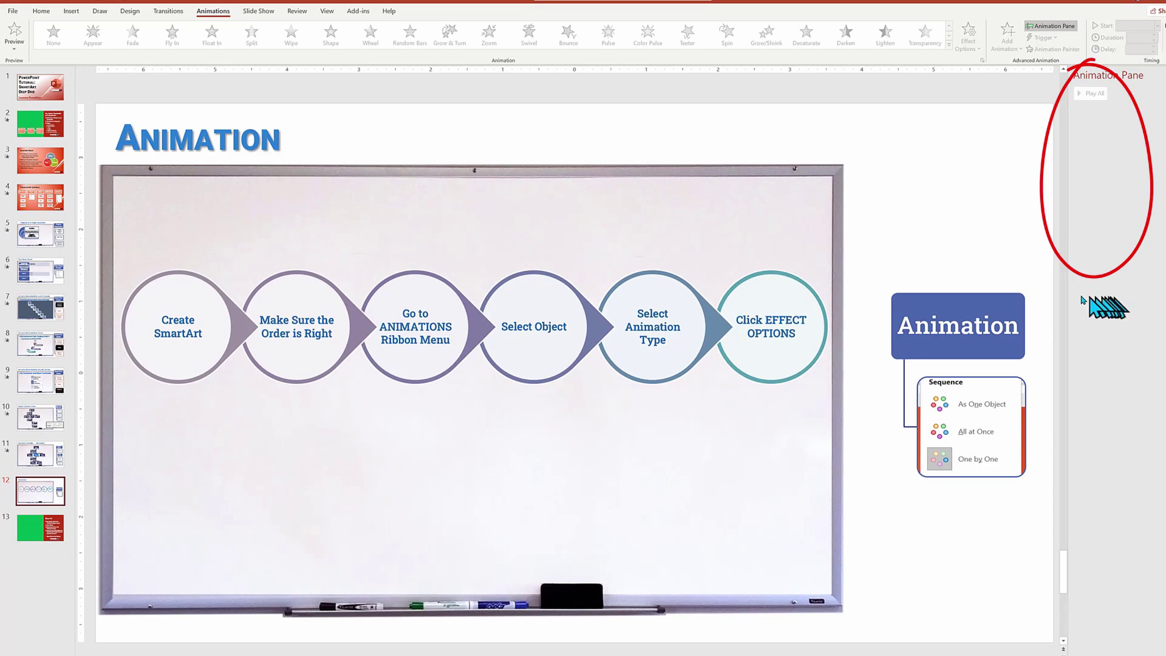
pyautogui.click(825, 538)
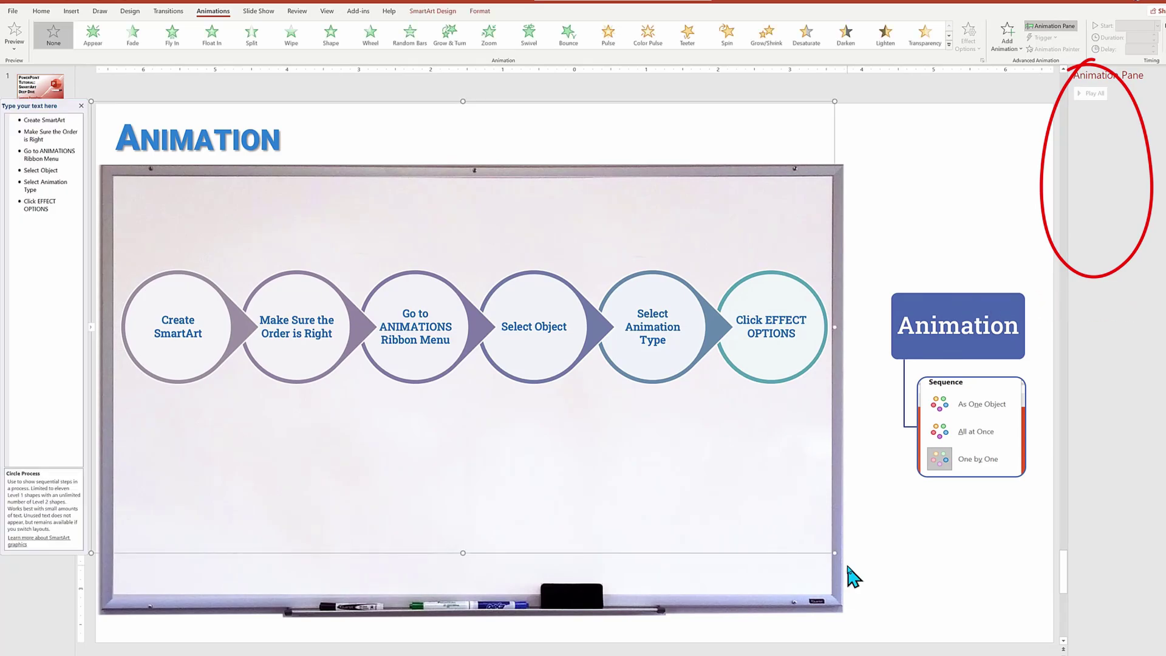
pyautogui.click(173, 38)
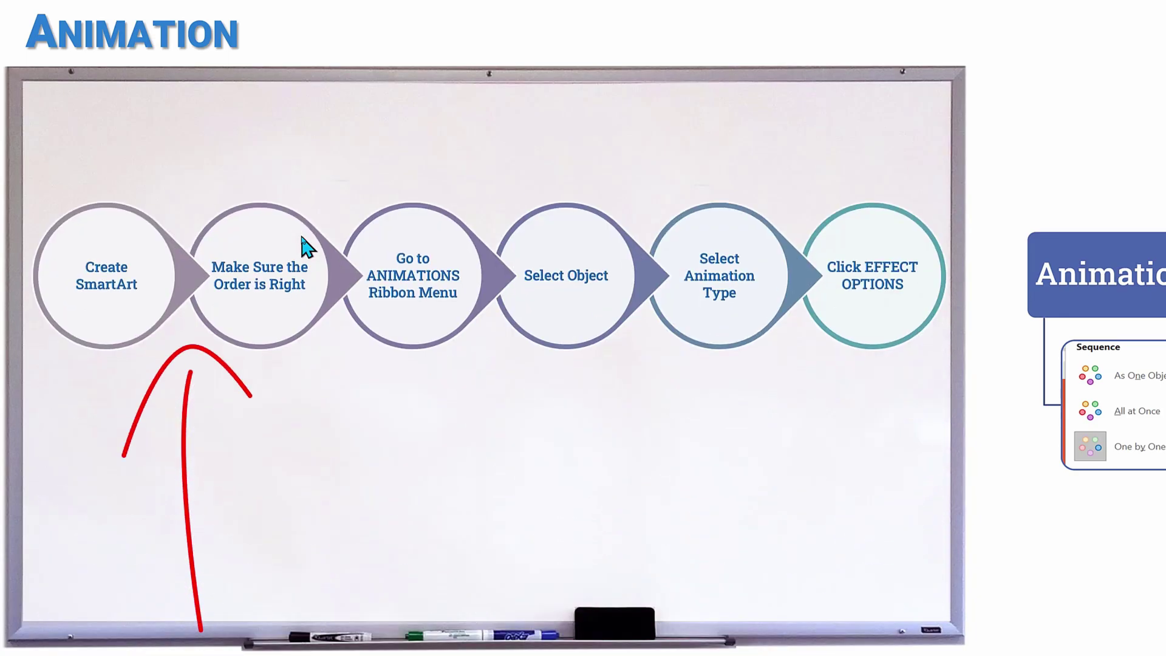
pyautogui.press('Escape')
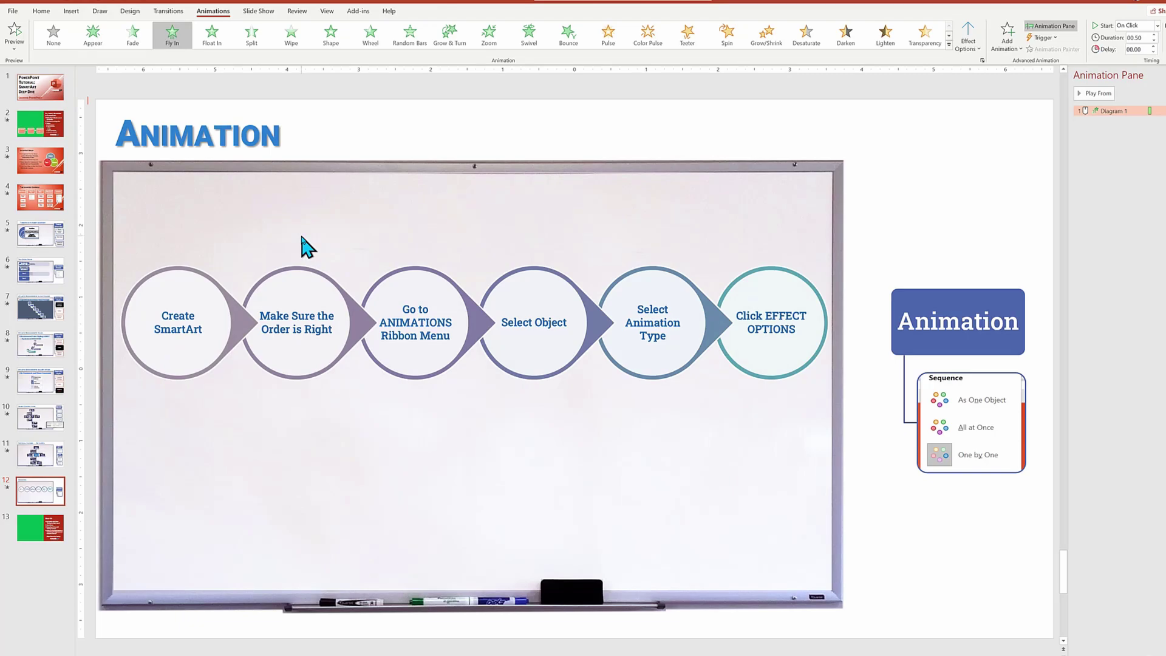
# Set the Fly In to come From Left, As One Object, with all circles entering All at Once
pyautogui.click(980, 58)
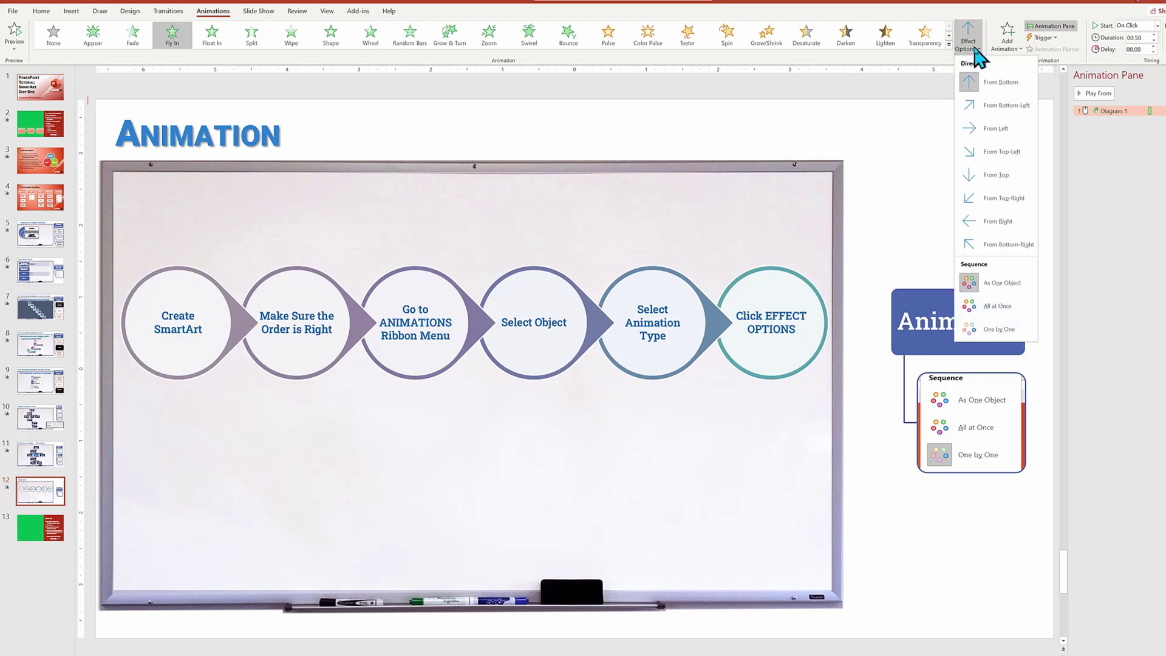
pyautogui.click(997, 131)
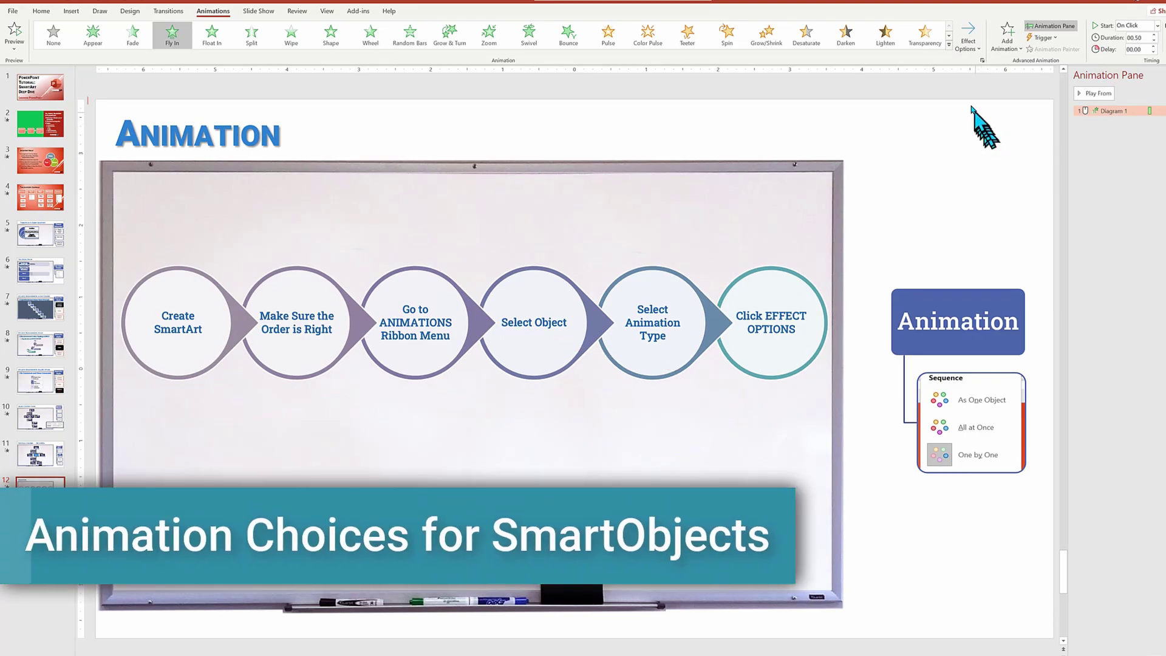
pyautogui.click(976, 51)
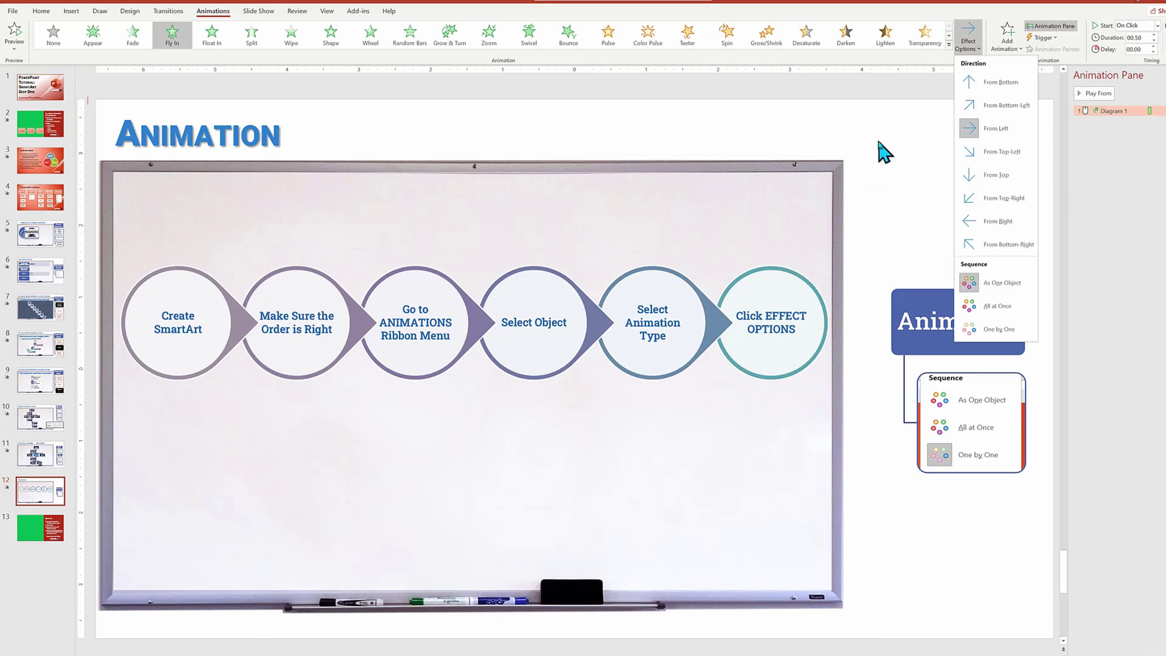
pyautogui.click(999, 283)
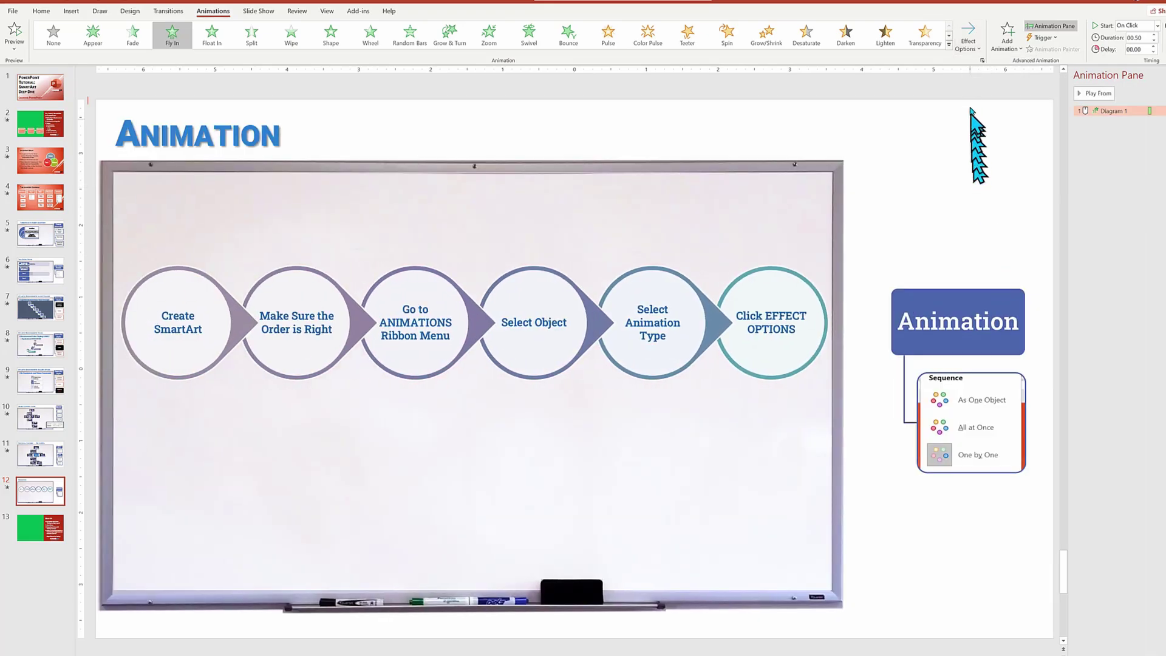
pyautogui.click(982, 54)
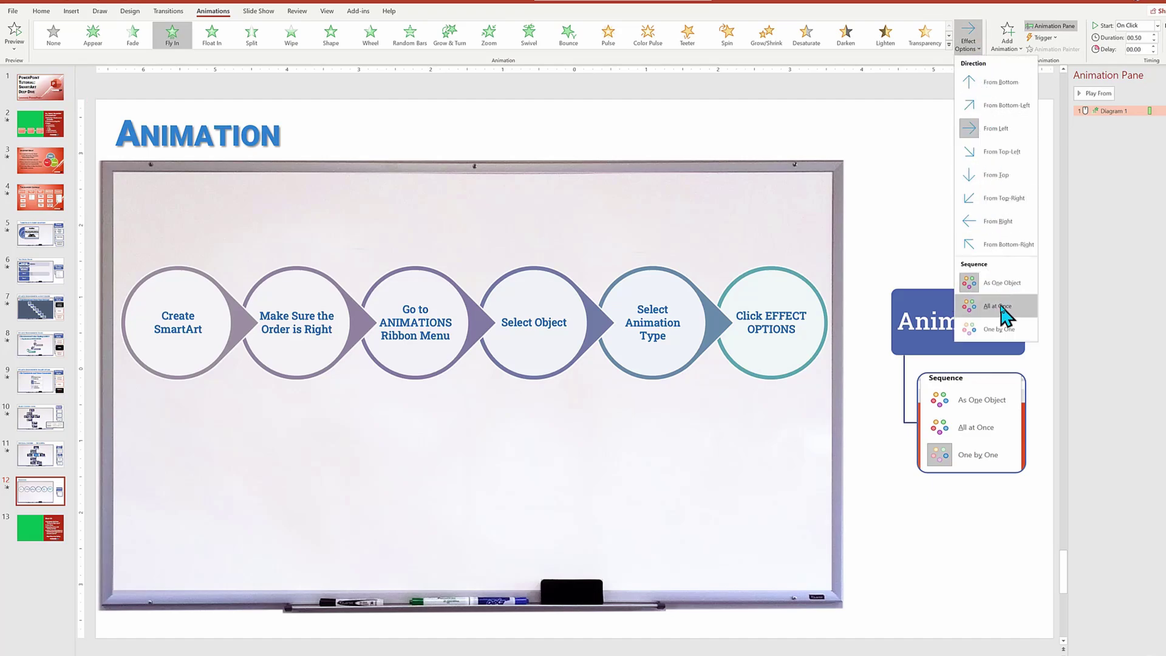
pyautogui.click(1000, 308)
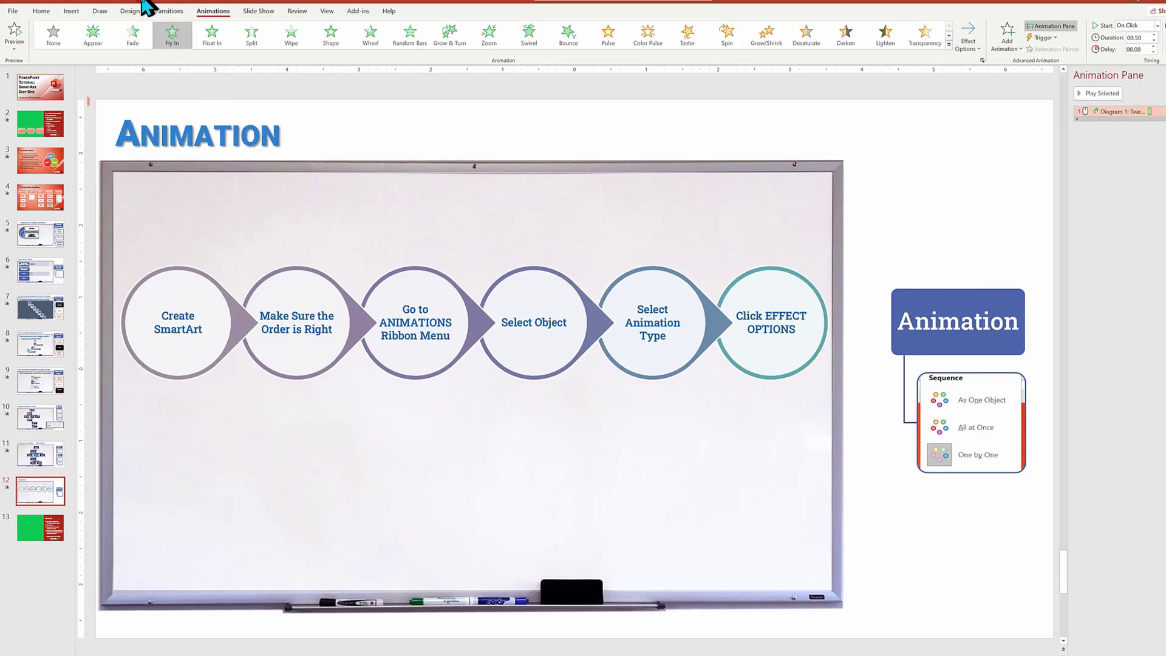
# Preview the fly-in in Slide Show from the current slide and return to editing
pyautogui.hotkey('shift', 'F5')
pyautogui.click(407, 217)
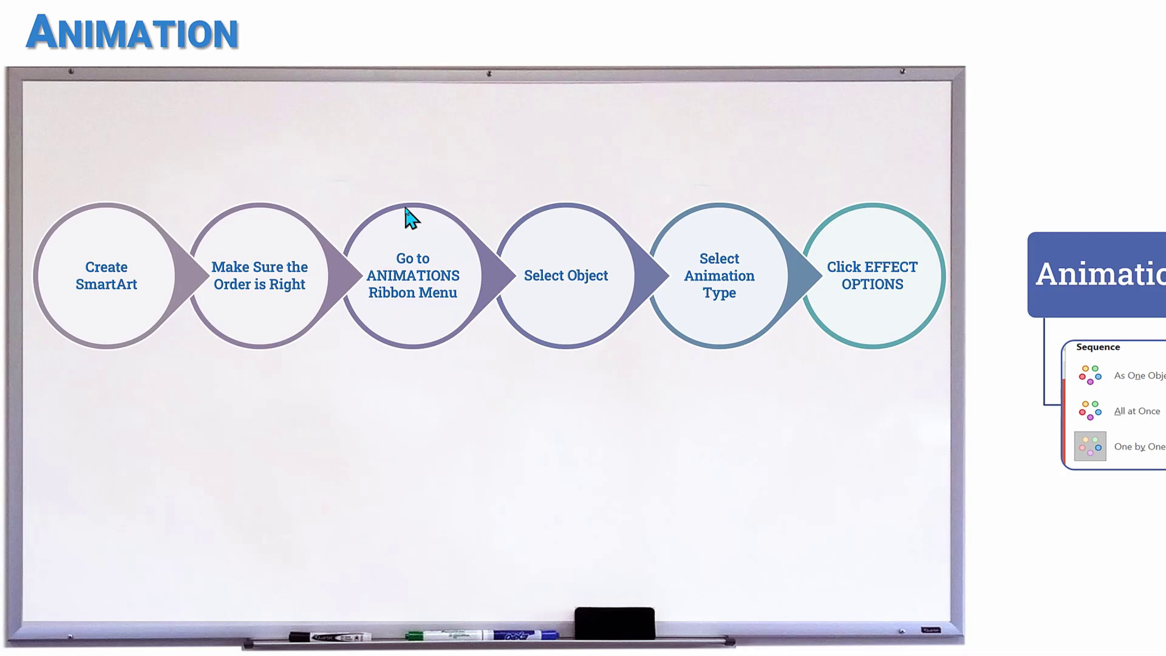
pyautogui.press('Escape')
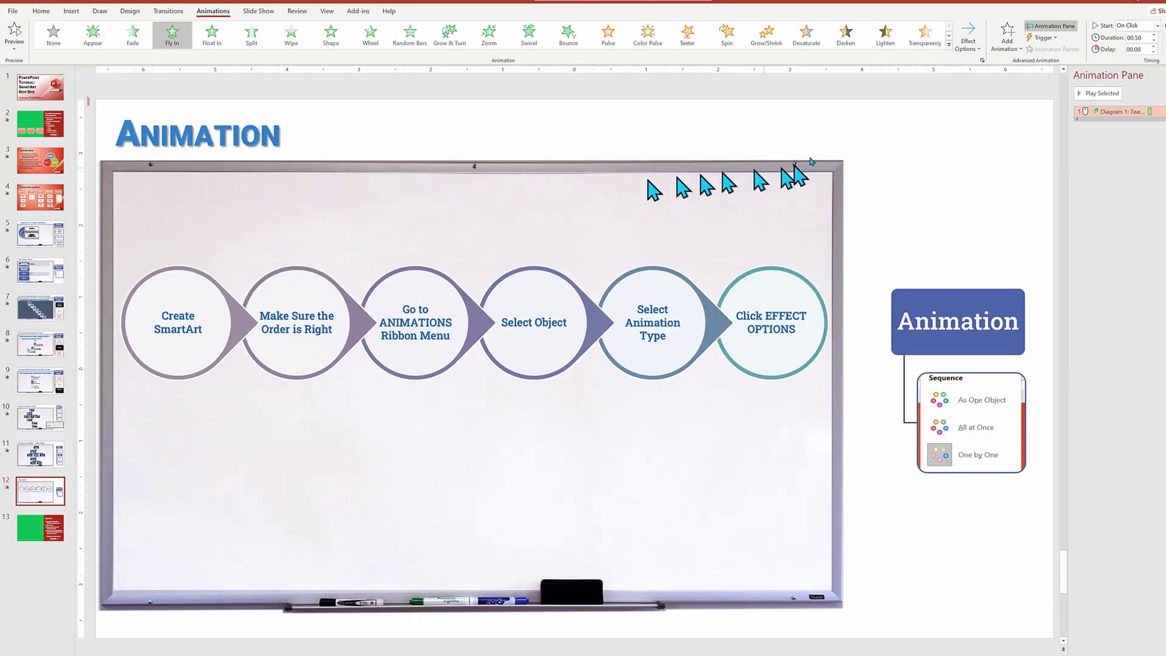
# Change the Fly In sequence to One by One so the circles enter individually
pyautogui.click(976, 46)
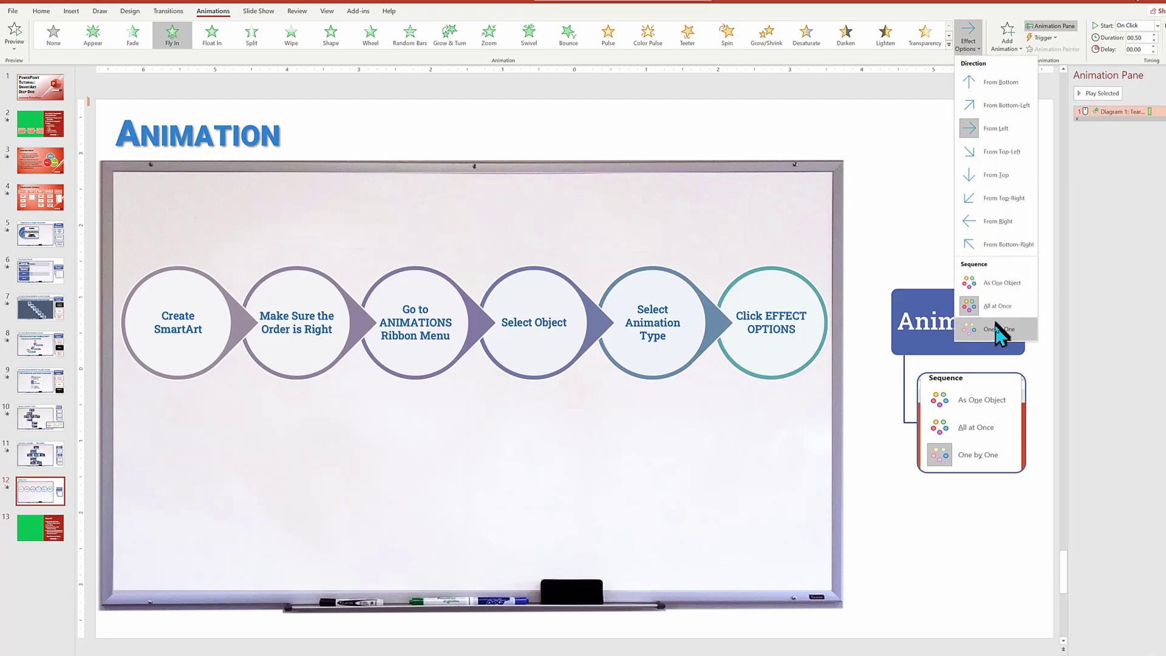
pyautogui.click(998, 329)
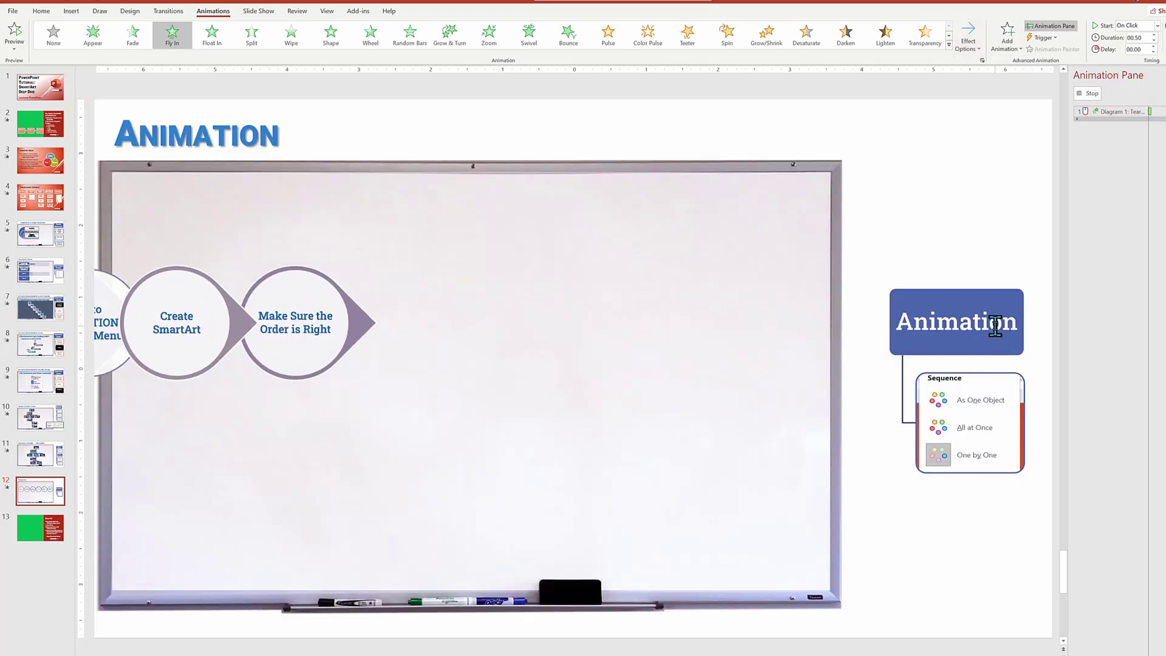